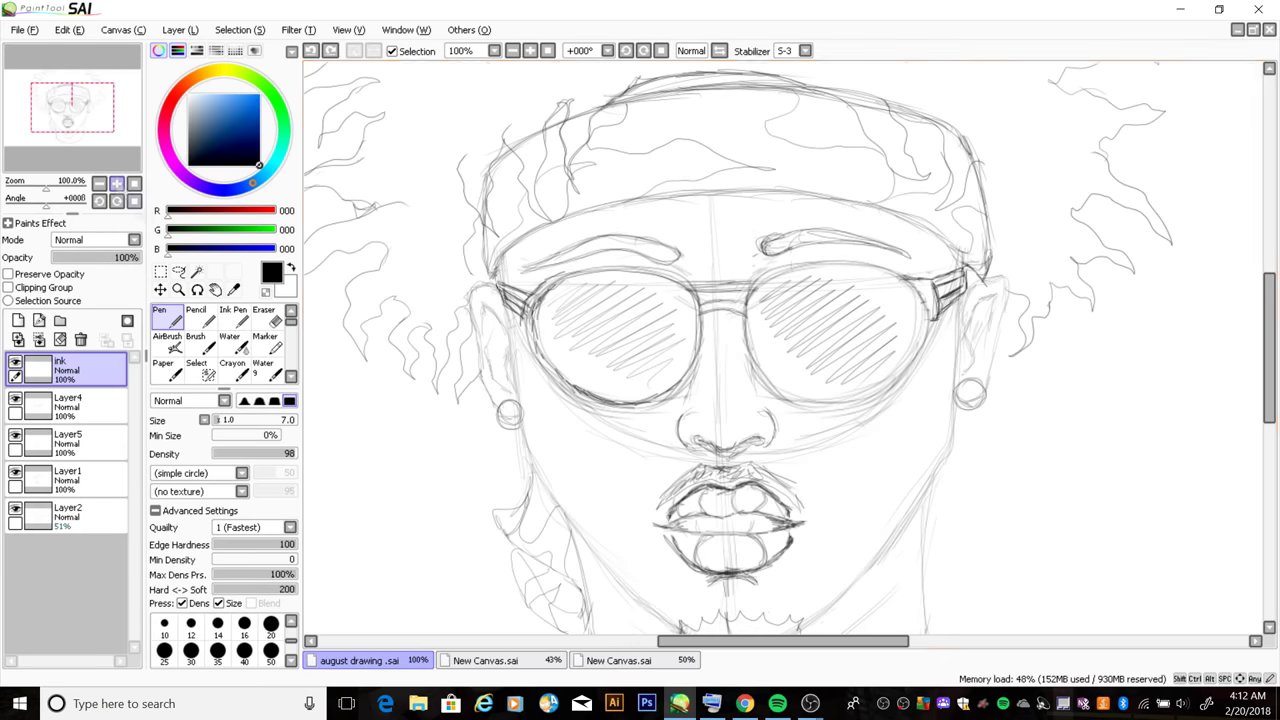
# Ink the left ear with its inner lines and the wavy hair curls on the left and top
pyautogui.moveTo(488, 286)
pyautogui.mouseDown()
pyautogui.moveTo(497, 405)
pyautogui.moveTo(496, 340)
pyautogui.moveTo(502, 390)
pyautogui.mouseUp()
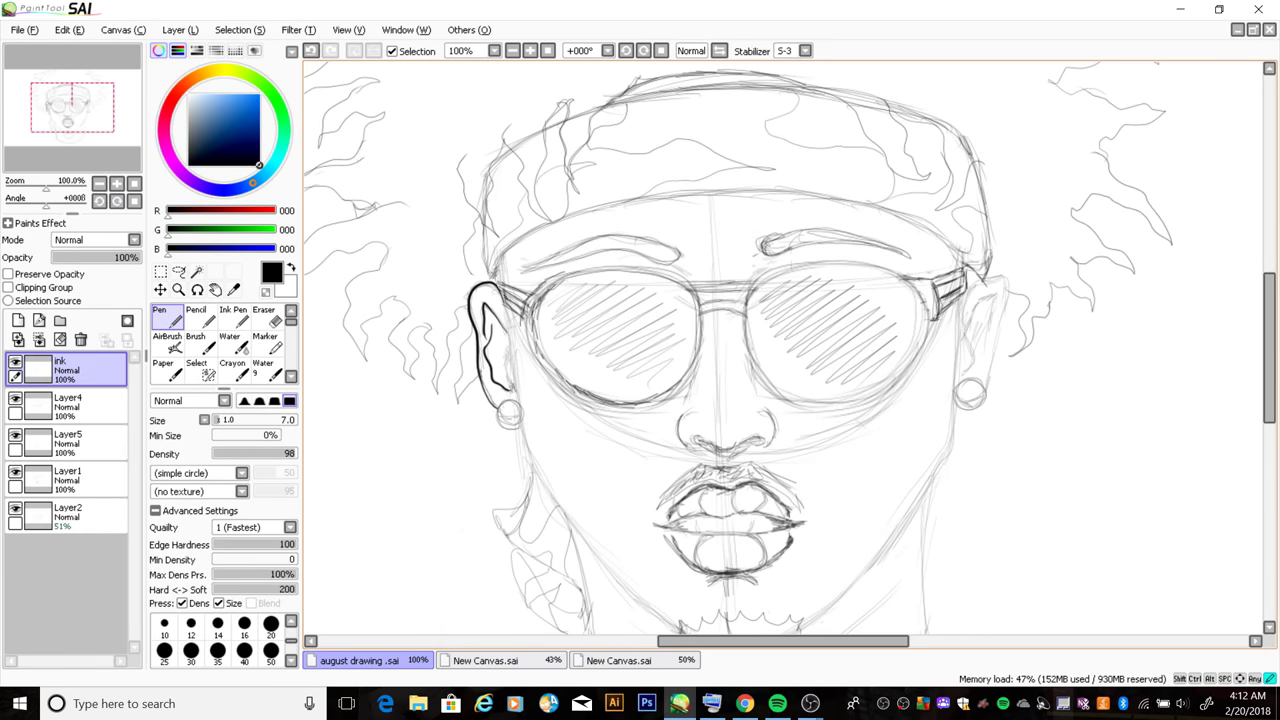
pyautogui.moveTo(505, 345); pyautogui.dragTo(512, 392)
pyautogui.moveTo(466, 338); pyautogui.dragTo(478, 375)
pyautogui.moveTo(410, 330)
pyautogui.mouseDown()
pyautogui.moveTo(421, 385)
pyautogui.moveTo(388, 268)
pyautogui.moveTo(400, 262)
pyautogui.moveTo(615, 262)
pyautogui.moveTo(664, 205)
pyautogui.moveTo(569, 212)
pyautogui.mouseUp()
pyautogui.moveTo(569, 212); pyautogui.dragTo(679, 112)
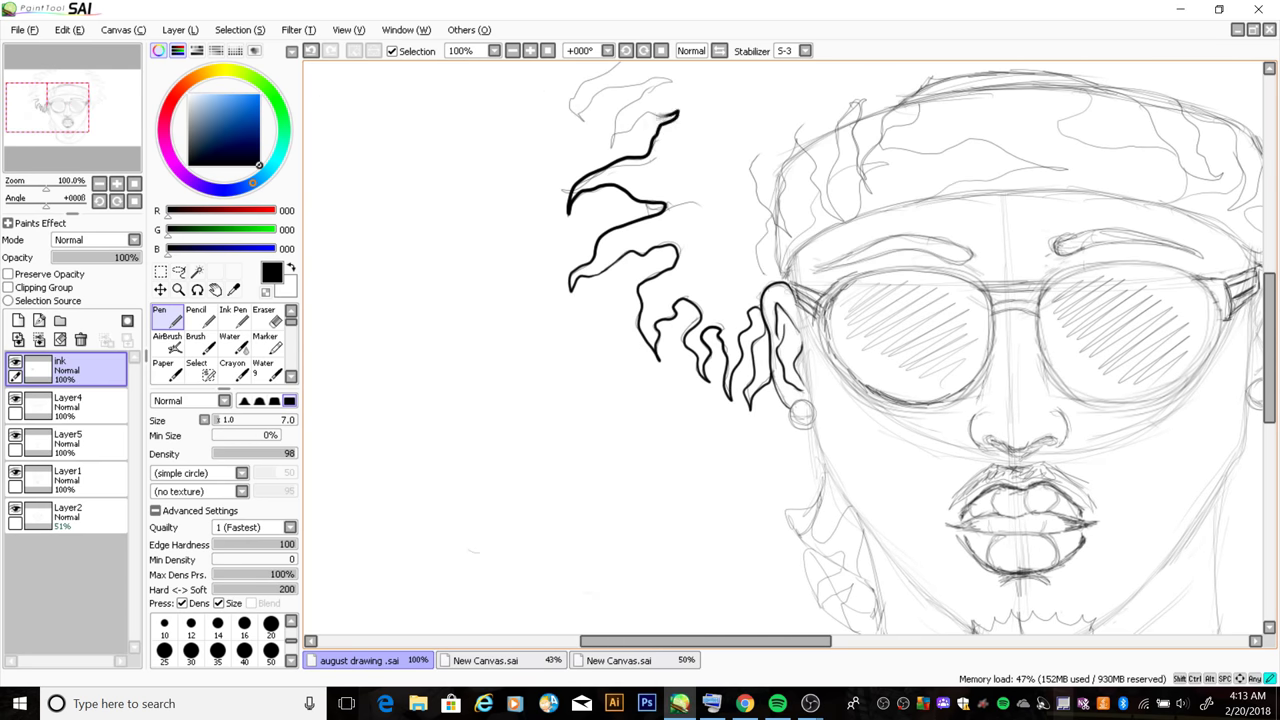
pyautogui.moveTo(614, 140)
pyautogui.mouseDown()
pyautogui.moveTo(672, 80)
pyautogui.moveTo(571, 117)
pyautogui.moveTo(600, 345)
pyautogui.mouseUp()
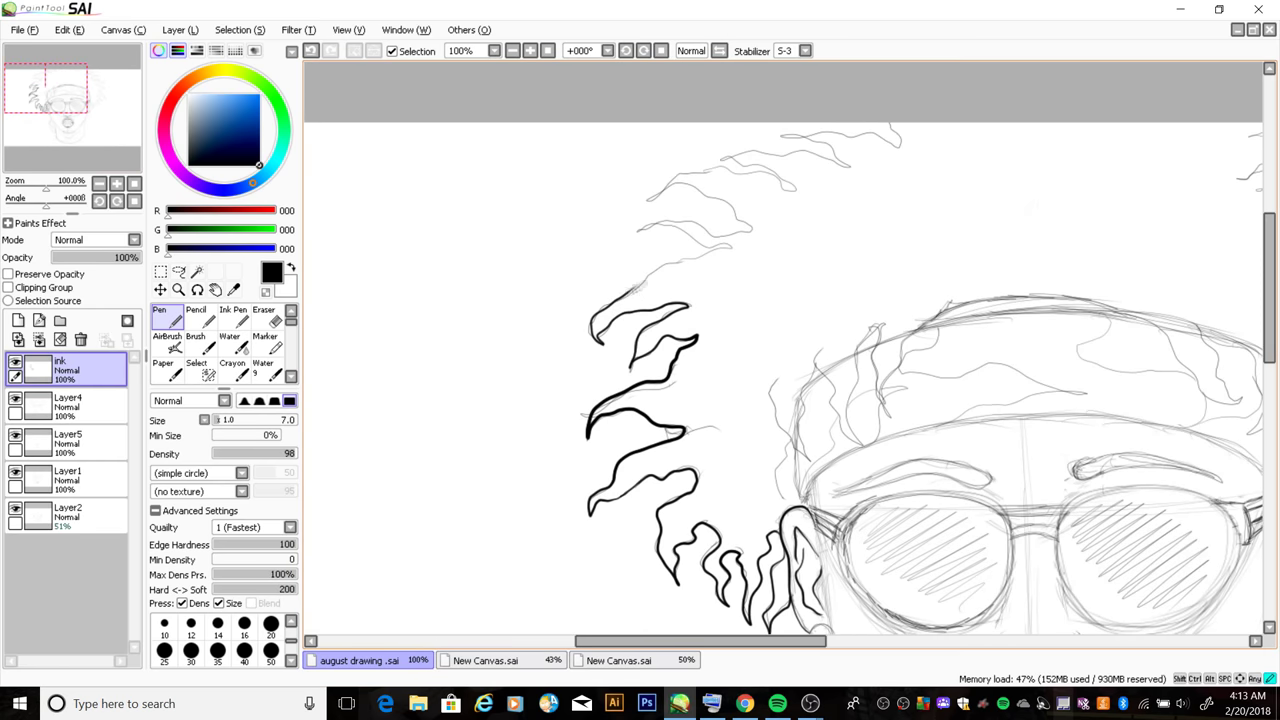
pyautogui.moveTo(670, 266); pyautogui.dragTo(732, 246)
pyautogui.moveTo(633, 236)
pyautogui.mouseDown()
pyautogui.moveTo(750, 230)
pyautogui.moveTo(647, 198)
pyautogui.moveTo(794, 188)
pyautogui.moveTo(840, 164)
pyautogui.moveTo(840, 130)
pyautogui.moveTo(906, 124)
pyautogui.moveTo(323, 177)
pyautogui.mouseUp()
# Ink the right ear outline and the hair curls beside and above it
pyautogui.moveTo(716, 540)
pyautogui.mouseDown()
pyautogui.moveTo(740, 290)
pyautogui.moveTo(722, 385)
pyautogui.moveTo(850, 258)
pyautogui.moveTo(870, 275)
pyautogui.mouseUp()
pyautogui.moveTo(806, 212)
pyautogui.mouseDown()
pyautogui.moveTo(835, 196)
pyautogui.moveTo(906, 250)
pyautogui.mouseUp()
pyautogui.moveTo(882, 200)
pyautogui.mouseDown()
pyautogui.moveTo(910, 112)
pyautogui.moveTo(790, 86)
pyautogui.moveTo(806, 276)
pyautogui.mouseUp()
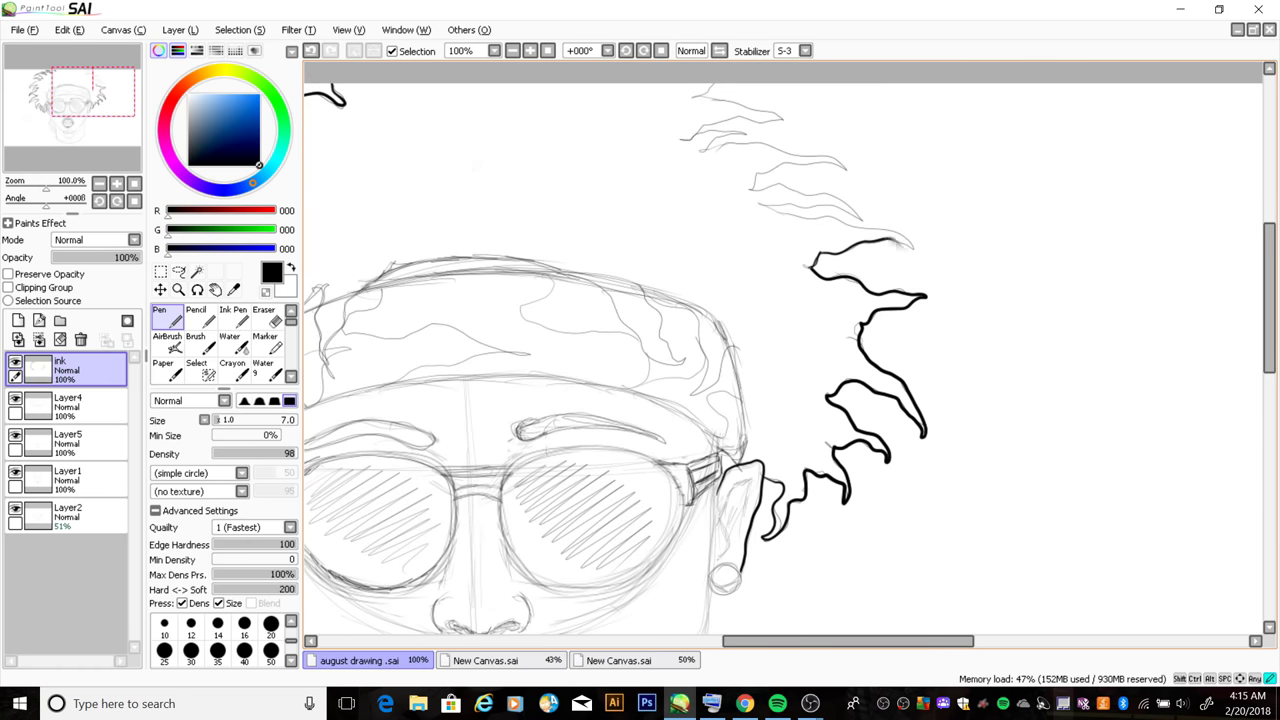
pyautogui.moveTo(912, 253); pyautogui.dragTo(761, 205)
pyautogui.moveTo(863, 222); pyautogui.dragTo(749, 187)
pyautogui.moveTo(849, 175)
pyautogui.mouseDown()
pyautogui.moveTo(698, 150)
pyautogui.moveTo(785, 104)
pyautogui.moveTo(692, 110)
pyautogui.mouseUp()
pyautogui.moveTo(115, 110); pyautogui.dragTo(108, 116)
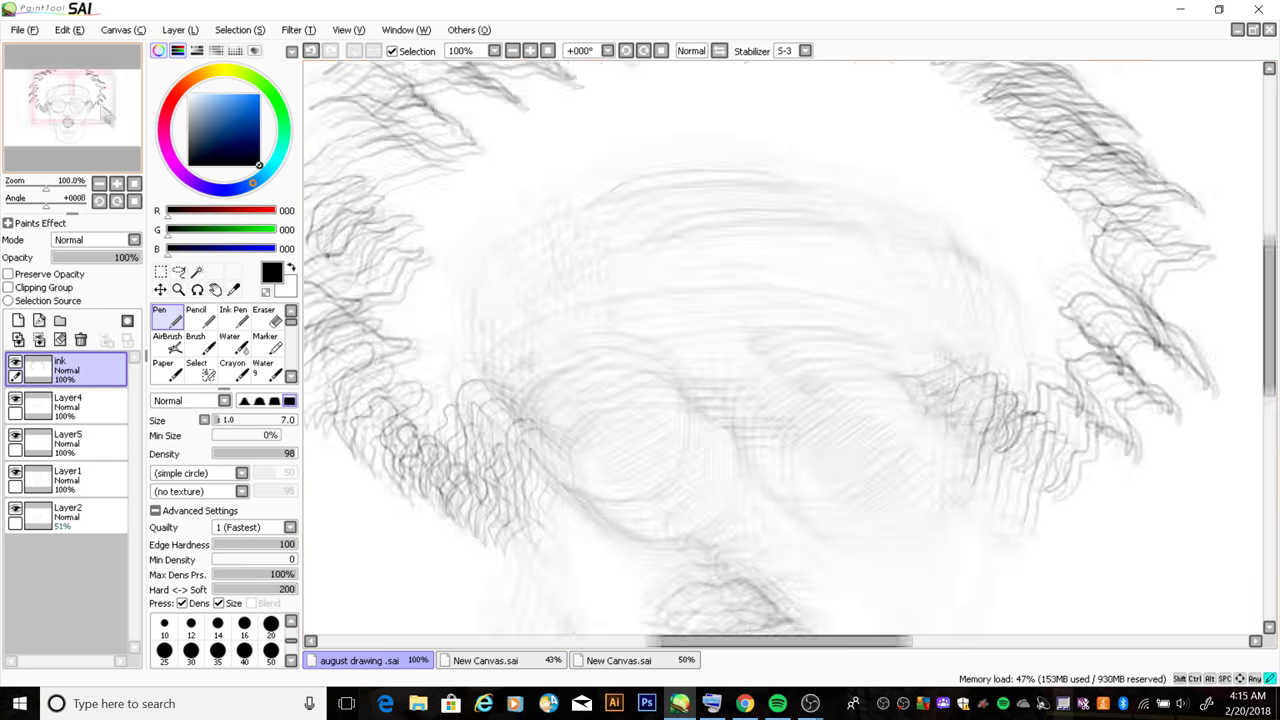
# Ink the hair curls over the forehead and extend the top-of-head line right
pyautogui.moveTo(548, 272); pyautogui.dragTo(598, 360)
pyautogui.moveTo(612, 238)
pyautogui.mouseDown()
pyautogui.moveTo(598, 362)
pyautogui.moveTo(624, 328)
pyautogui.mouseUp()
pyautogui.moveTo(680, 236); pyautogui.dragTo(636, 282)
pyautogui.hscroll(3, 385, 518)
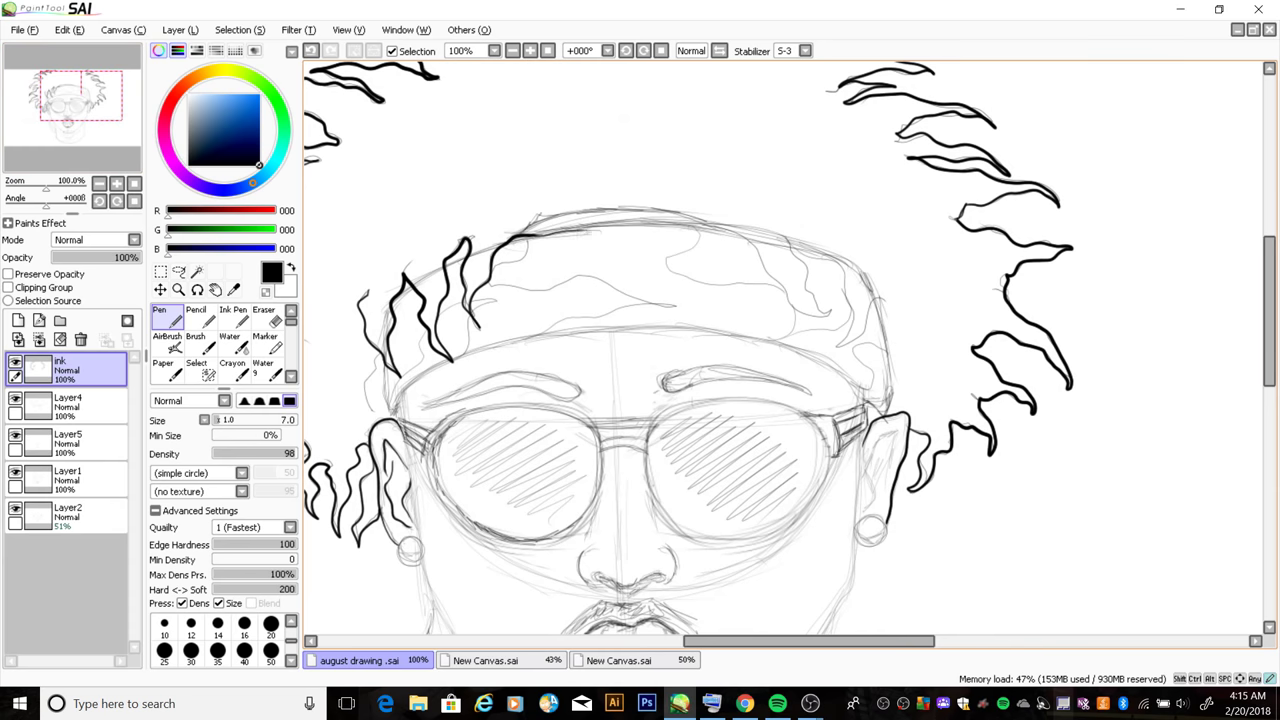
pyautogui.moveTo(530, 232); pyautogui.dragTo(725, 228)
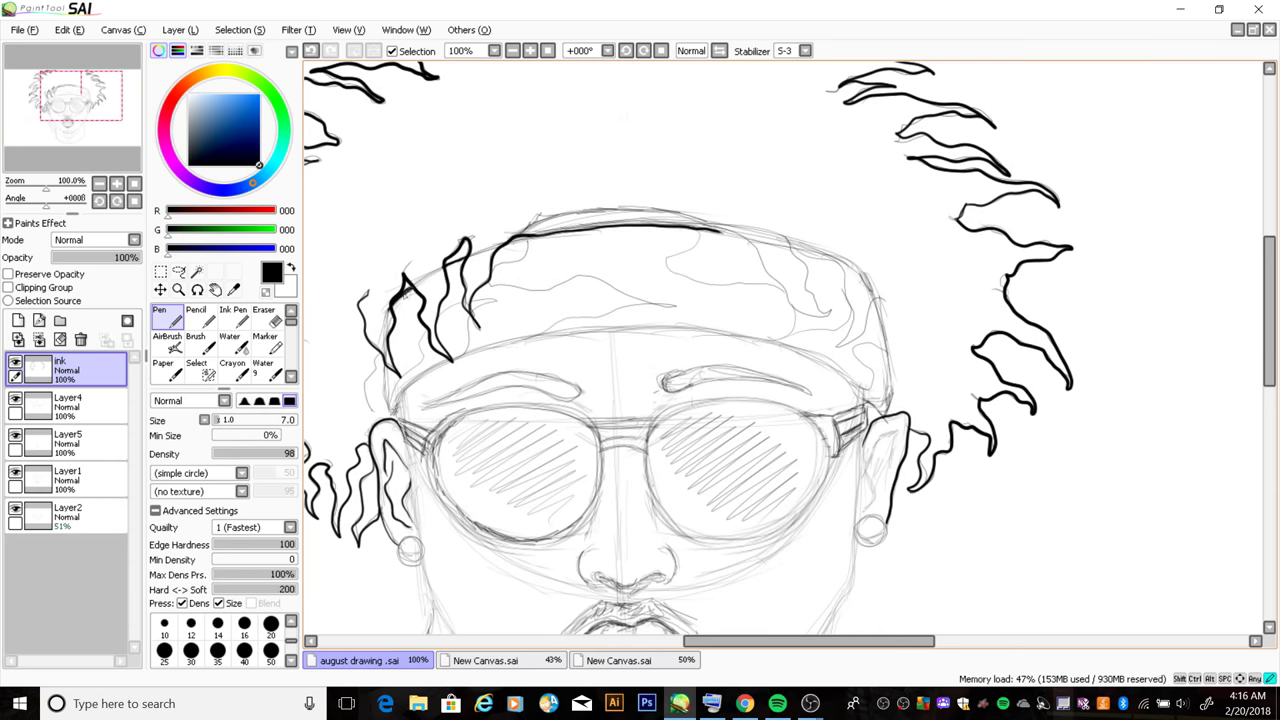
pyautogui.moveTo(406, 378)
pyautogui.mouseDown()
pyautogui.moveTo(493, 215)
pyautogui.moveTo(508, 336)
pyautogui.mouseUp()
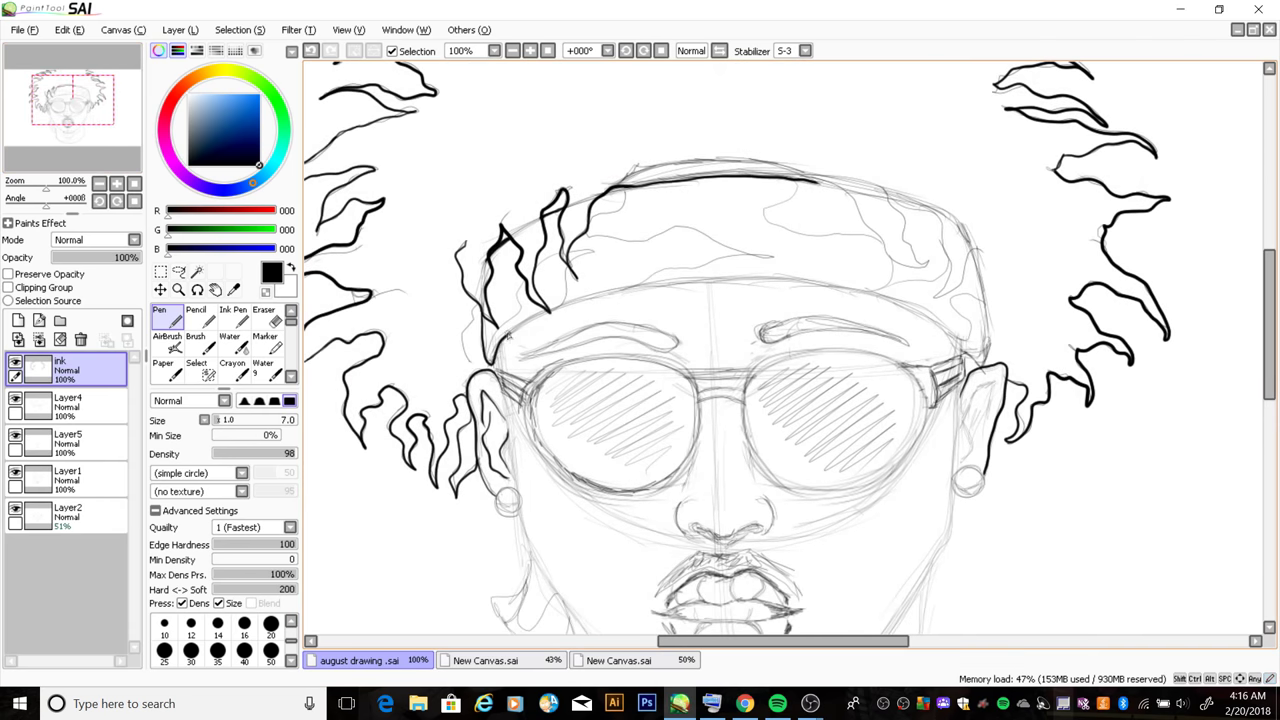
pyautogui.hscroll(9, 591, 432)
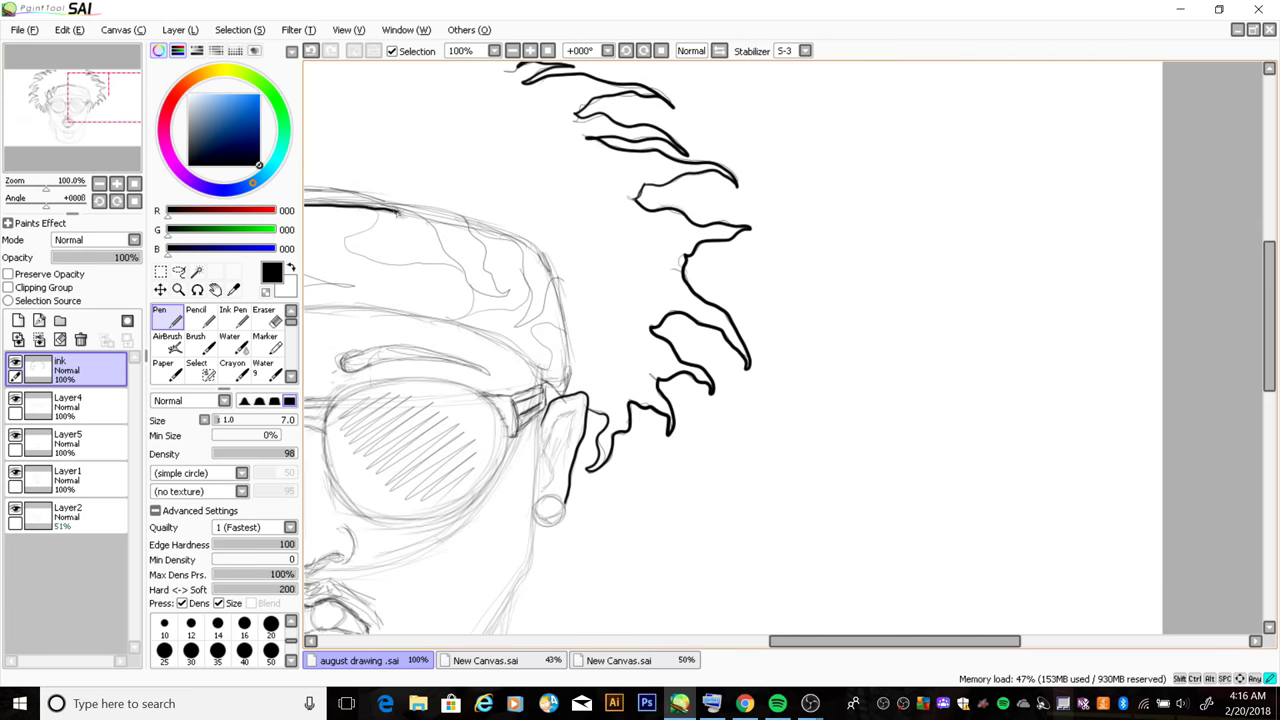
# Ink the pointed lock of hair by the temple and the headband's top edge
pyautogui.moveTo(466, 225); pyautogui.dragTo(515, 328)
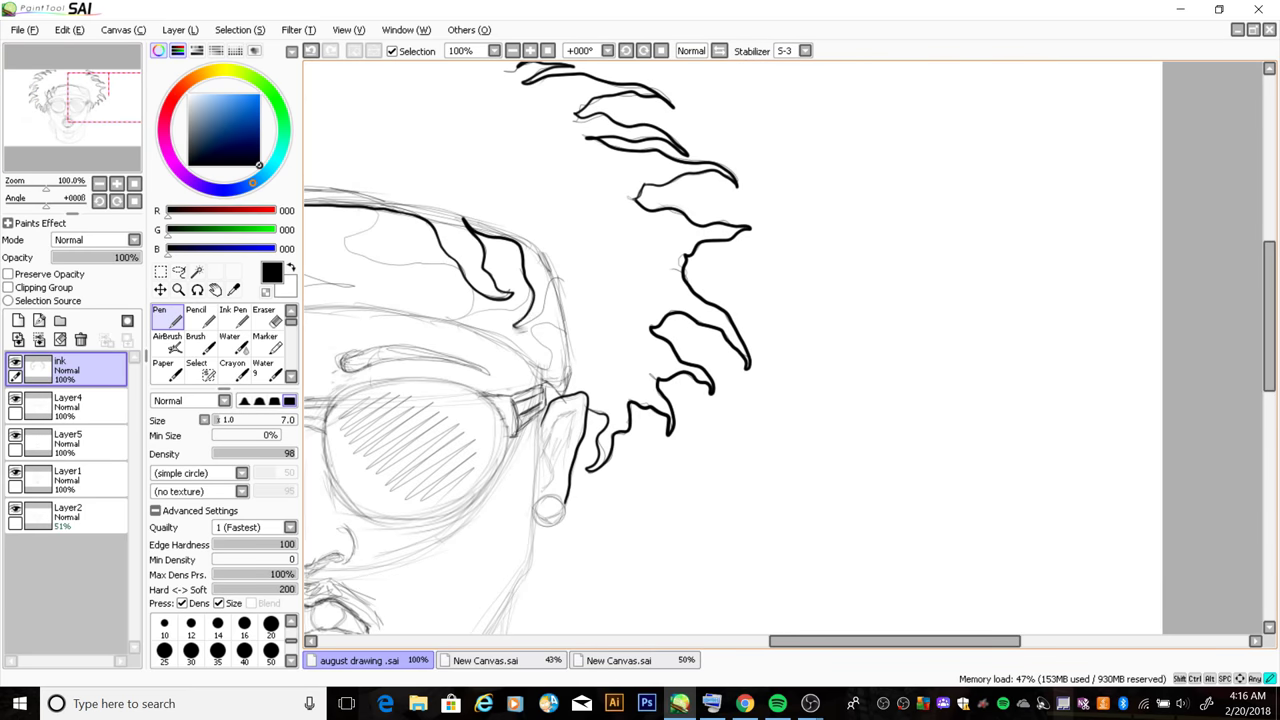
pyautogui.moveTo(556, 280); pyautogui.dragTo(516, 326)
pyautogui.moveTo(570, 400); pyautogui.dragTo(306, 308)
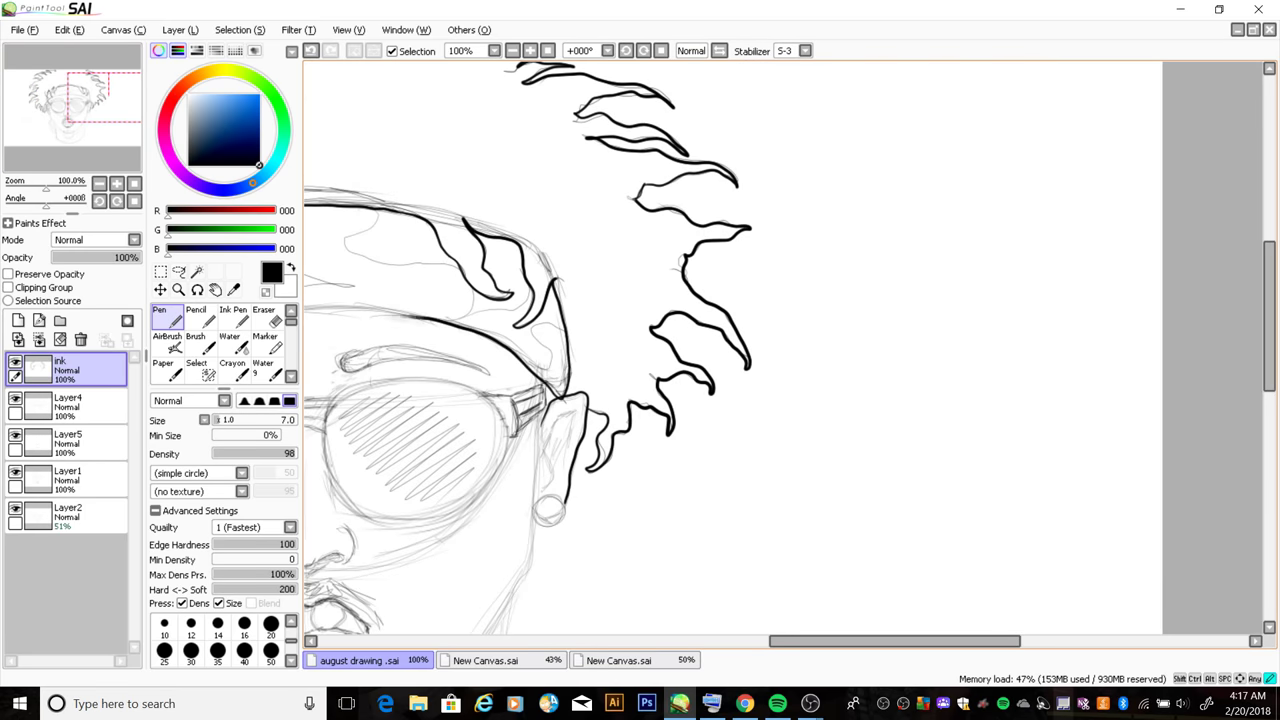
pyautogui.hscroll(-9, 735, 350)
pyautogui.moveTo(744, 284); pyautogui.dragTo(553, 317)
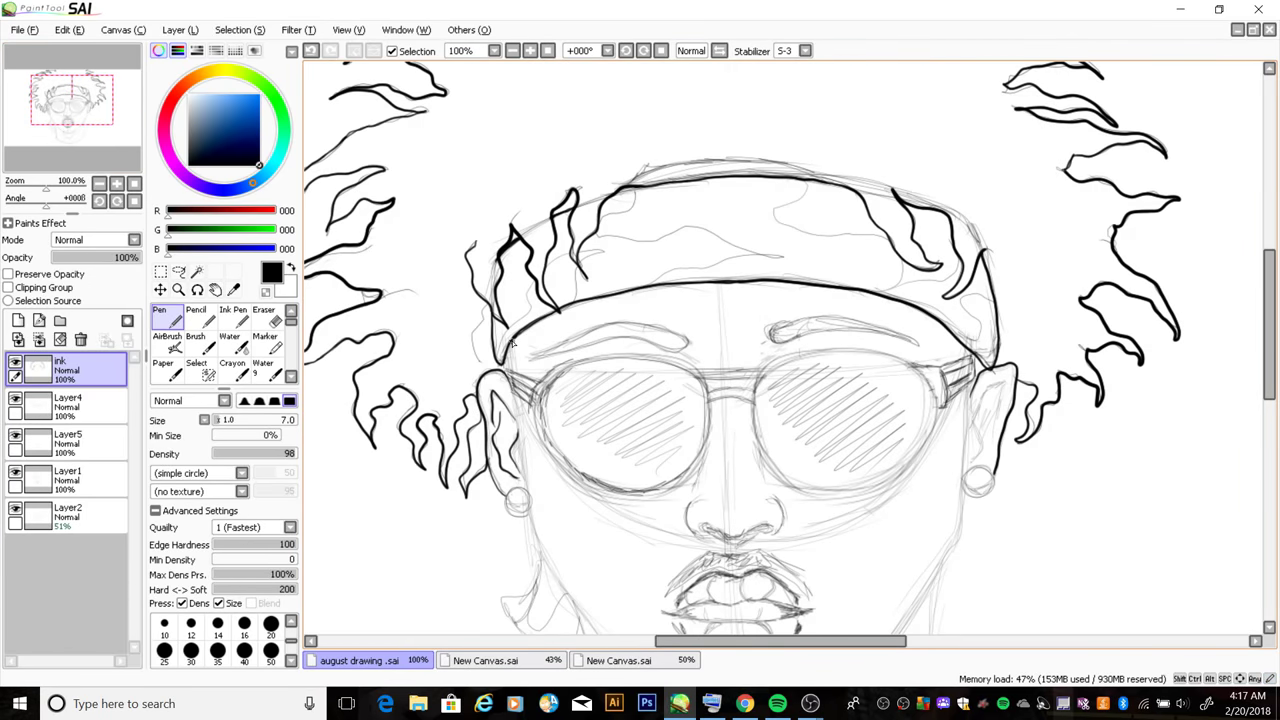
pyautogui.moveTo(103, 115); pyautogui.dragTo(113, 131)
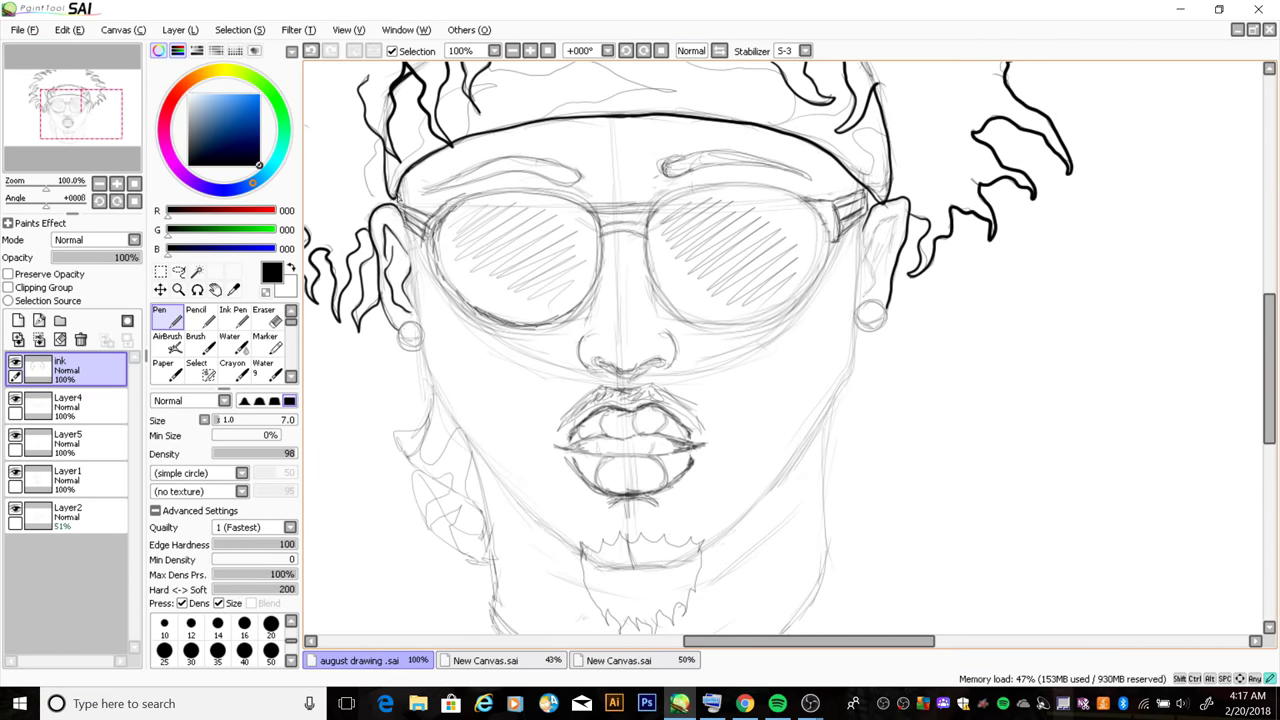
# Ink both jaw lines down to the chin
pyautogui.moveTo(424, 346); pyautogui.dragTo(470, 448)
pyautogui.scroll(2, 470, 448)
pyautogui.moveTo(386, 256); pyautogui.dragTo(486, 384)
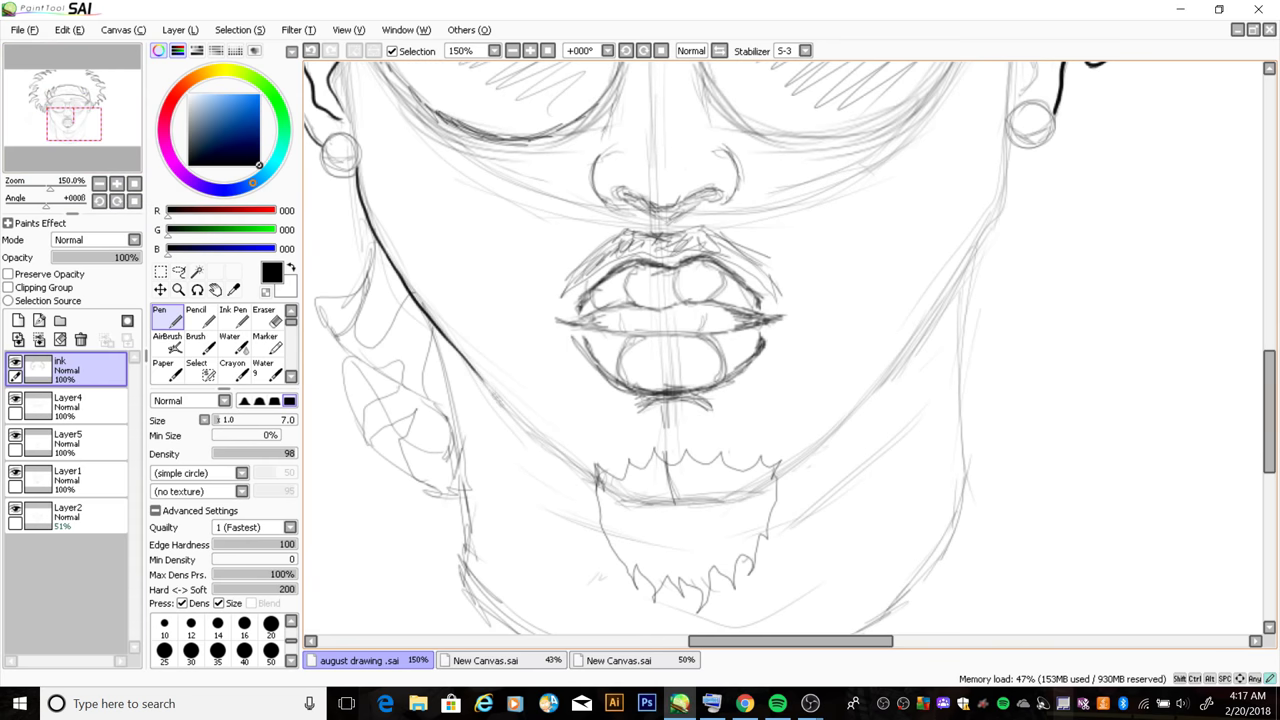
pyautogui.moveTo(442, 334); pyautogui.dragTo(576, 470)
pyautogui.moveTo(482, 384); pyautogui.dragTo(600, 490)
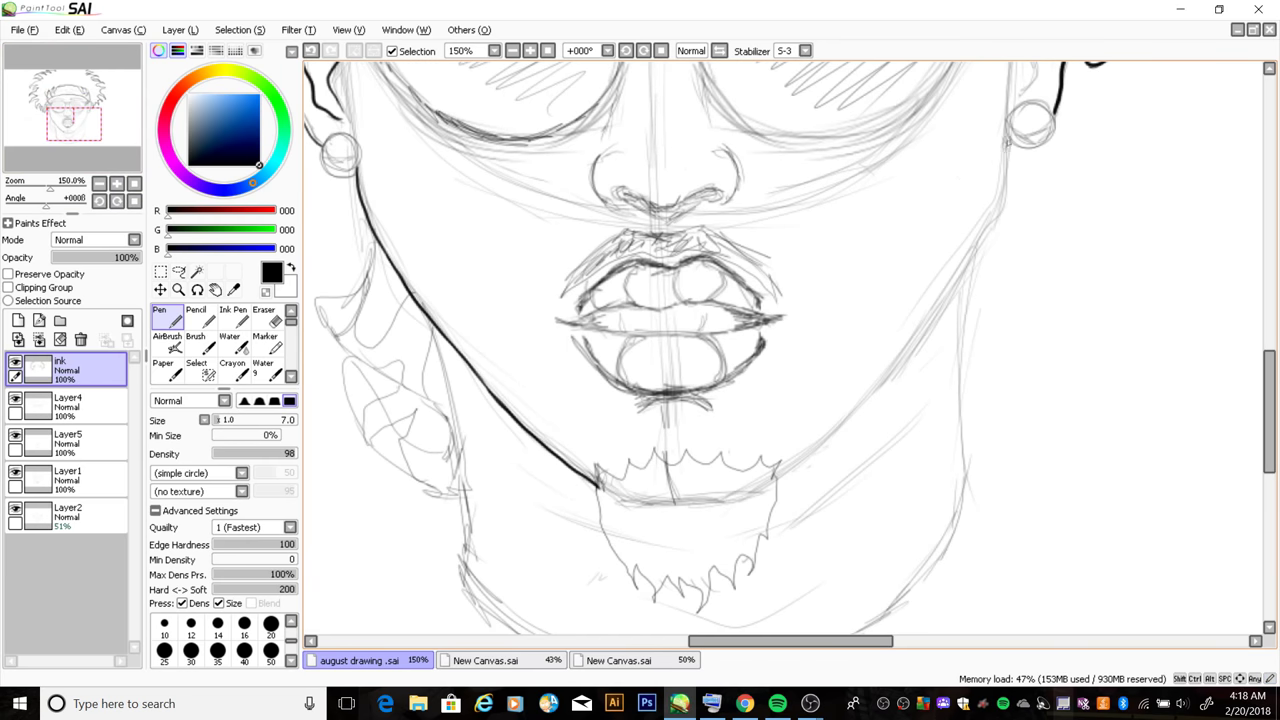
pyautogui.moveTo(1006, 134)
pyautogui.mouseDown()
pyautogui.moveTo(952, 294)
pyautogui.moveTo(776, 484)
pyautogui.mouseUp()
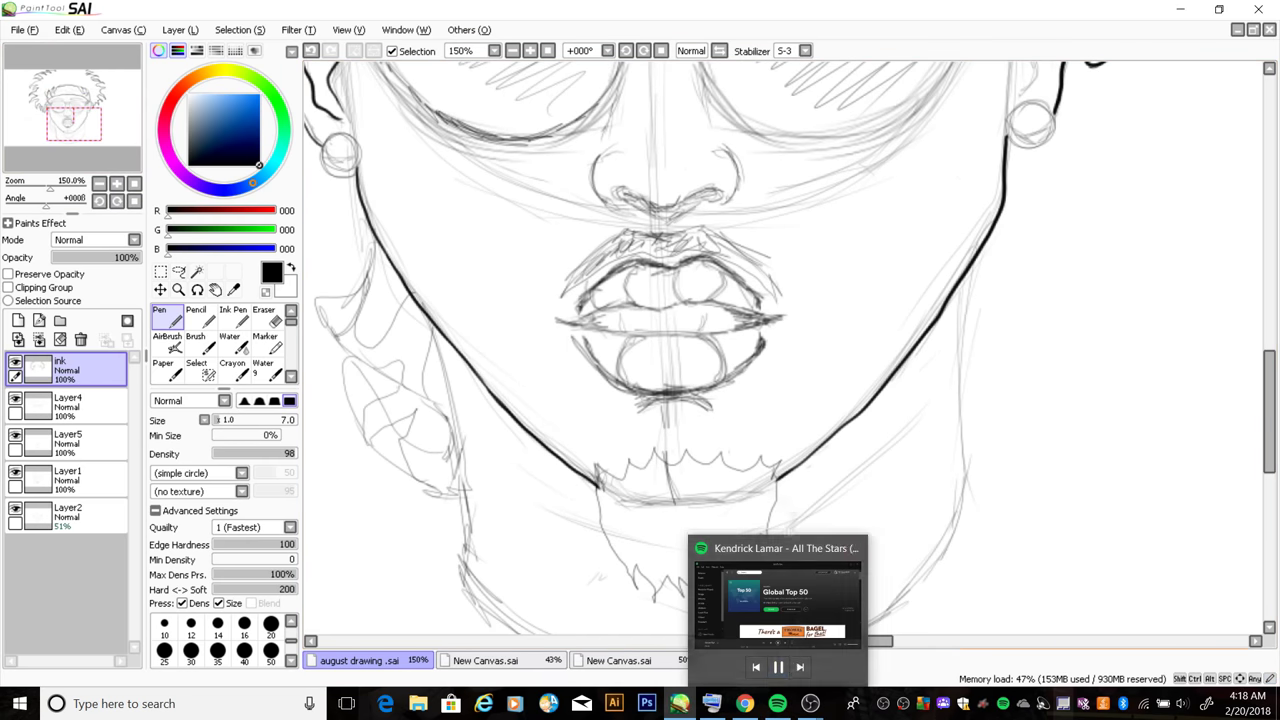
# Ink the left earring circle, right inner-ear detail and the jaw and chin bottom outline
pyautogui.moveTo(355, 142); pyautogui.dragTo(340, 170)
pyautogui.scroll(3, 640, 350)
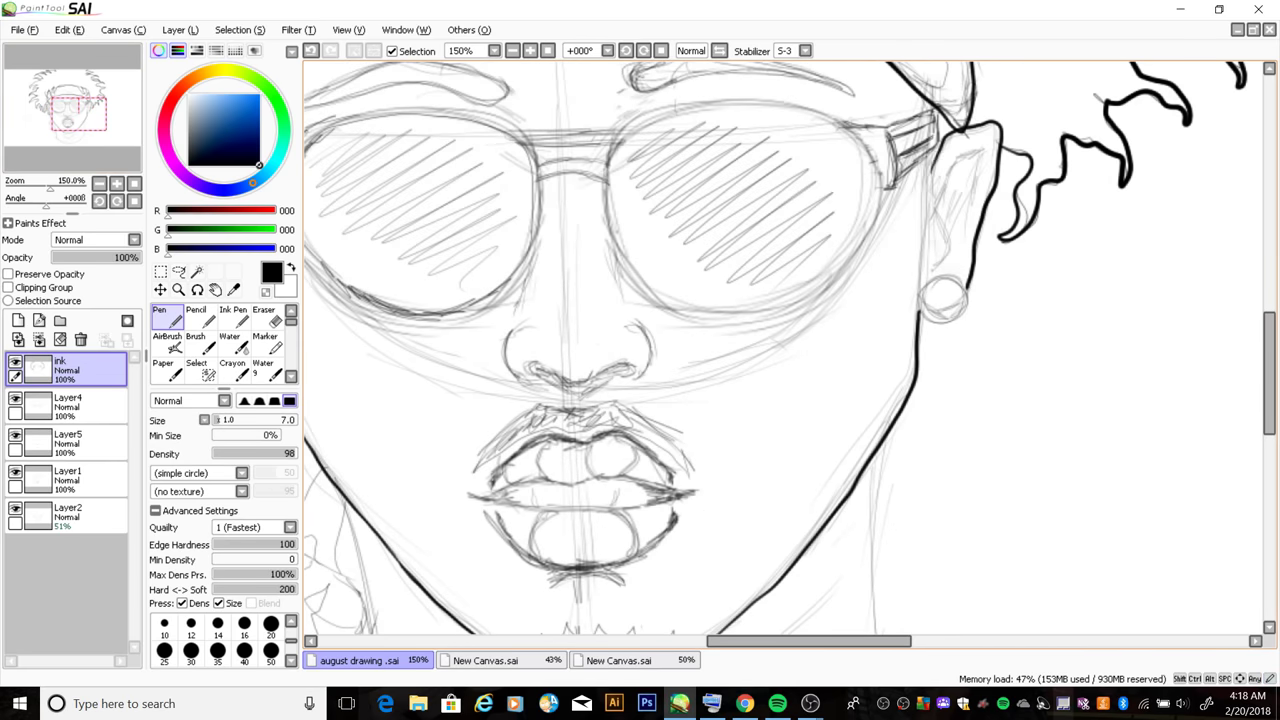
pyautogui.moveTo(936, 206)
pyautogui.mouseDown()
pyautogui.moveTo(968, 232)
pyautogui.moveTo(936, 270)
pyautogui.moveTo(940, 326)
pyautogui.mouseUp()
pyautogui.moveTo(700, 560); pyautogui.dragTo(895, 260)
pyautogui.moveTo(538, 172); pyautogui.dragTo(598, 495)
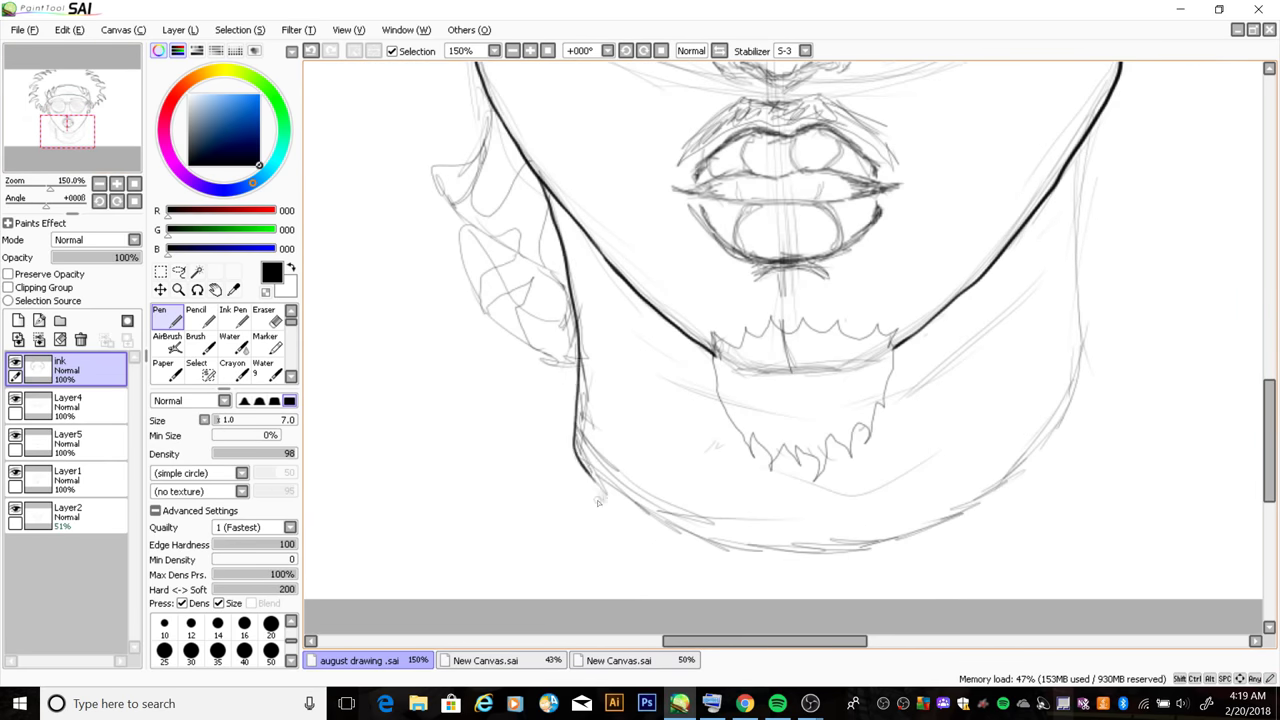
pyautogui.moveTo(1092, 128)
pyautogui.mouseDown()
pyautogui.moveTo(1082, 380)
pyautogui.moveTo(1050, 445)
pyautogui.moveTo(850, 558)
pyautogui.moveTo(580, 458)
pyautogui.moveTo(728, 558)
pyautogui.moveTo(860, 560)
pyautogui.mouseUp()
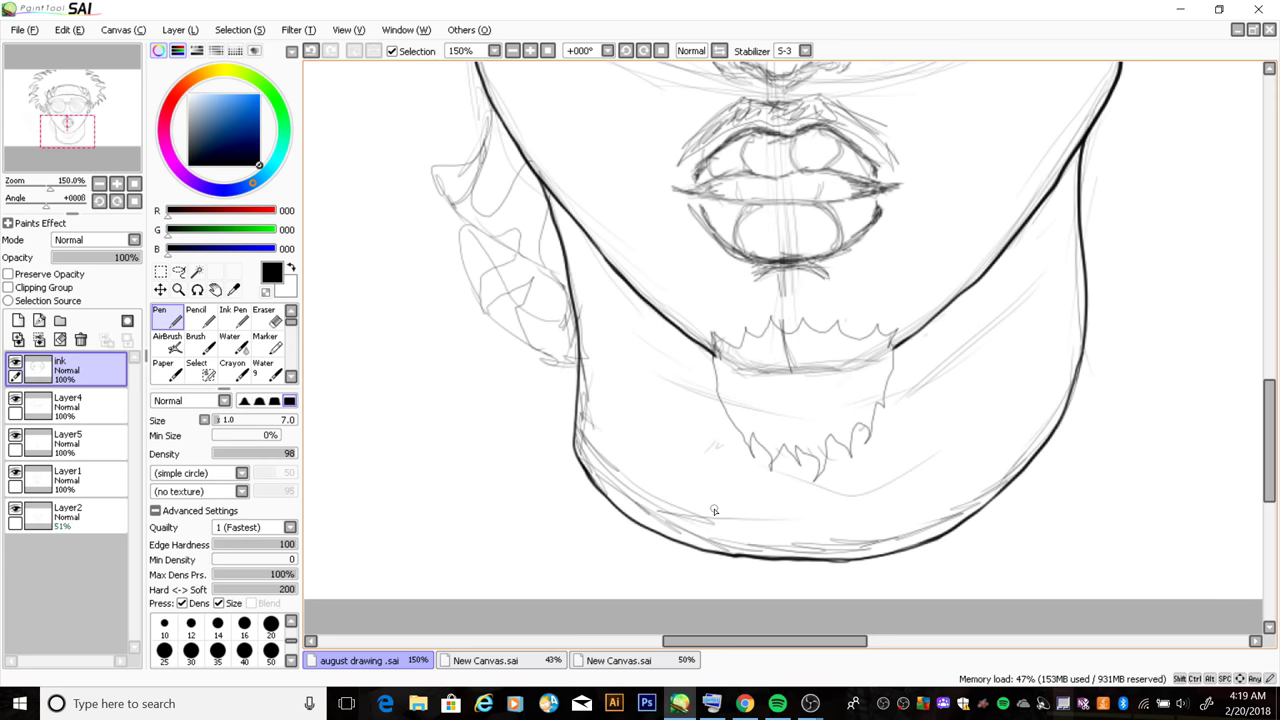
# Erase the thick right jaw line, redraw it at pen size 18, and ink the goatee's left side
pyautogui.press('e')
pyautogui.moveTo(1060, 430)
pyautogui.mouseDown()
pyautogui.moveTo(1090, 160)
pyautogui.moveTo(1077, 372)
pyautogui.mouseUp()
pyautogui.click(168, 318)
pyautogui.moveTo(1079, 152); pyautogui.dragTo(1077, 378)
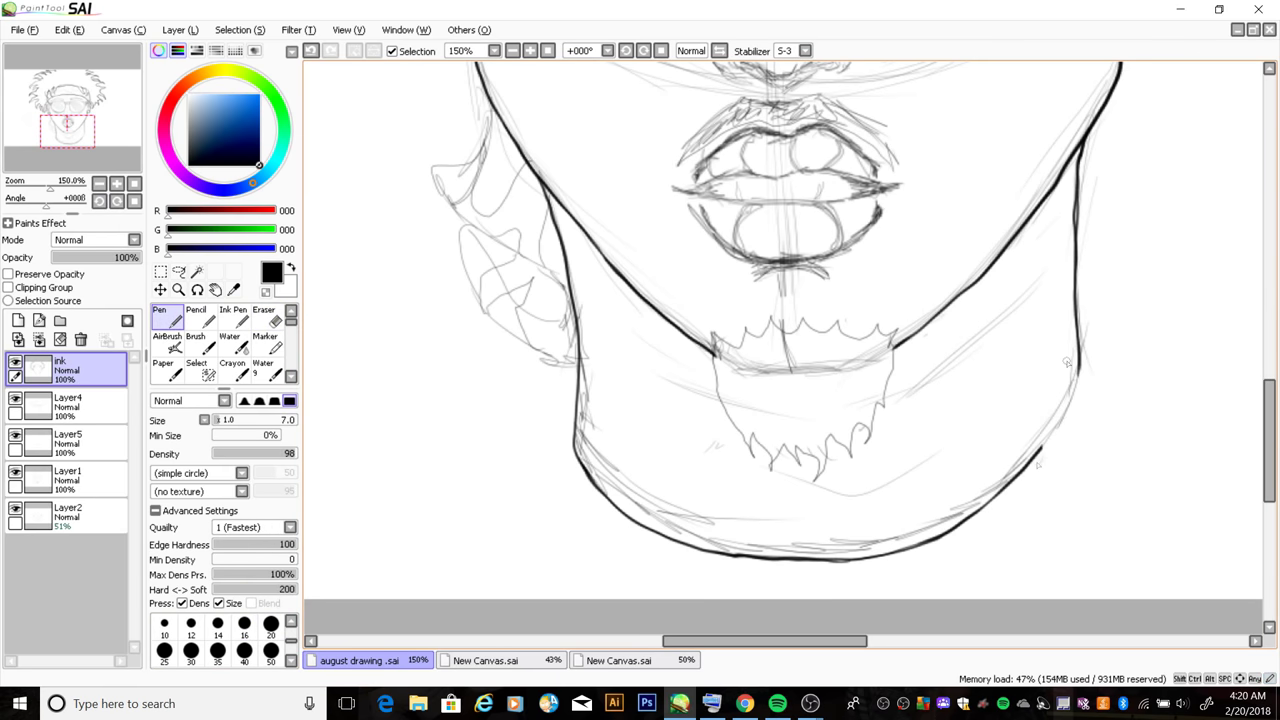
pyautogui.moveTo(112, 140); pyautogui.dragTo(130, 143)
pyautogui.moveTo(422, 316)
pyautogui.mouseDown()
pyautogui.moveTo(390, 330)
pyautogui.moveTo(428, 437)
pyautogui.moveTo(482, 452)
pyautogui.moveTo(532, 418)
pyautogui.moveTo(572, 360)
pyautogui.moveTo(516, 310)
pyautogui.moveTo(428, 318)
pyautogui.mouseUp()
# Ink the ear outline on the left jaw and the left eyebrow
pyautogui.moveTo(86, 131)
pyautogui.mouseDown()
pyautogui.moveTo(62, 100)
pyautogui.moveTo(68, 124)
pyautogui.mouseUp()
pyautogui.moveTo(493, 212)
pyautogui.mouseDown()
pyautogui.moveTo(470, 325)
pyautogui.moveTo(570, 425)
pyautogui.moveTo(460, 330)
pyautogui.moveTo(578, 466)
pyautogui.mouseUp()
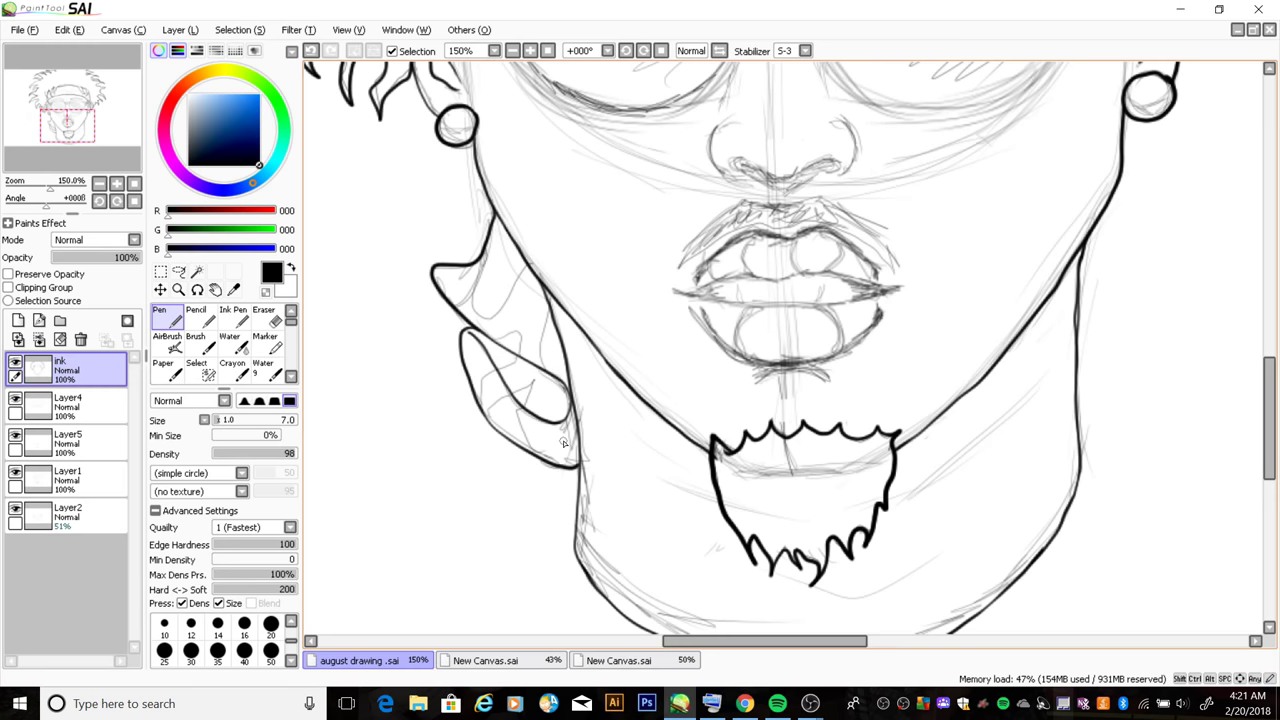
pyautogui.moveTo(68, 125); pyautogui.dragTo(74, 105)
pyautogui.moveTo(545, 228)
pyautogui.mouseDown()
pyautogui.moveTo(595, 222)
pyautogui.moveTo(357, 247)
pyautogui.moveTo(536, 216)
pyautogui.mouseUp()
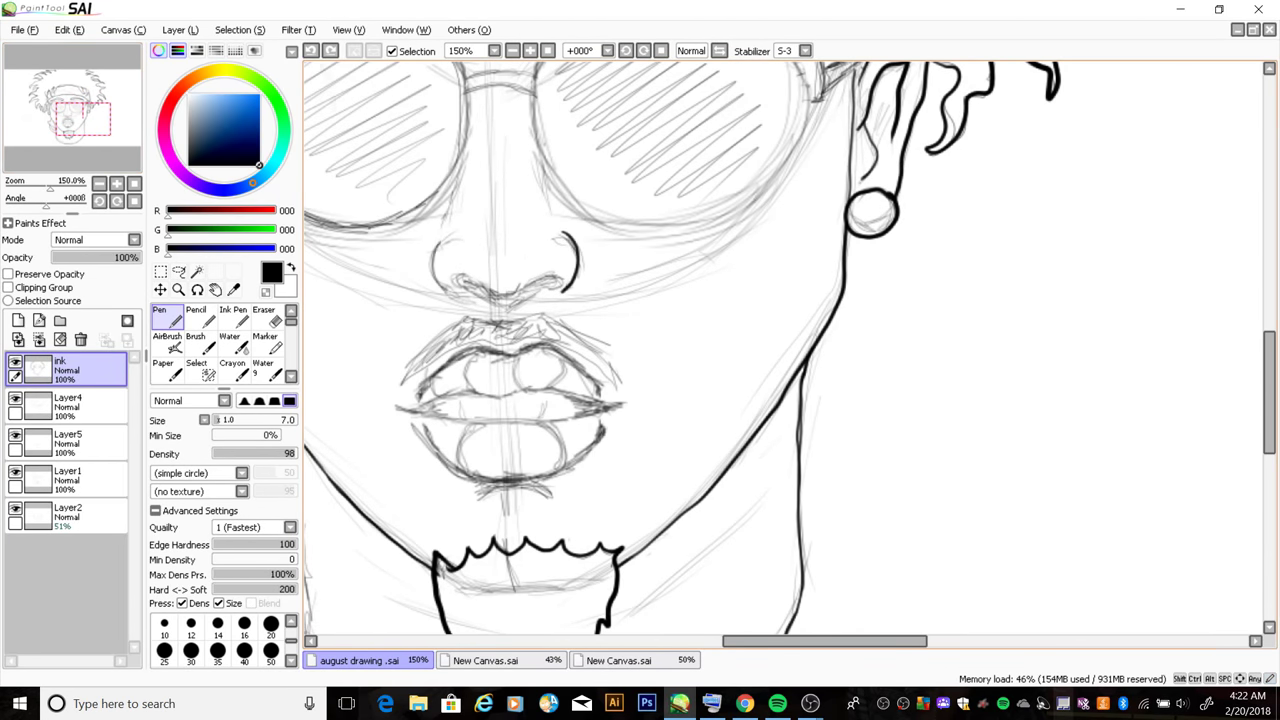
# Ink the left nostril, nose bottom, lip line and lower lip curve
pyautogui.moveTo(437, 240); pyautogui.dragTo(446, 293)
pyautogui.moveTo(552, 284); pyautogui.dragTo(455, 279)
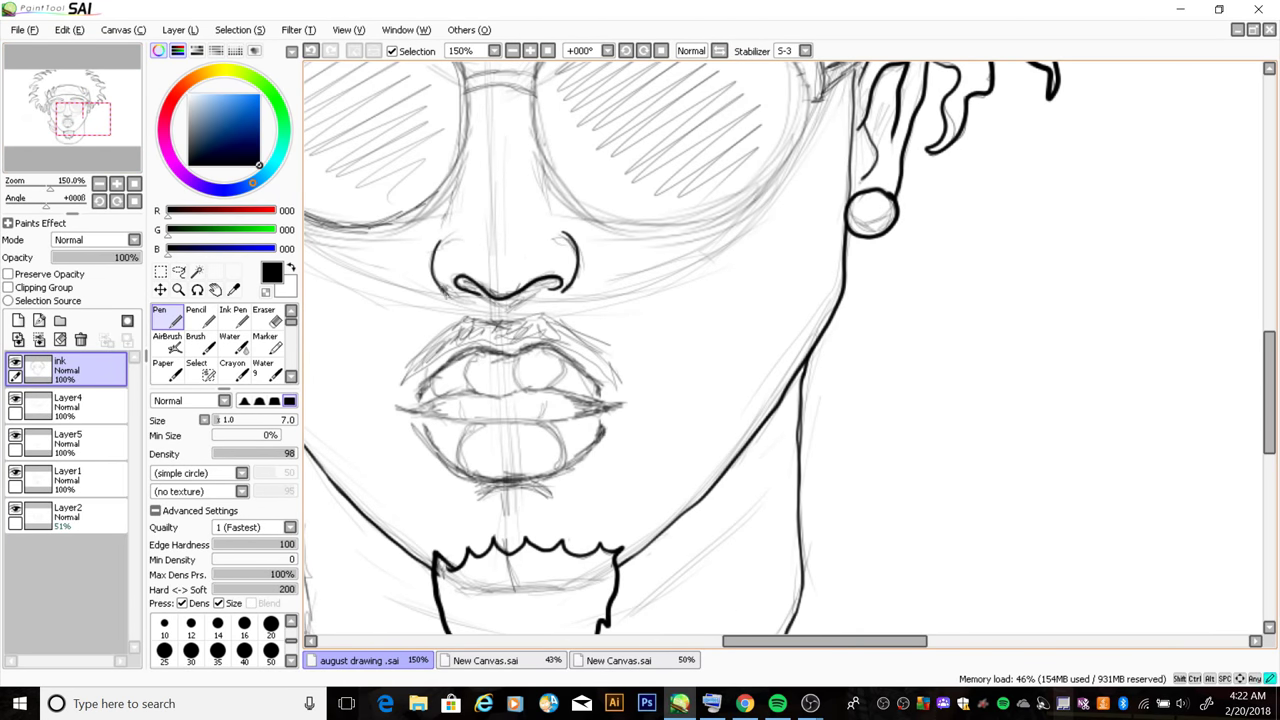
pyautogui.moveTo(842, 288)
pyautogui.mouseDown()
pyautogui.moveTo(618, 296)
pyautogui.moveTo(756, 278)
pyautogui.mouseUp()
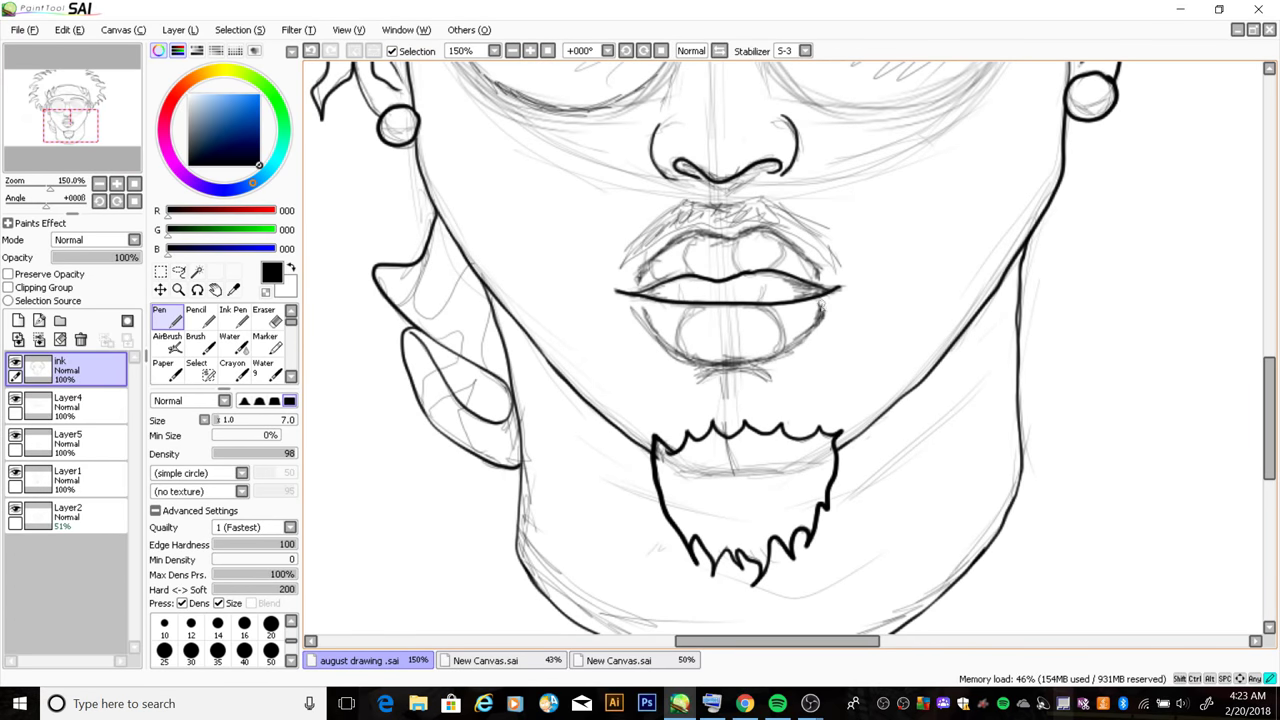
pyautogui.moveTo(822, 302)
pyautogui.mouseDown()
pyautogui.moveTo(692, 364)
pyautogui.moveTo(637, 308)
pyautogui.moveTo(736, 234)
pyautogui.moveTo(800, 274)
pyautogui.mouseUp()
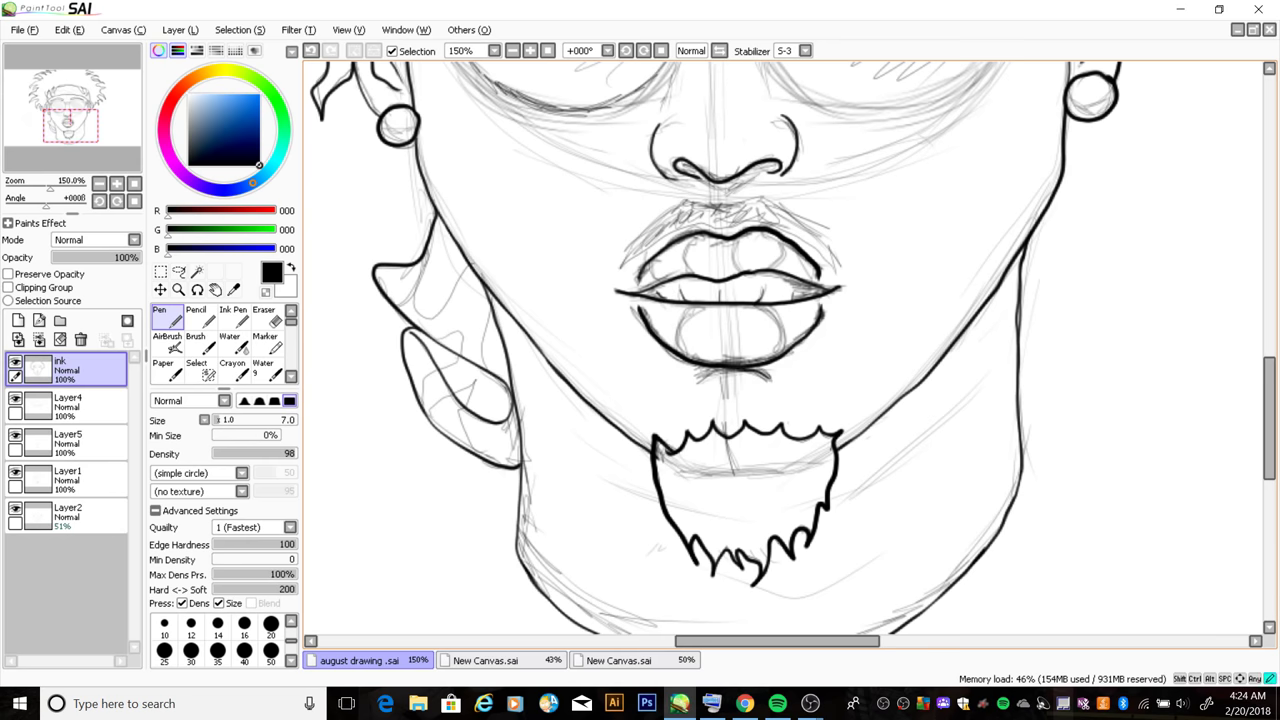
pyautogui.moveTo(70, 125); pyautogui.dragTo(101, 105)
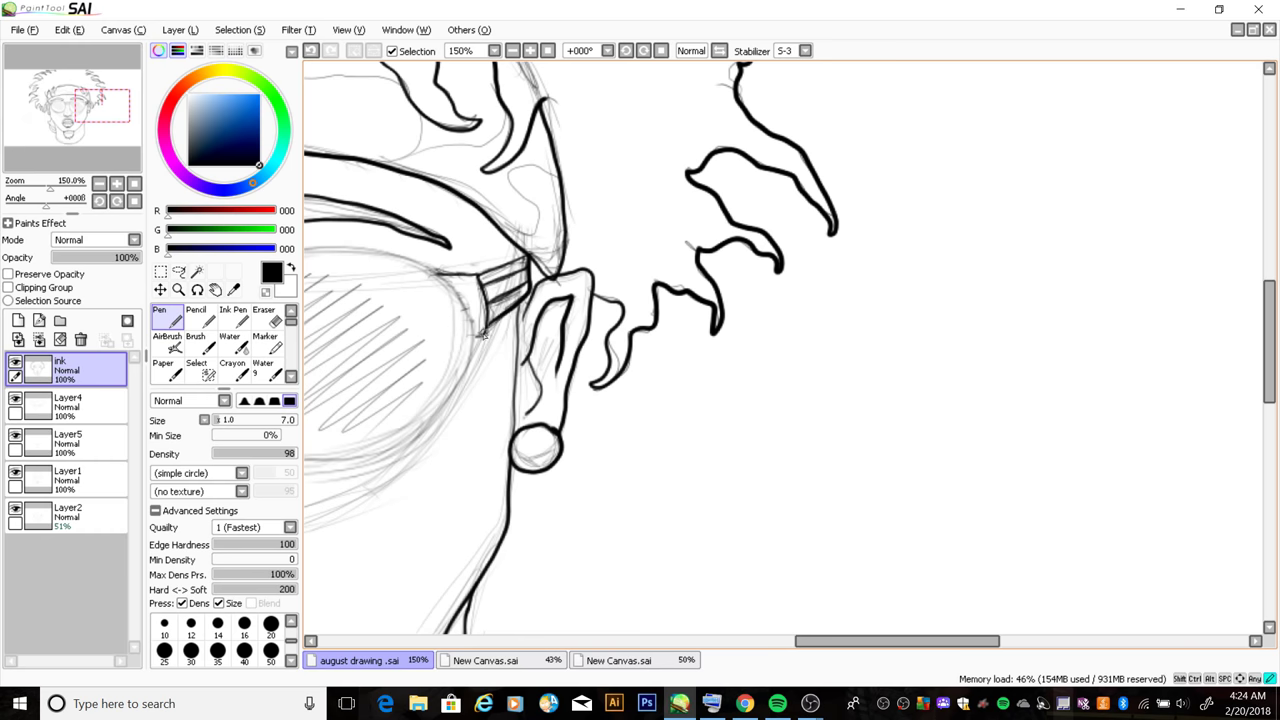
# Ink the lower and top outlines of the left lens and the top of the bridge
pyautogui.moveTo(101, 105); pyautogui.dragTo(66, 105)
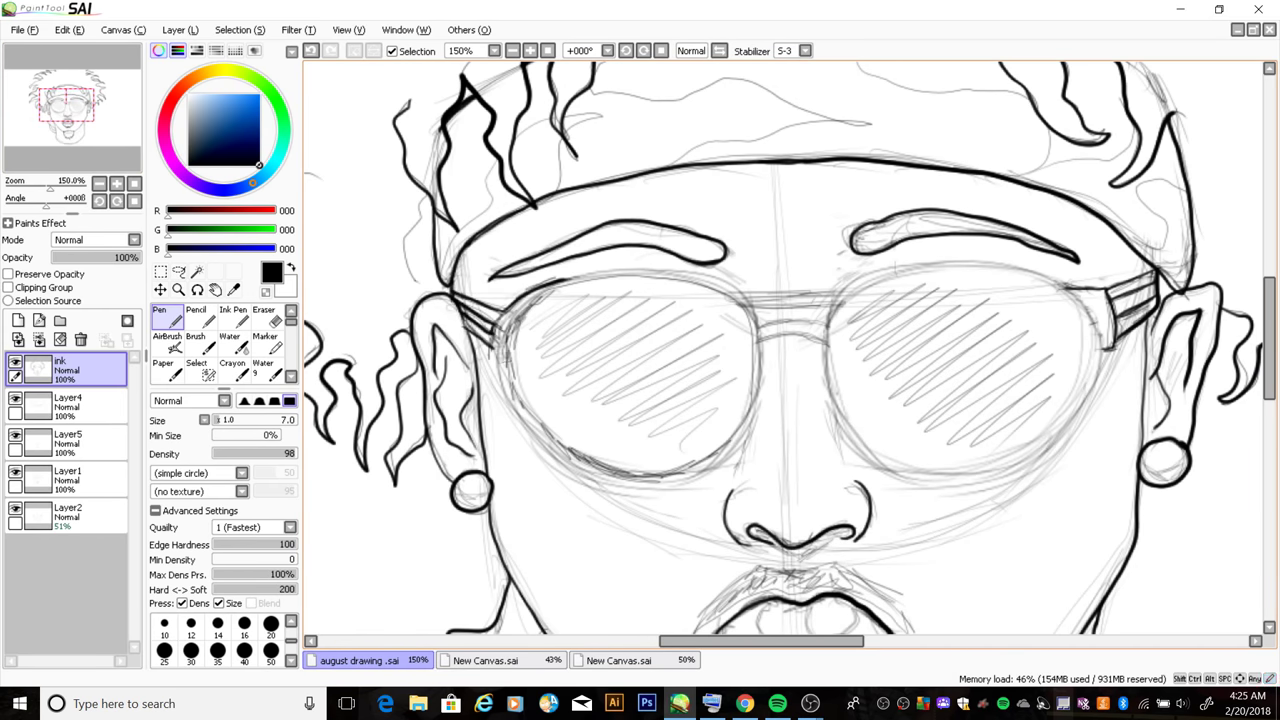
pyautogui.moveTo(586, 316); pyautogui.dragTo(396, 316)
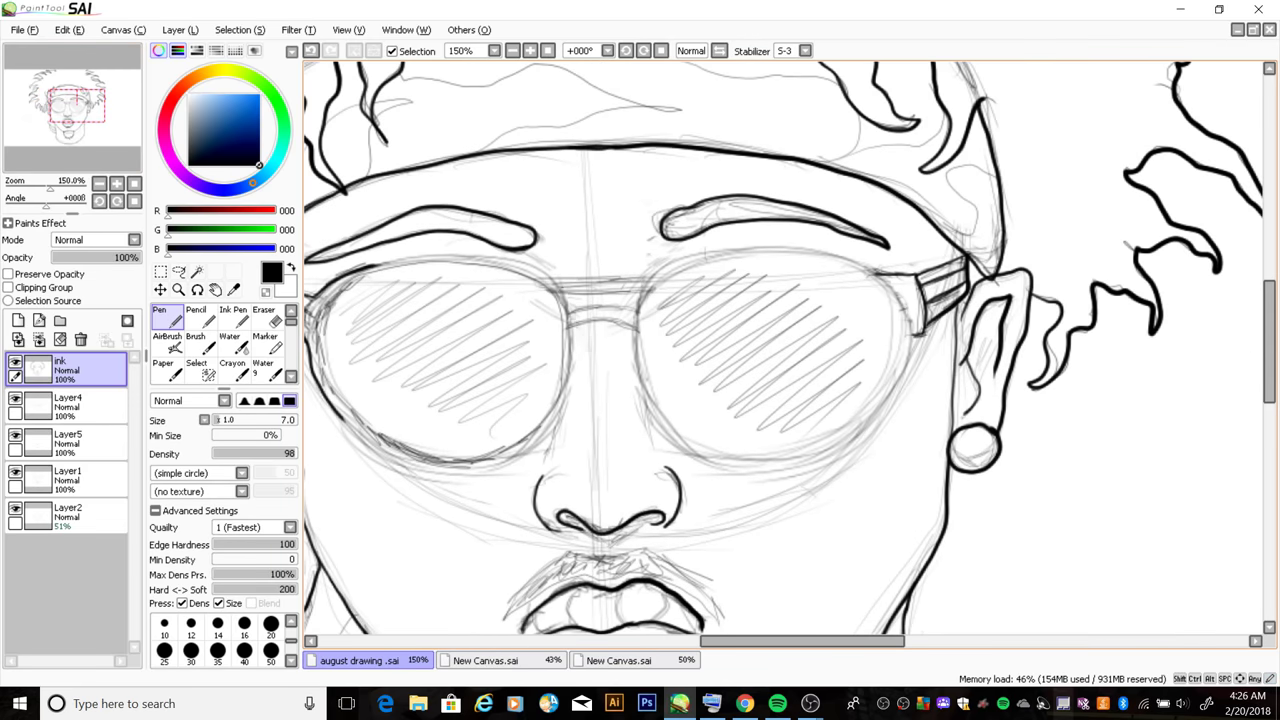
pyautogui.moveTo(573, 350); pyautogui.dragTo(328, 408)
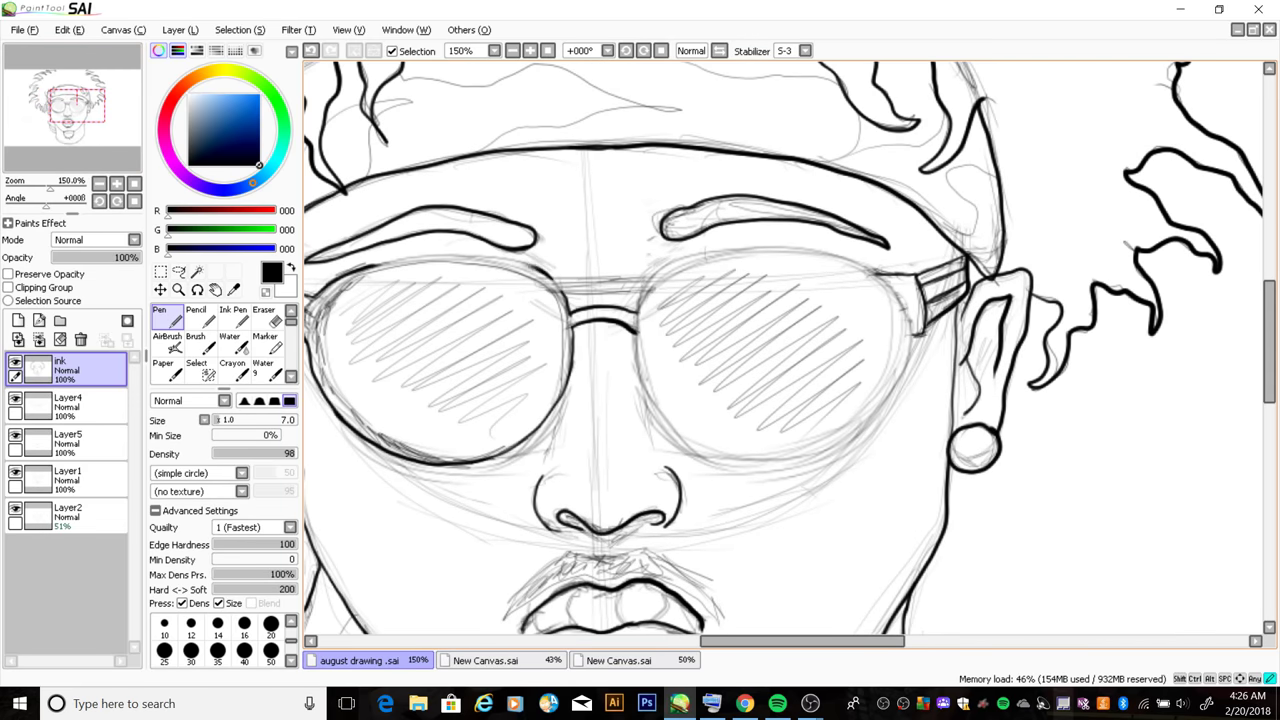
pyautogui.moveTo(542, 268); pyautogui.dragTo(330, 296)
pyautogui.moveTo(648, 278); pyautogui.dragTo(546, 281)
pyautogui.moveTo(342, 295); pyautogui.dragTo(487, 280)
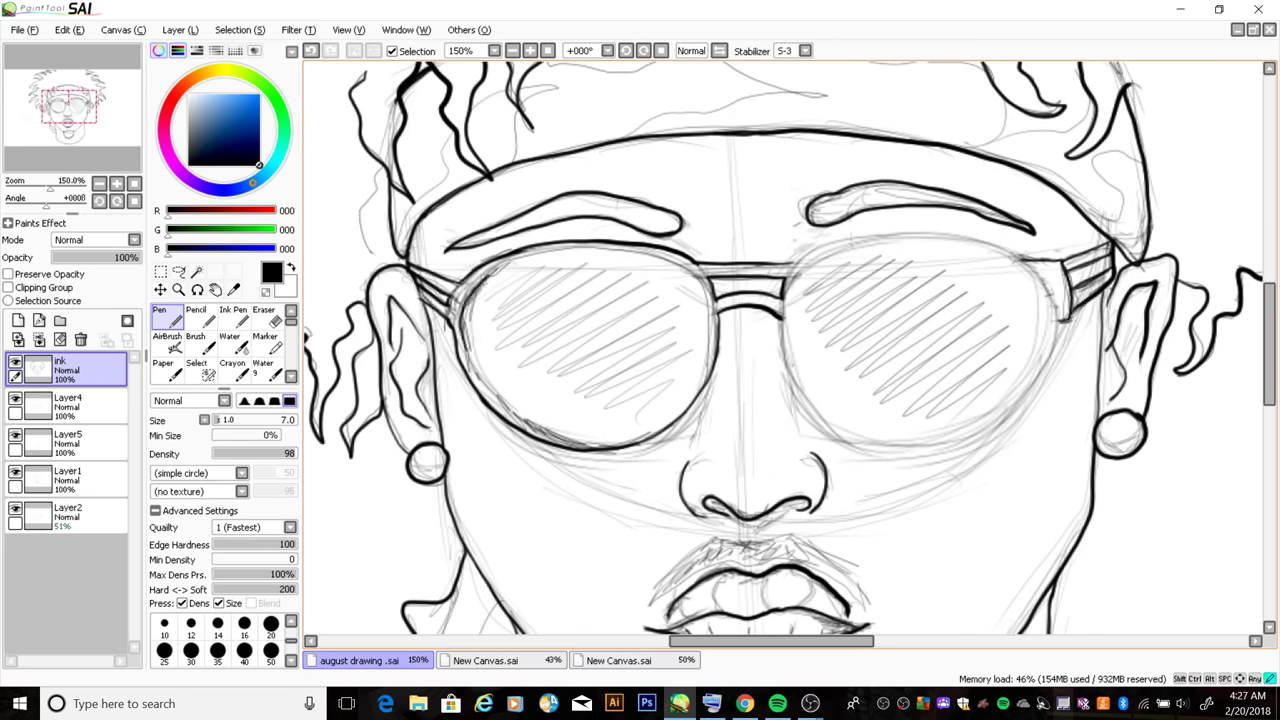
# Ink the right lens's outer, inner and top edges, then touch up both lenses
pyautogui.moveTo(459, 369); pyautogui.dragTo(234, 384)
pyautogui.moveTo(545, 330)
pyautogui.mouseDown()
pyautogui.moveTo(560, 405)
pyautogui.moveTo(642, 466)
pyautogui.mouseUp()
pyautogui.moveTo(795, 280)
pyautogui.mouseDown()
pyautogui.moveTo(812, 370)
pyautogui.moveTo(664, 468)
pyautogui.mouseUp()
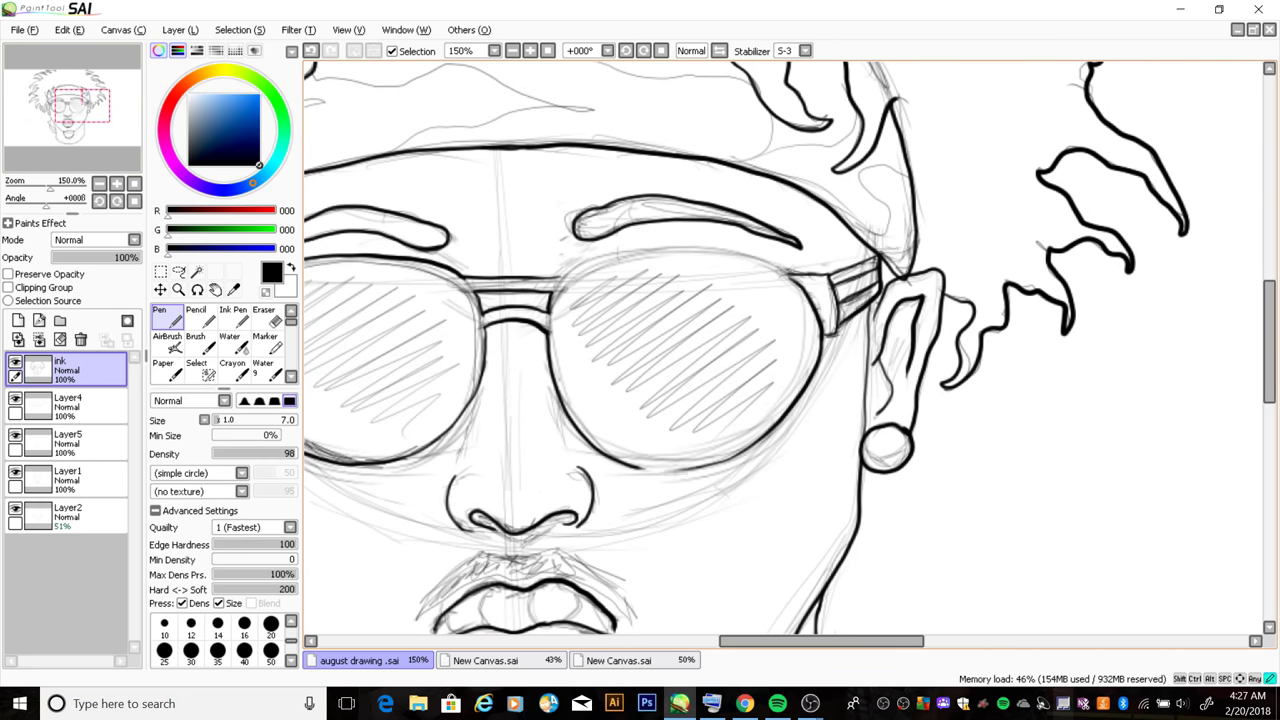
pyautogui.moveTo(800, 272)
pyautogui.mouseDown()
pyautogui.moveTo(605, 258)
pyautogui.moveTo(556, 282)
pyautogui.mouseUp()
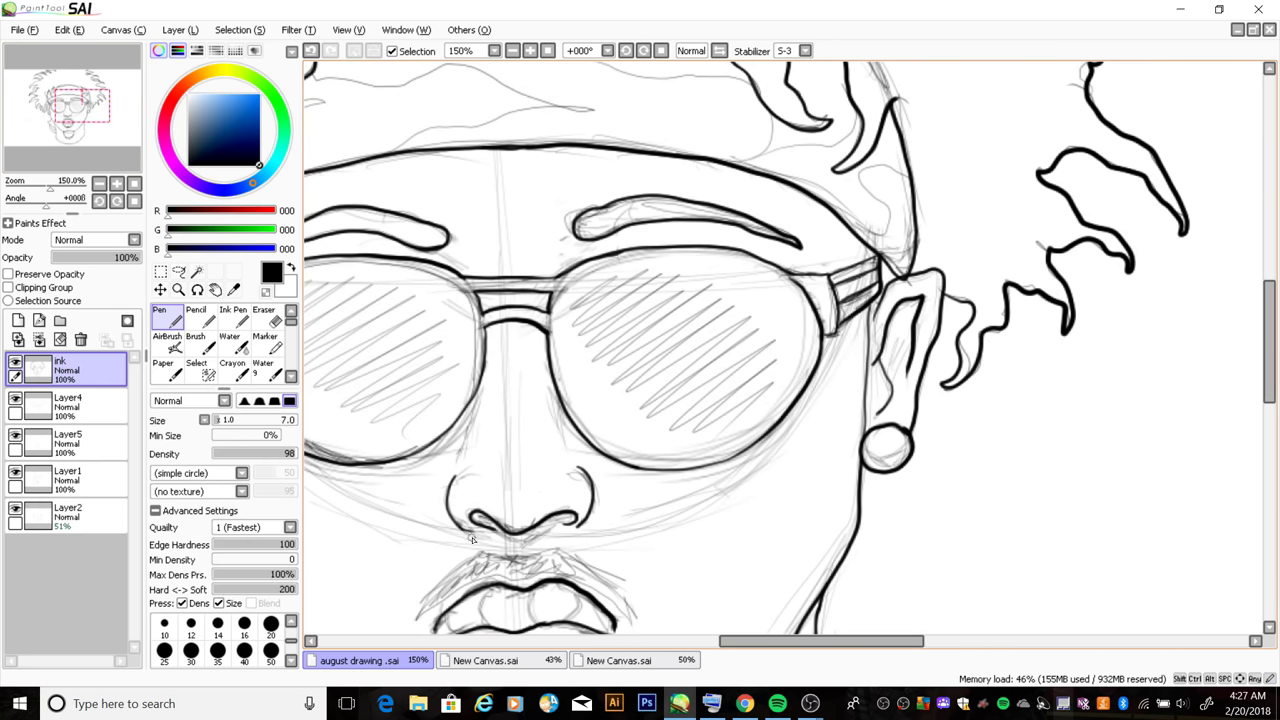
pyautogui.moveTo(664, 252); pyautogui.dragTo(556, 322)
pyautogui.moveTo(474, 300)
pyautogui.mouseDown()
pyautogui.moveTo(400, 266)
pyautogui.moveTo(456, 390)
pyautogui.mouseUp()
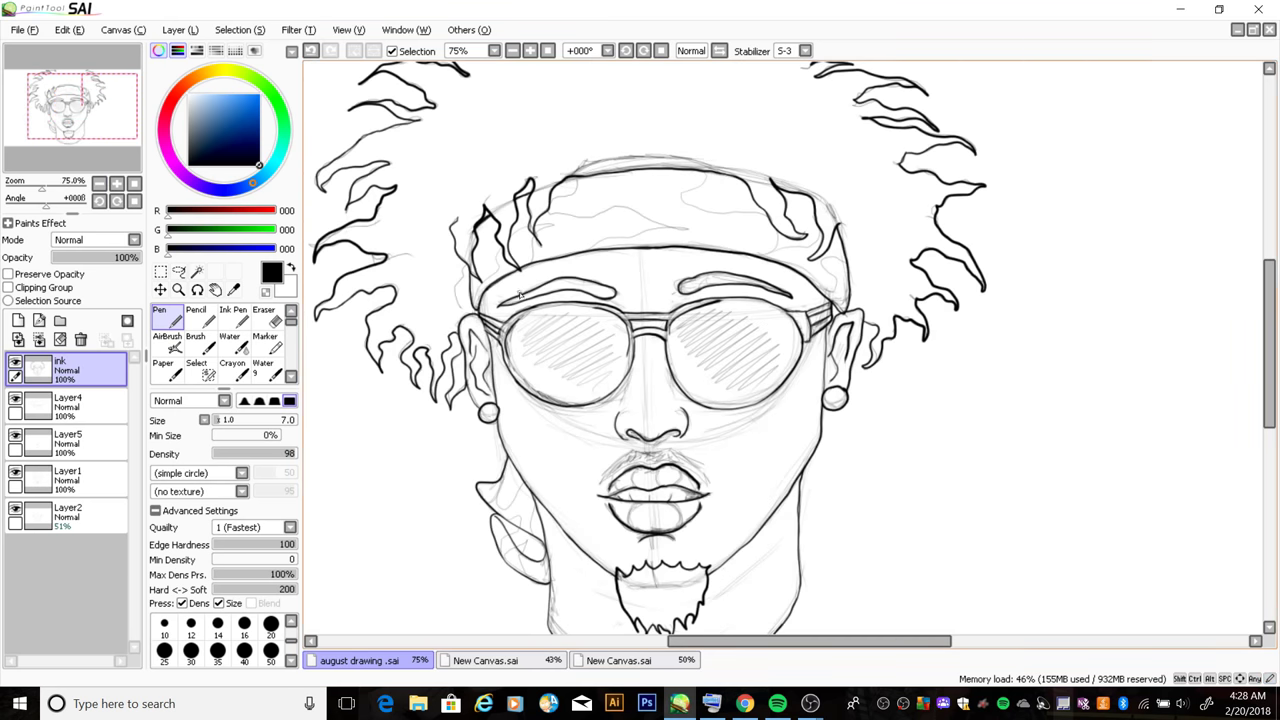
# Add small hair strokes at the upper left and hair strands across the forehead
pyautogui.moveTo(436, 210); pyautogui.dragTo(424, 236)
pyautogui.moveTo(480, 120); pyautogui.dragTo(428, 220)
pyautogui.moveTo(548, 92); pyautogui.dragTo(542, 146)
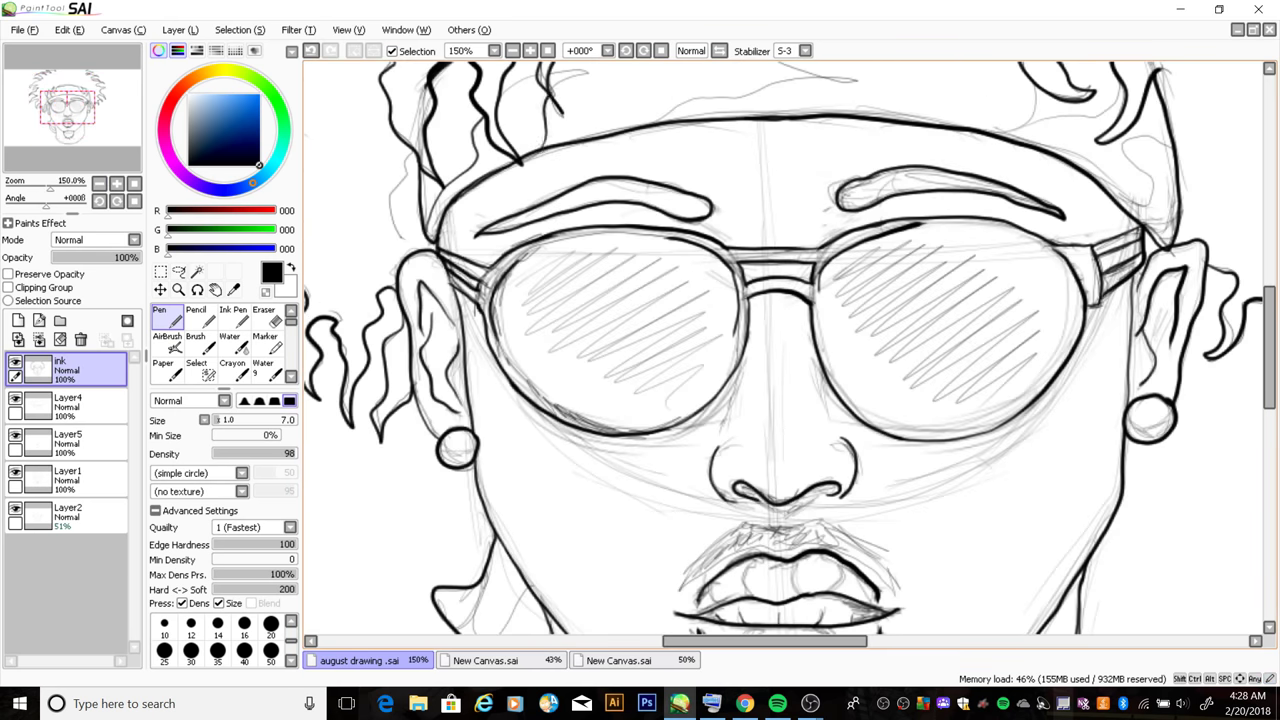
pyautogui.scroll(5, 640, 350)
pyautogui.moveTo(575, 305)
pyautogui.mouseDown()
pyautogui.moveTo(536, 332)
pyautogui.moveTo(486, 330)
pyautogui.mouseUp()
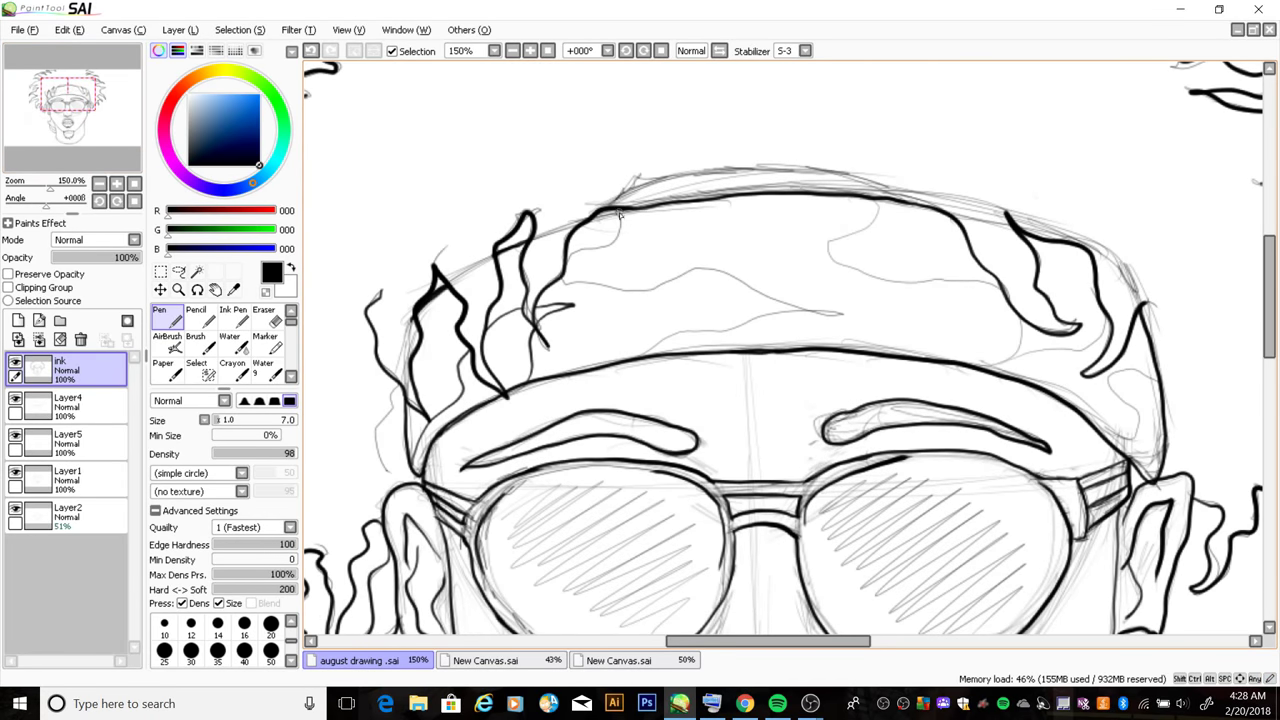
pyautogui.moveTo(619, 214)
pyautogui.mouseDown()
pyautogui.moveTo(596, 250)
pyautogui.moveTo(720, 268)
pyautogui.mouseUp()
pyautogui.moveTo(640, 356)
pyautogui.mouseDown()
pyautogui.moveTo(846, 314)
pyautogui.moveTo(691, 271)
pyautogui.mouseUp()
pyautogui.hscroll(5, 691, 278)
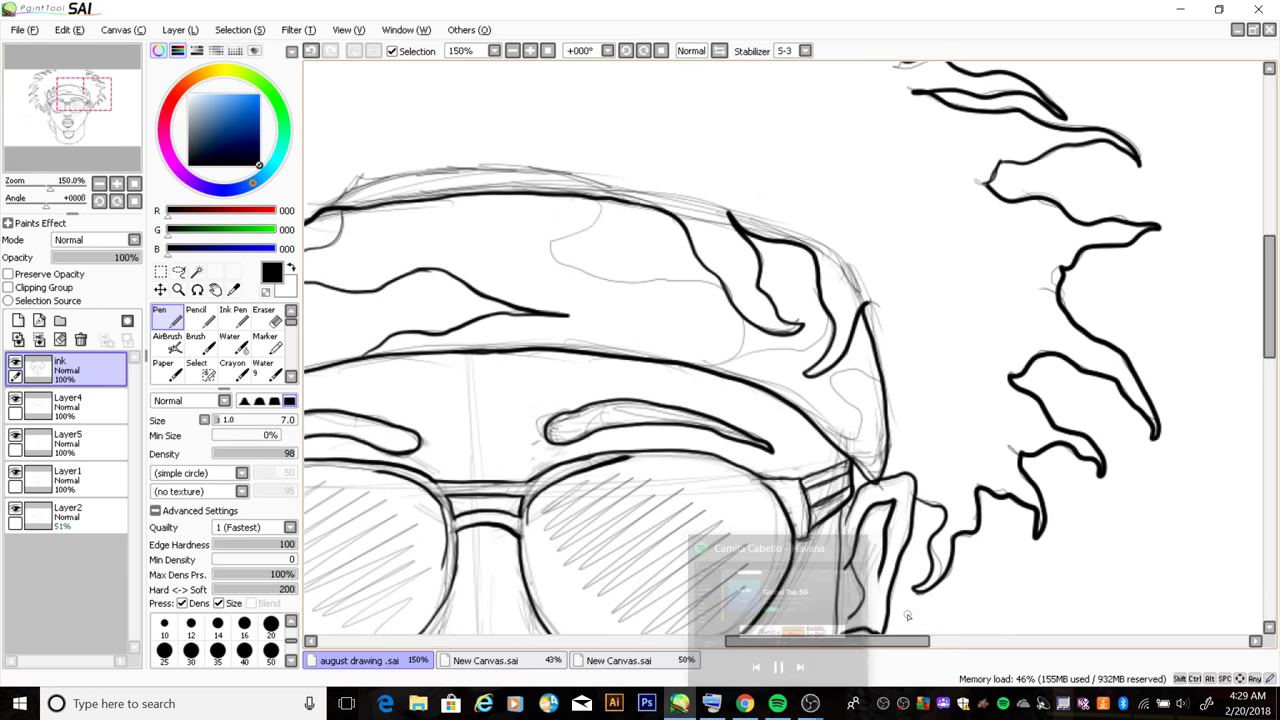
# Ink a hair strand across the headband, the hair lock's bottom edge and the upper lip outline
pyautogui.moveTo(547, 240)
pyautogui.mouseDown()
pyautogui.moveTo(640, 283)
pyautogui.moveTo(725, 290)
pyautogui.moveTo(742, 360)
pyautogui.mouseUp()
pyautogui.moveTo(830, 310); pyautogui.dragTo(802, 354)
pyautogui.moveTo(724, 370); pyautogui.dragTo(816, 340)
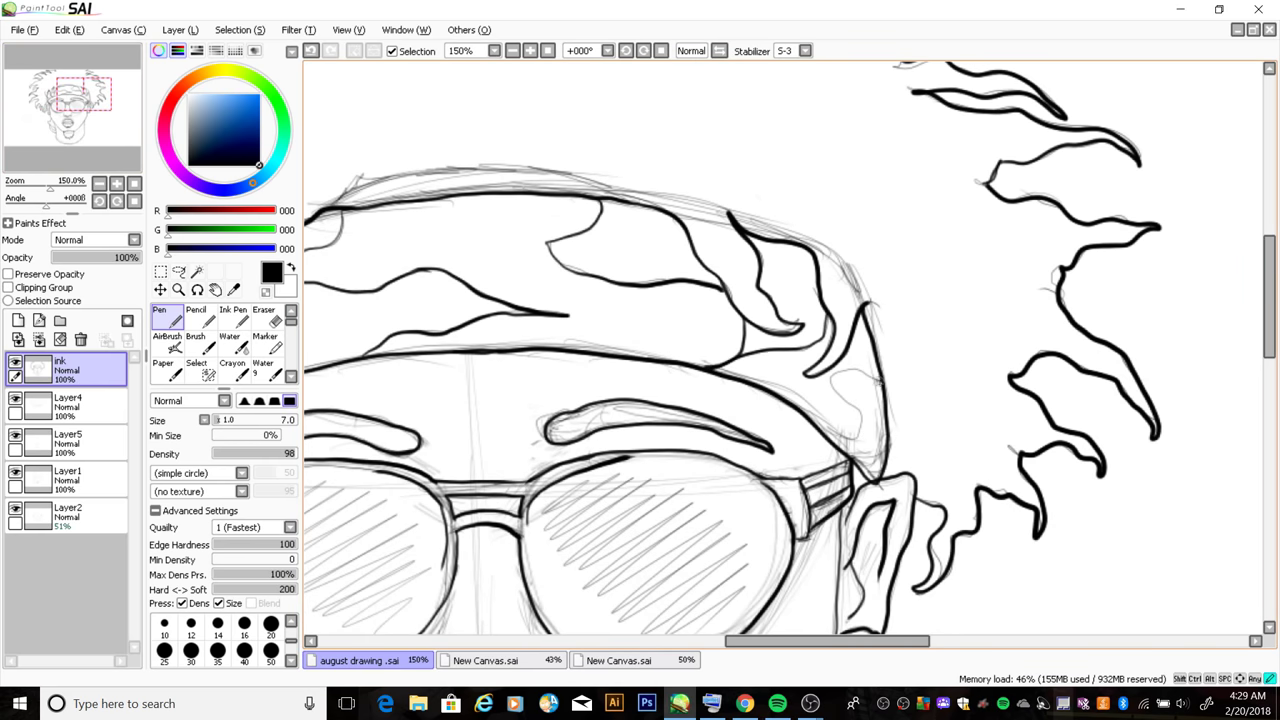
pyautogui.moveTo(864, 376); pyautogui.dragTo(866, 446)
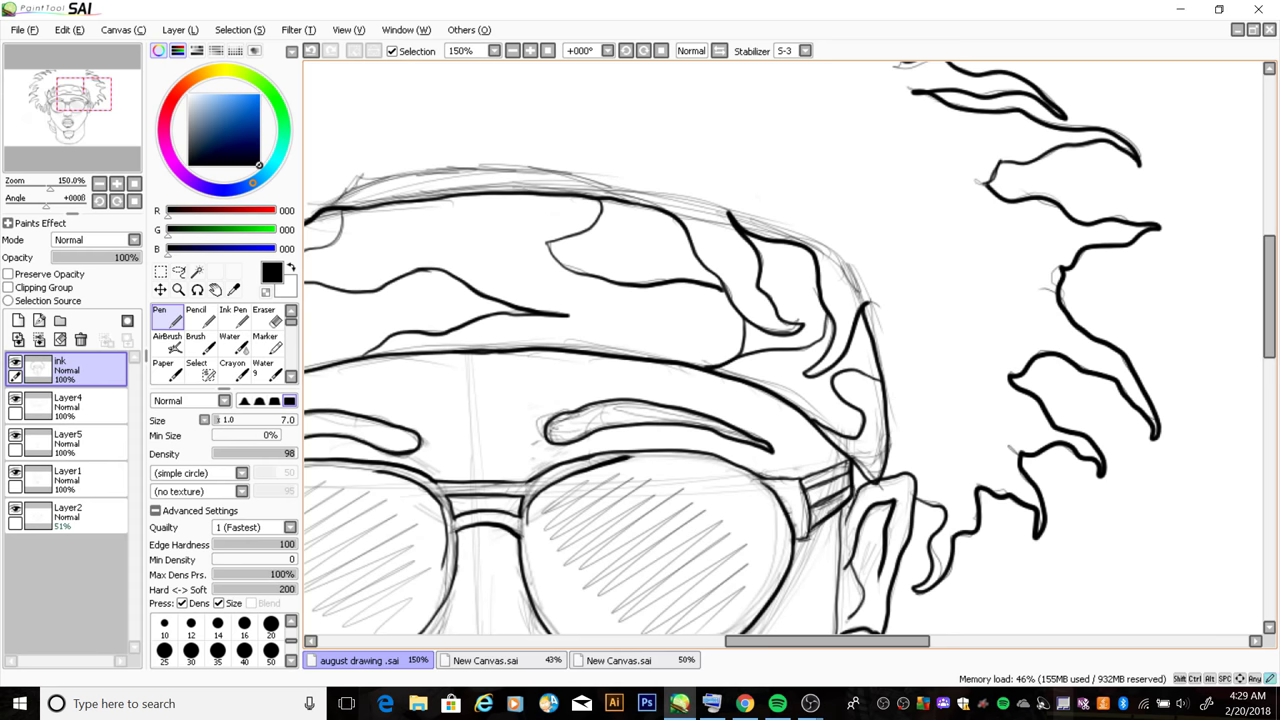
pyautogui.scroll(-5, 784, 353)
pyautogui.scroll(-3, 784, 353)
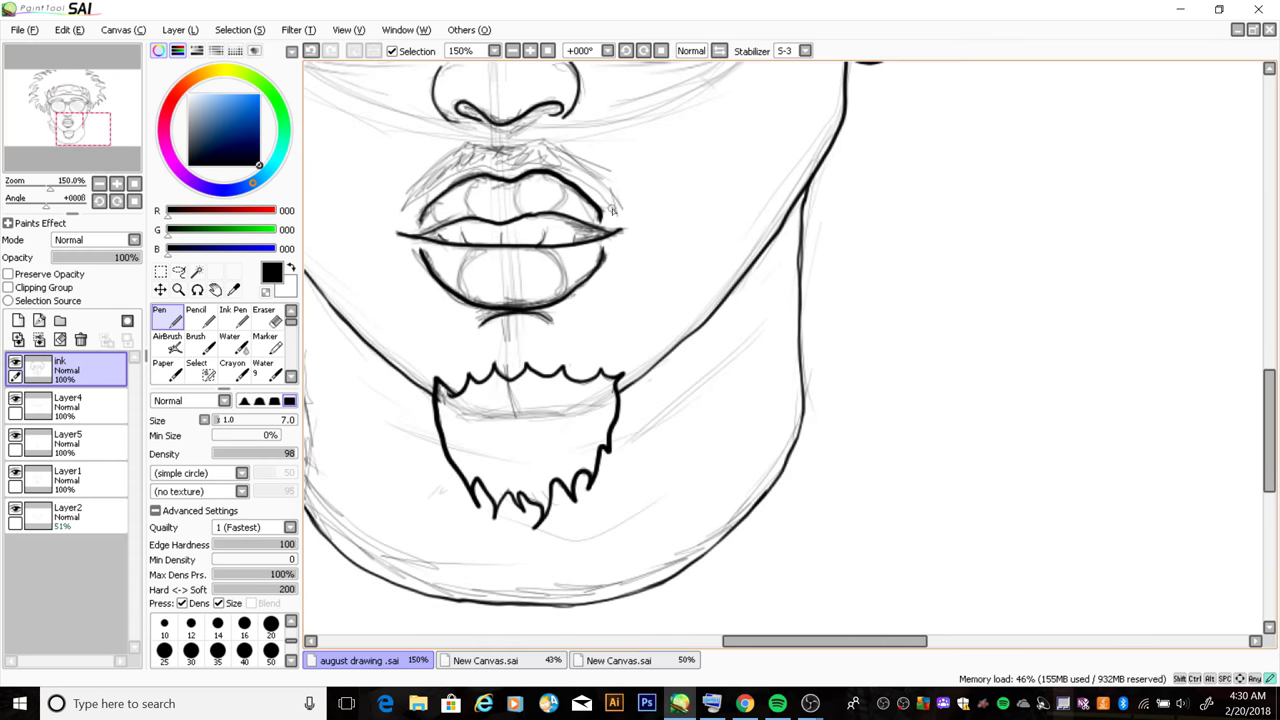
pyautogui.moveTo(613, 210)
pyautogui.mouseDown()
pyautogui.moveTo(470, 168)
pyautogui.moveTo(400, 208)
pyautogui.moveTo(544, 142)
pyautogui.moveTo(610, 205)
pyautogui.mouseUp()
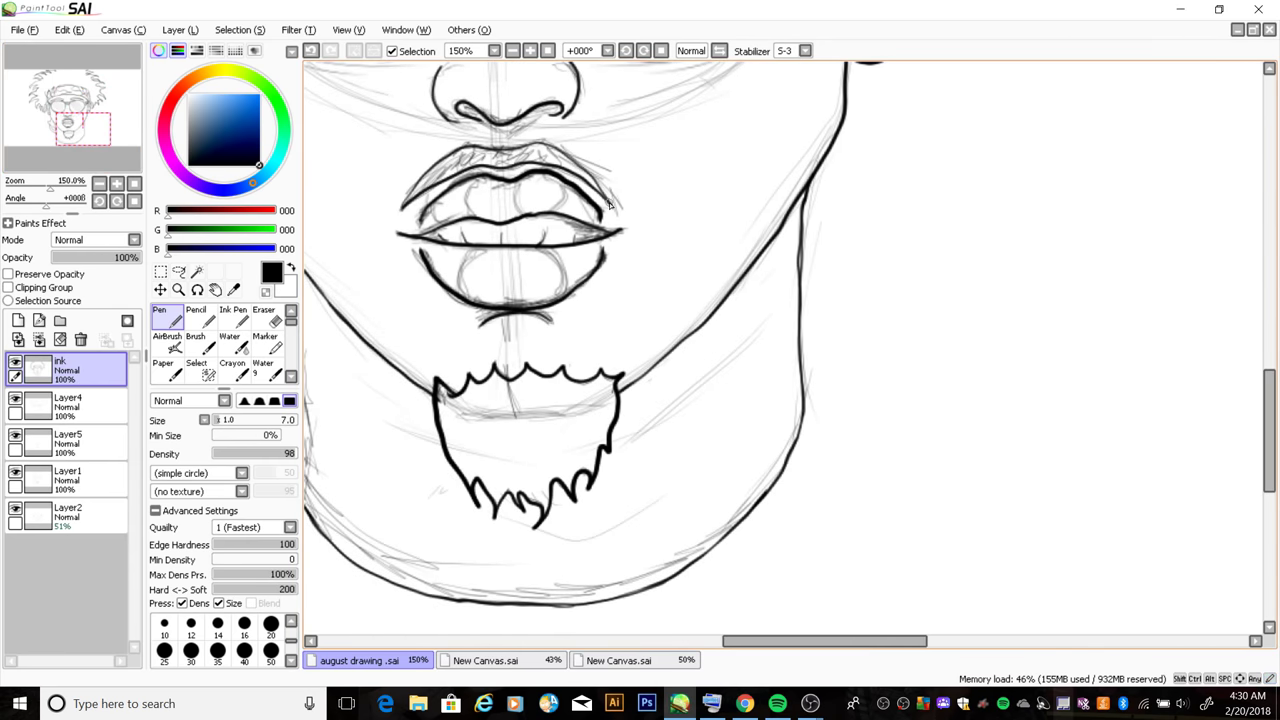
# Hide the glasses shading sketch and light sketch layers, returning to the ink layer
pyautogui.click(99, 183)
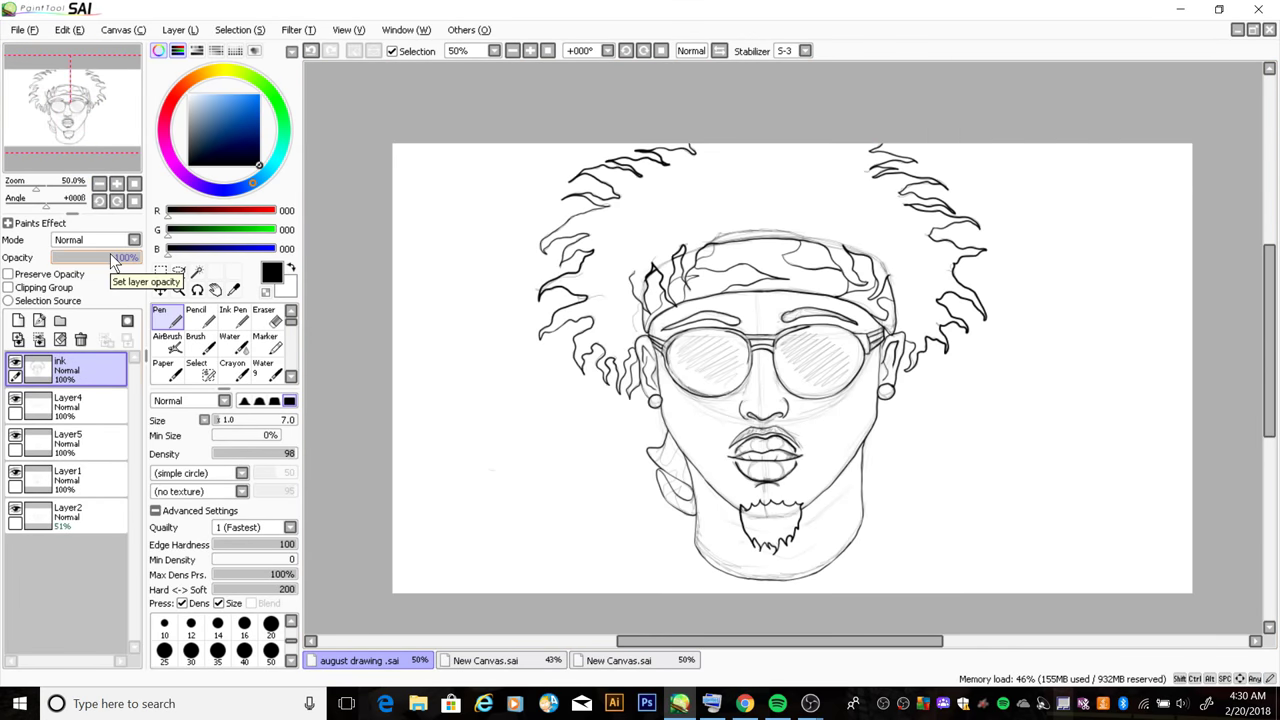
pyautogui.click(15, 398)
pyautogui.click(18, 484)
pyautogui.click(15, 472)
pyautogui.scroll(2, 672, 407)
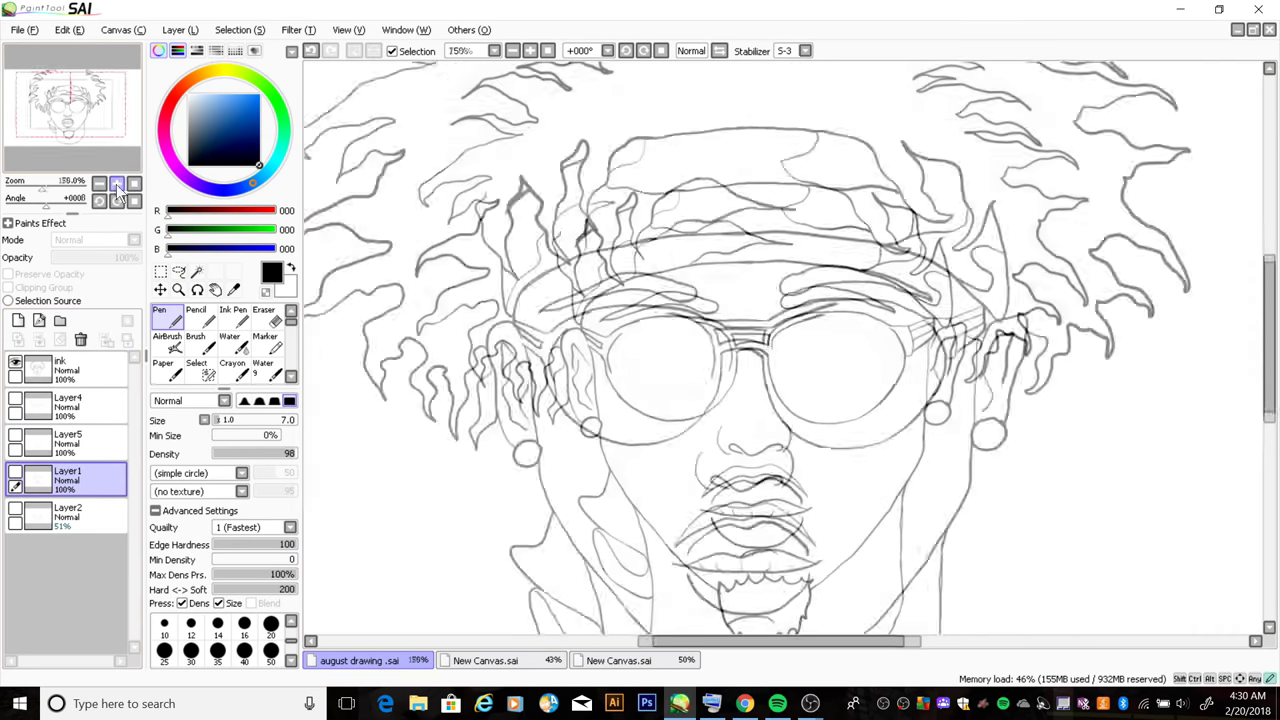
pyautogui.scroll(1, 672, 407)
pyautogui.click(85, 370)
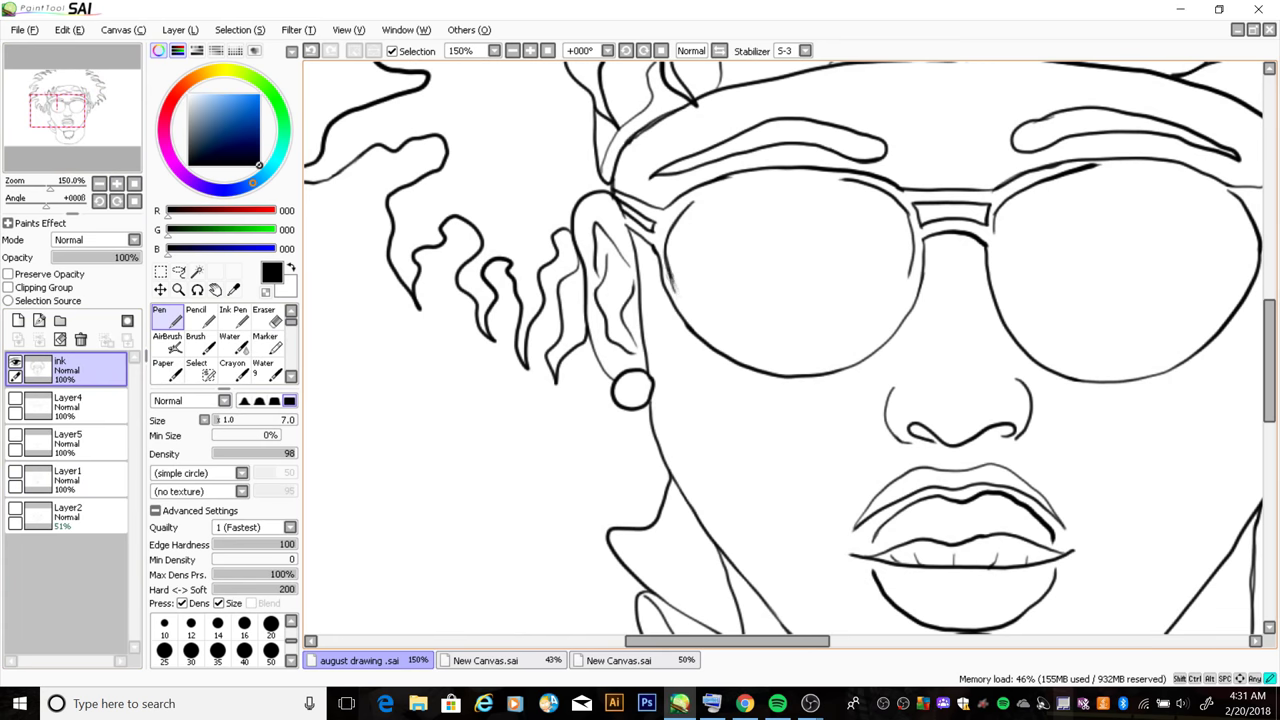
# Check the drawing in a mirrored view while inking the left lens's inner and lower edges
pyautogui.press('h')
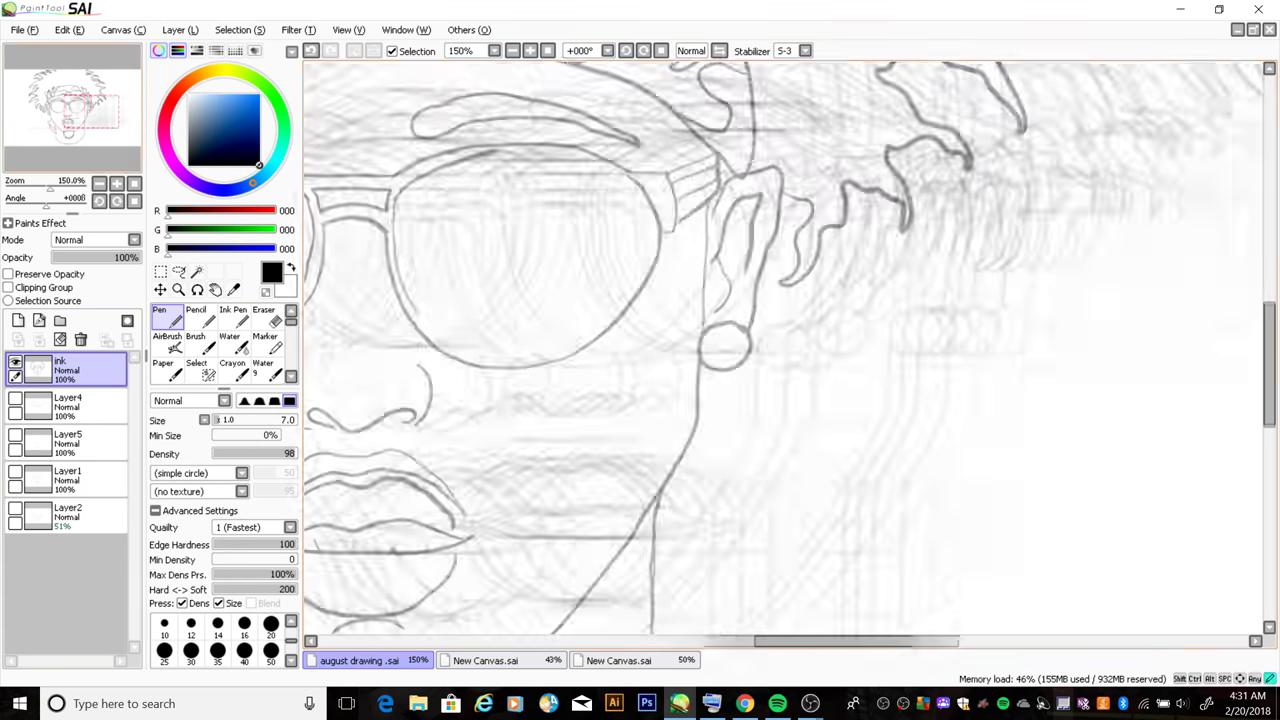
pyautogui.moveTo(628, 186)
pyautogui.mouseDown()
pyautogui.moveTo(640, 200)
pyautogui.moveTo(626, 308)
pyautogui.moveTo(506, 360)
pyautogui.moveTo(440, 338)
pyautogui.moveTo(505, 152)
pyautogui.mouseUp()
pyautogui.press('h')
pyautogui.moveTo(684, 468)
pyautogui.mouseDown()
pyautogui.moveTo(612, 510)
pyautogui.moveTo(530, 515)
pyautogui.mouseUp()
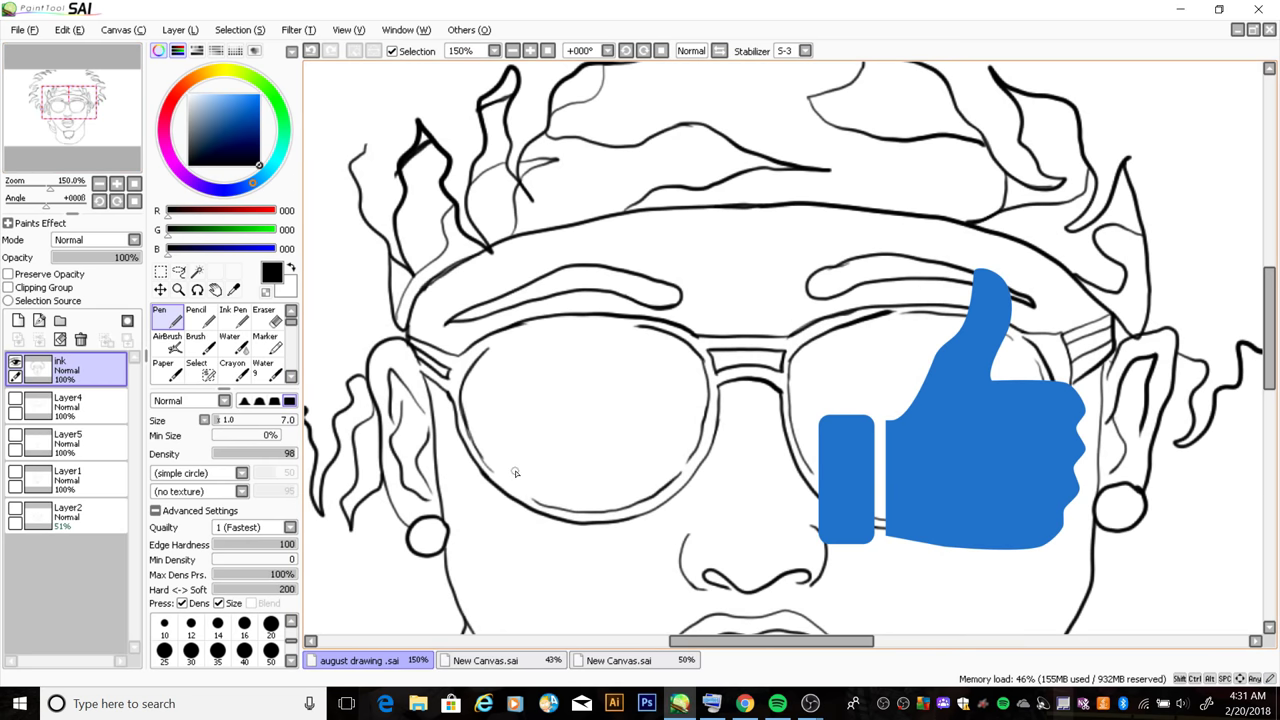
pyautogui.moveTo(621, 324); pyautogui.dragTo(498, 342)
pyautogui.press('-')
pyautogui.press('-')
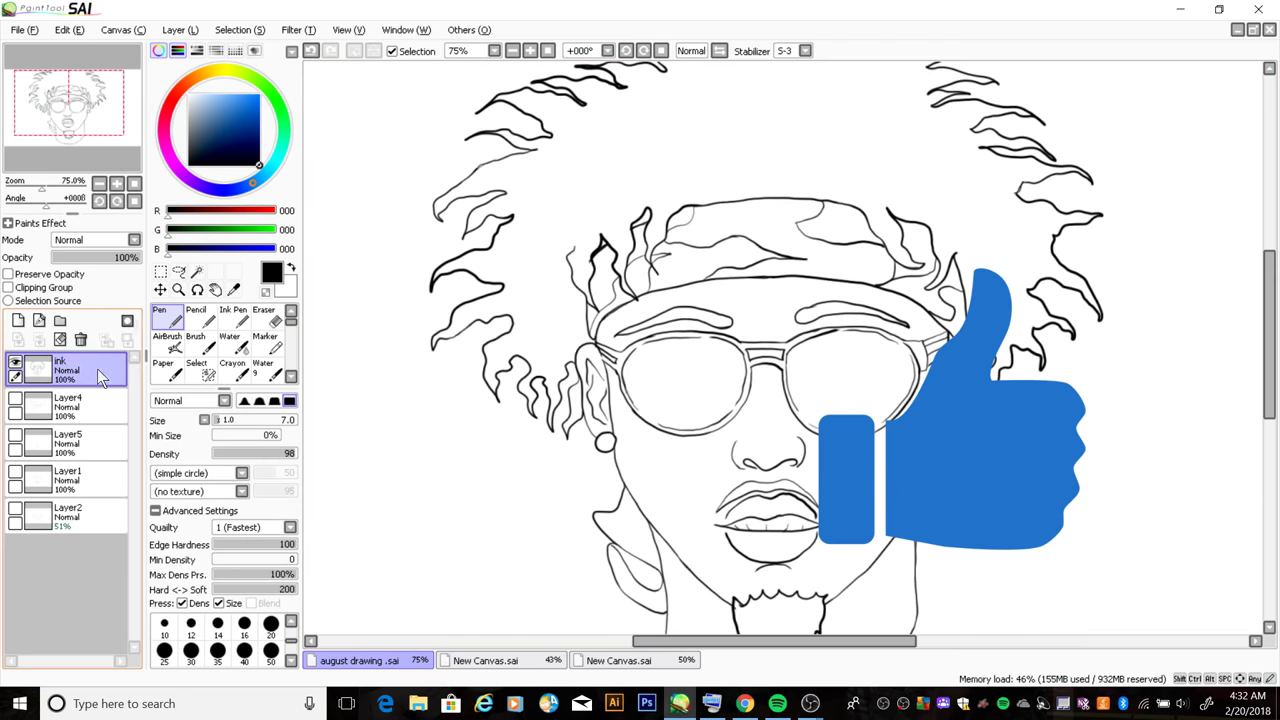
pyautogui.press('-')
# Lasso the head and copy its line art onto a new layer, then deselect
pyautogui.click(178, 271)
pyautogui.moveTo(608, 122); pyautogui.dragTo(617, 129)
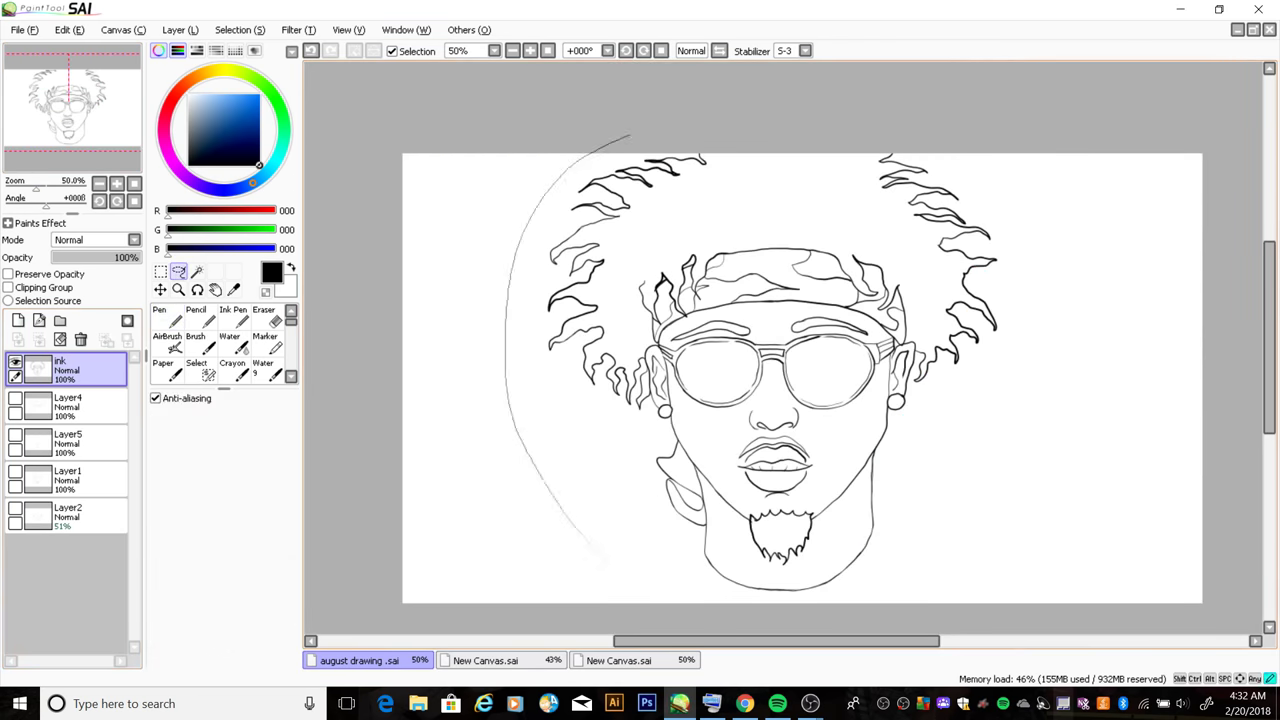
pyautogui.click(70, 30)
pyautogui.click(160, 103)
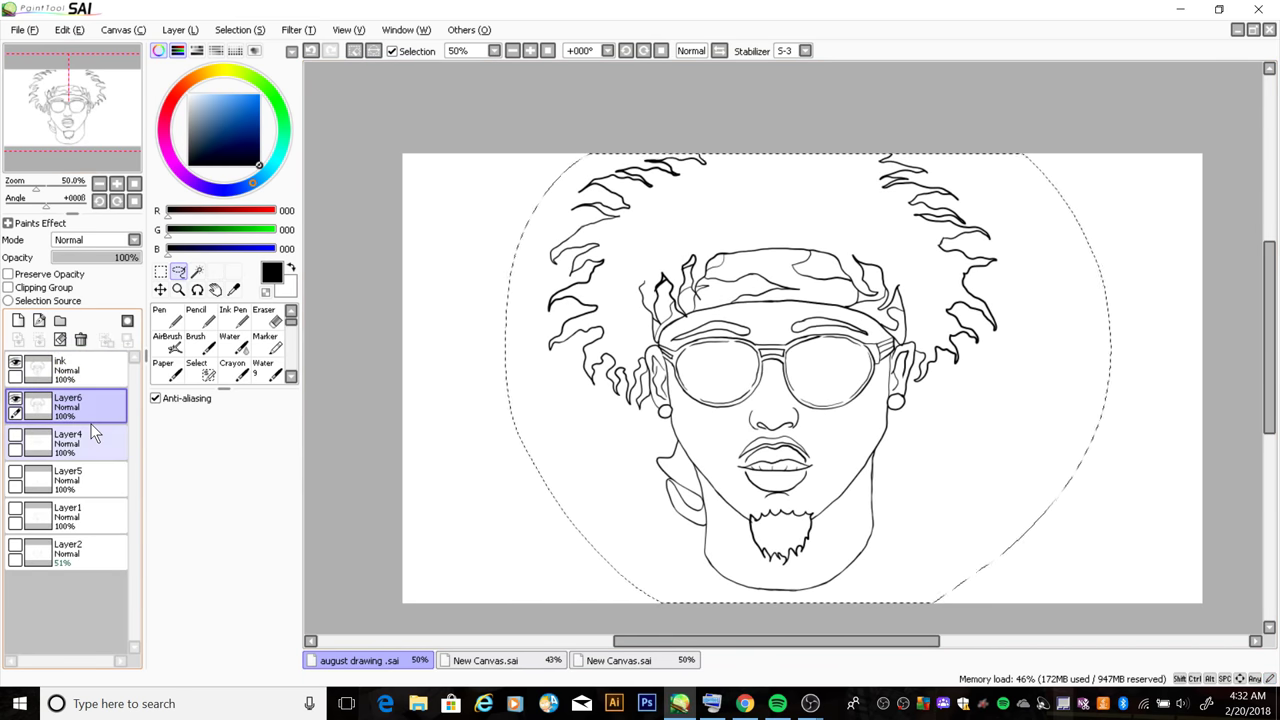
pyautogui.hotkey('ctrl', 'd')
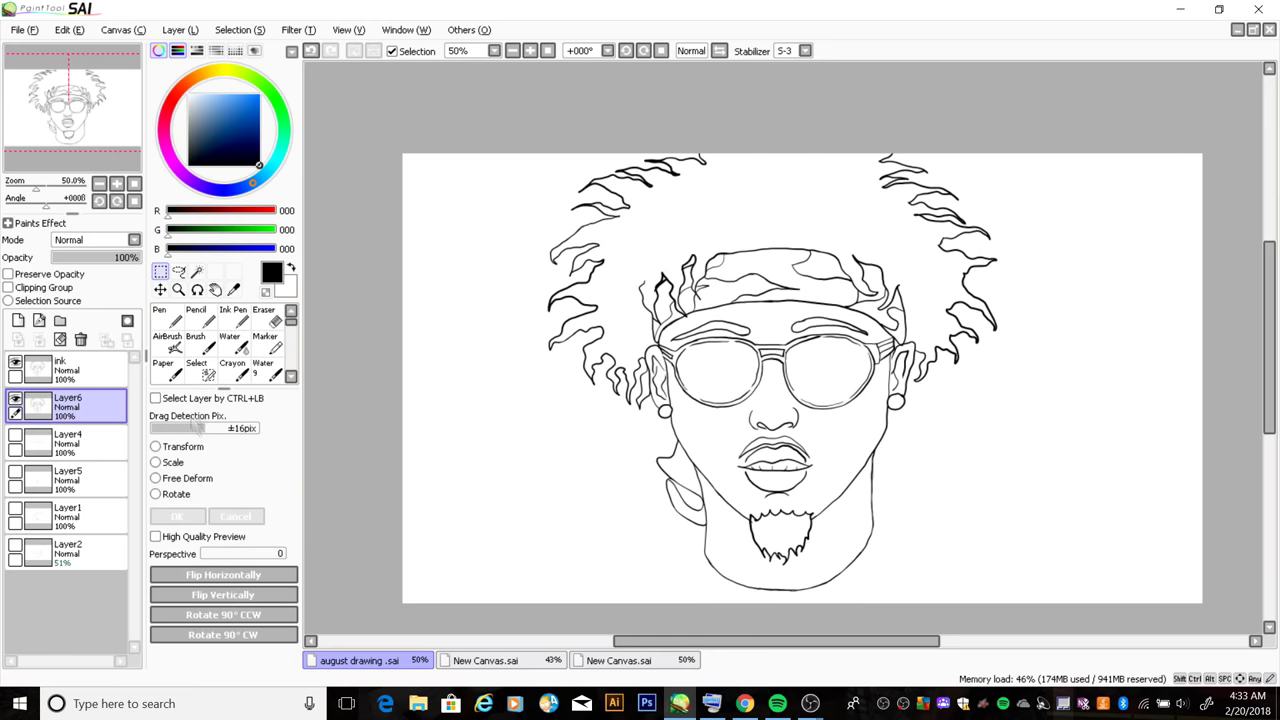
# Bucket-fill the hair solid near-black and show the faint shading sketch again
pyautogui.hotkey('ctrl', '+')
pyautogui.scroll(-1, 230, 350)
pyautogui.click(236, 370)
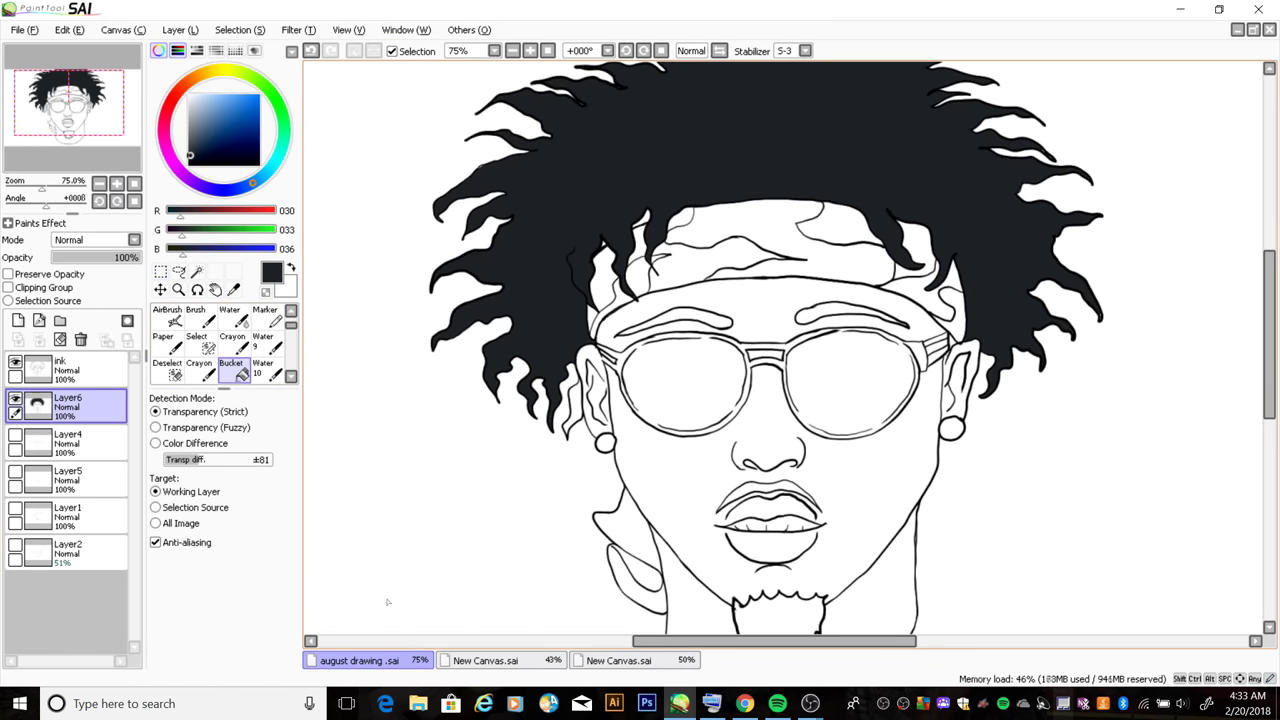
pyautogui.click(1050, 320)
pyautogui.moveTo(1271, 338); pyautogui.dragTo(1271, 362)
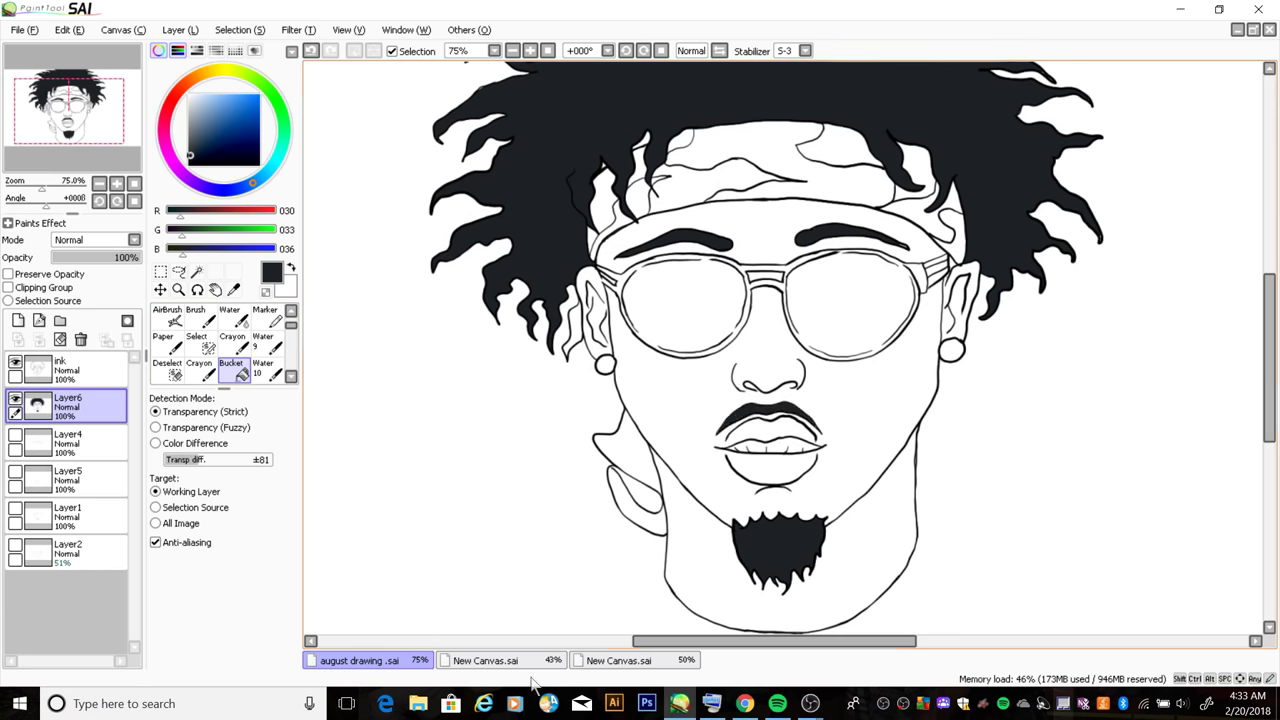
pyautogui.hotkey('ctrl', '-')
pyautogui.hotkey('ctrl', '-')
pyautogui.moveTo(30, 187); pyautogui.dragTo(40, 187)
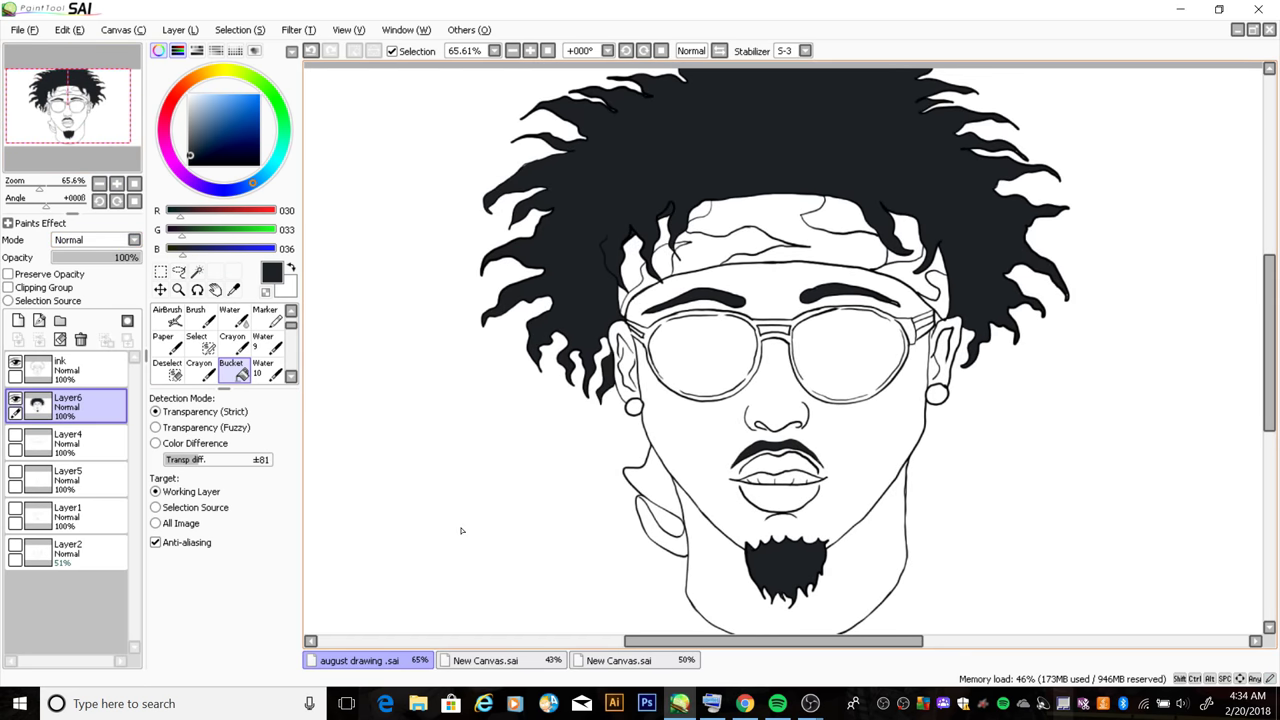
pyautogui.click(15, 472)
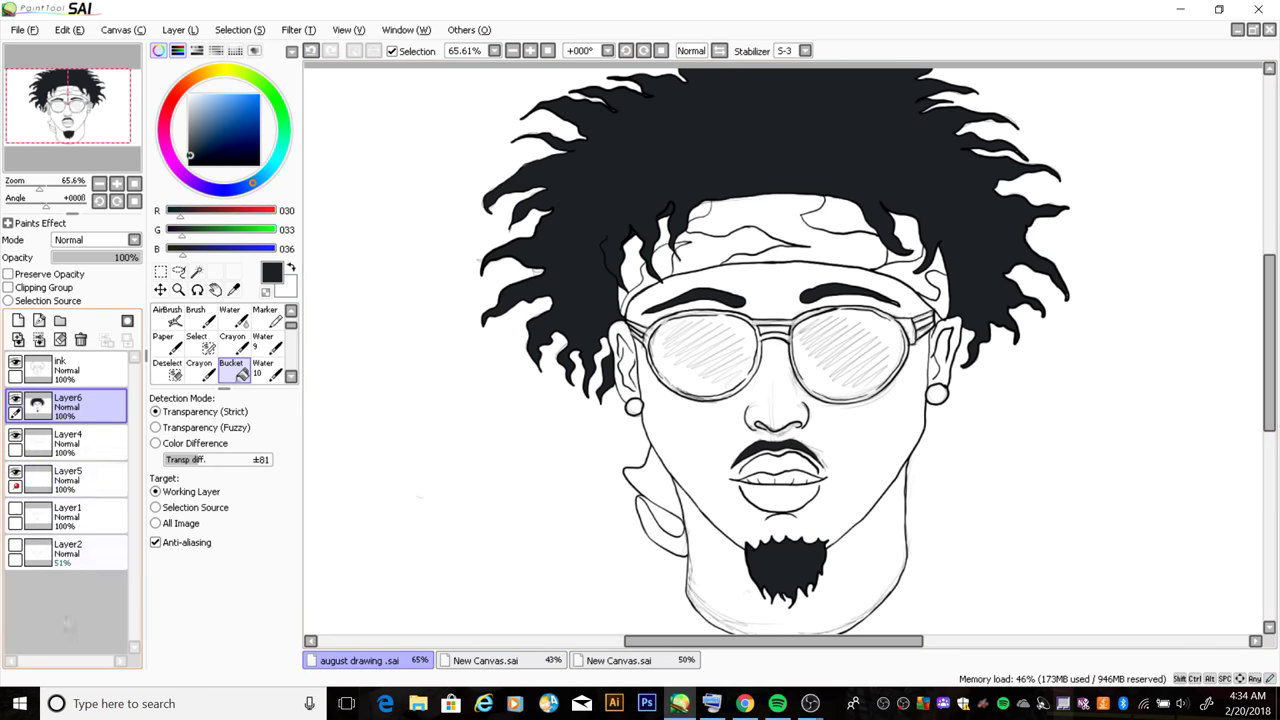
# Delete the black fill layer, show both sketch layers and return to black ink on the ink layer
pyautogui.click(81, 340)
pyautogui.click(15, 471)
pyautogui.click(15, 508)
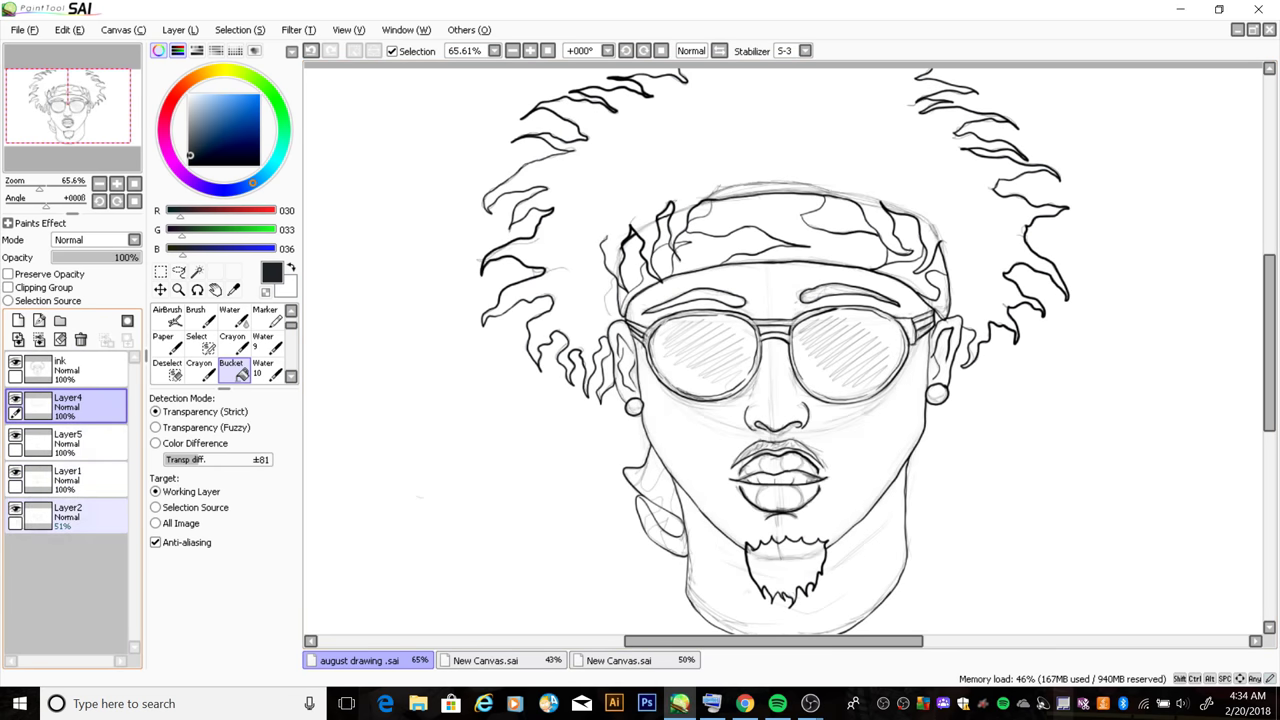
pyautogui.click(67, 368)
pyautogui.press('n')
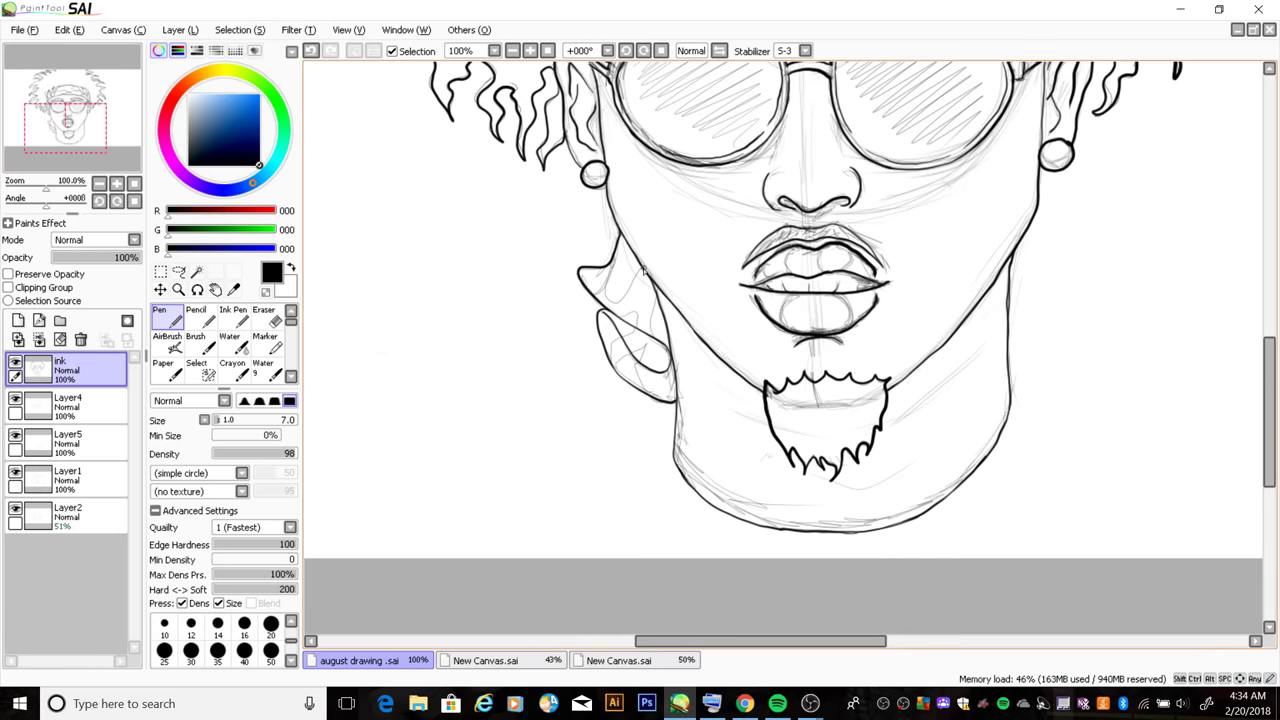
pyautogui.click(116, 183)
# Ink the inner-ear loop, top line, lobe bump and inner lines, then hide the sketch layers
pyautogui.moveTo(501, 185)
pyautogui.mouseDown()
pyautogui.moveTo(478, 226)
pyautogui.moveTo(428, 230)
pyautogui.moveTo(458, 140)
pyautogui.mouseUp()
pyautogui.moveTo(440, 182)
pyautogui.mouseDown()
pyautogui.moveTo(409, 204)
pyautogui.moveTo(432, 244)
pyautogui.mouseUp()
pyautogui.moveTo(452, 290); pyautogui.dragTo(494, 296)
pyautogui.moveTo(530, 243)
pyautogui.mouseDown()
pyautogui.moveTo(520, 334)
pyautogui.moveTo(438, 372)
pyautogui.mouseUp()
pyautogui.moveTo(510, 340)
pyautogui.mouseDown()
pyautogui.moveTo(446, 400)
pyautogui.moveTo(540, 454)
pyautogui.mouseUp()
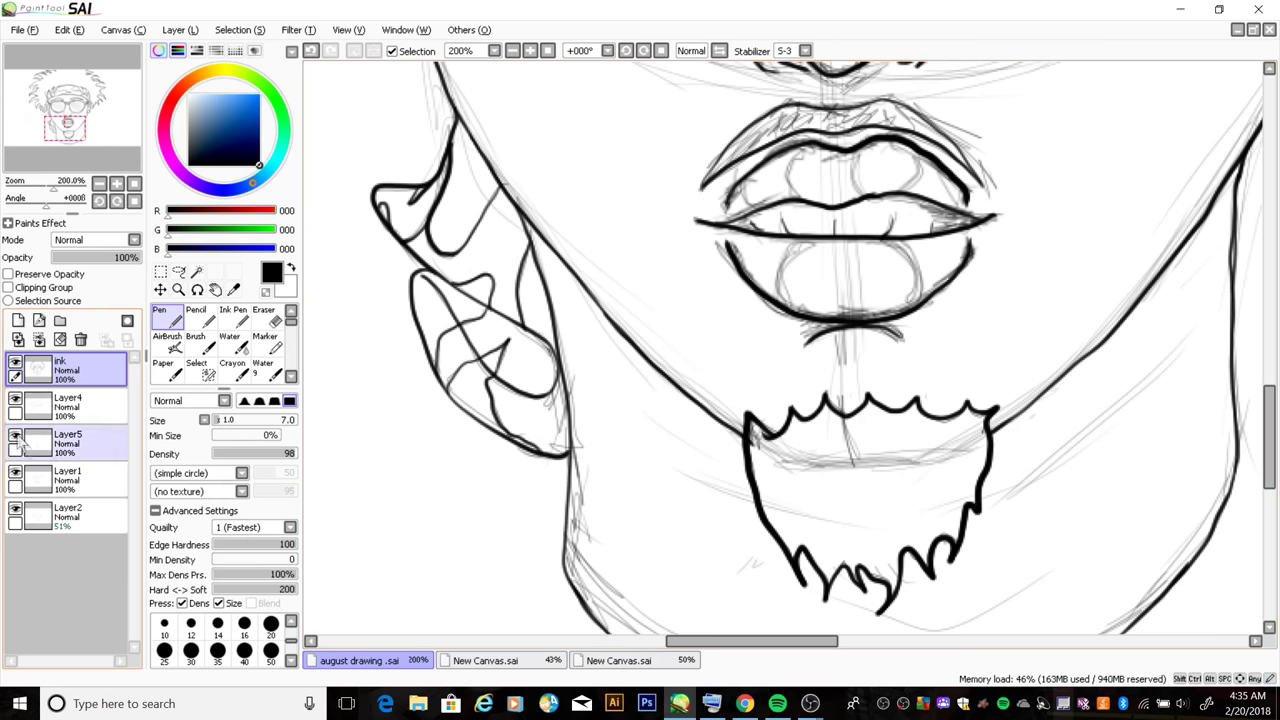
pyautogui.moveTo(15, 398); pyautogui.dragTo(15, 508)
pyautogui.hotkey('ctrl', '-')
# Lasso the whole head, paste the ink lines onto a new layer, pick the Bucket and deselect
pyautogui.click(178, 271)
pyautogui.moveTo(640, 600); pyautogui.dragTo(1070, 600)
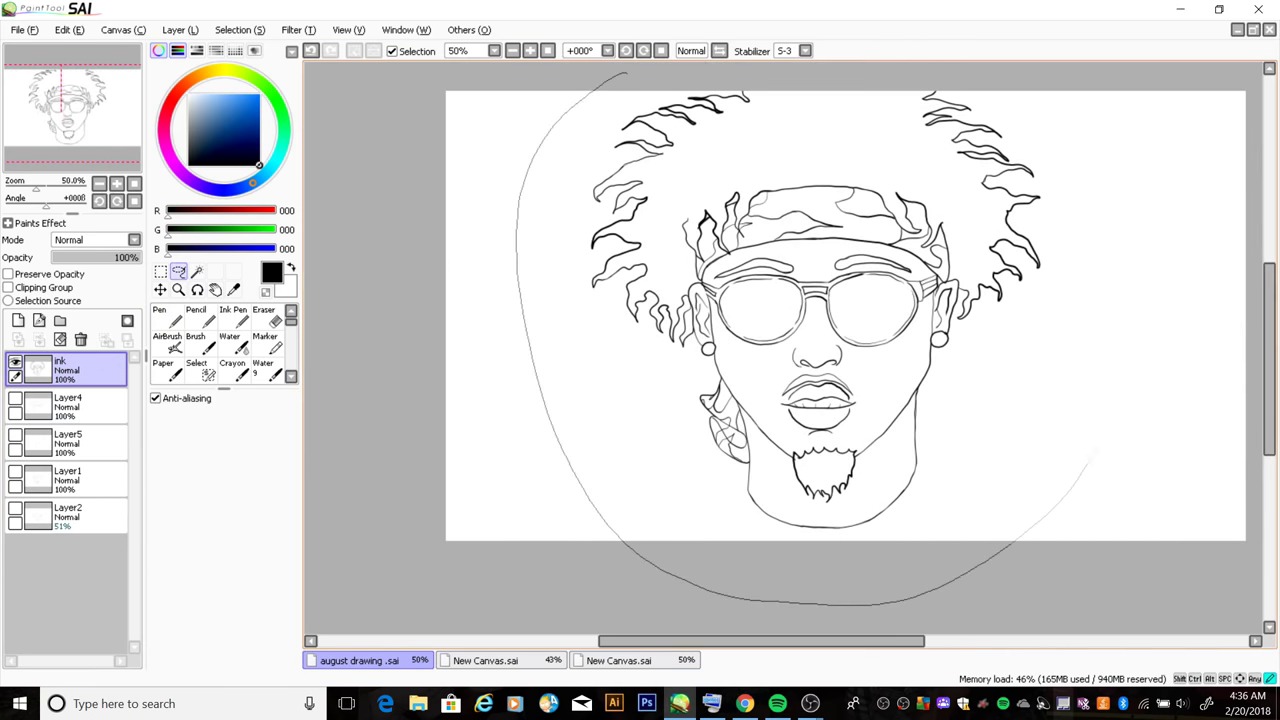
pyautogui.hotkey('ctrl', 'v')
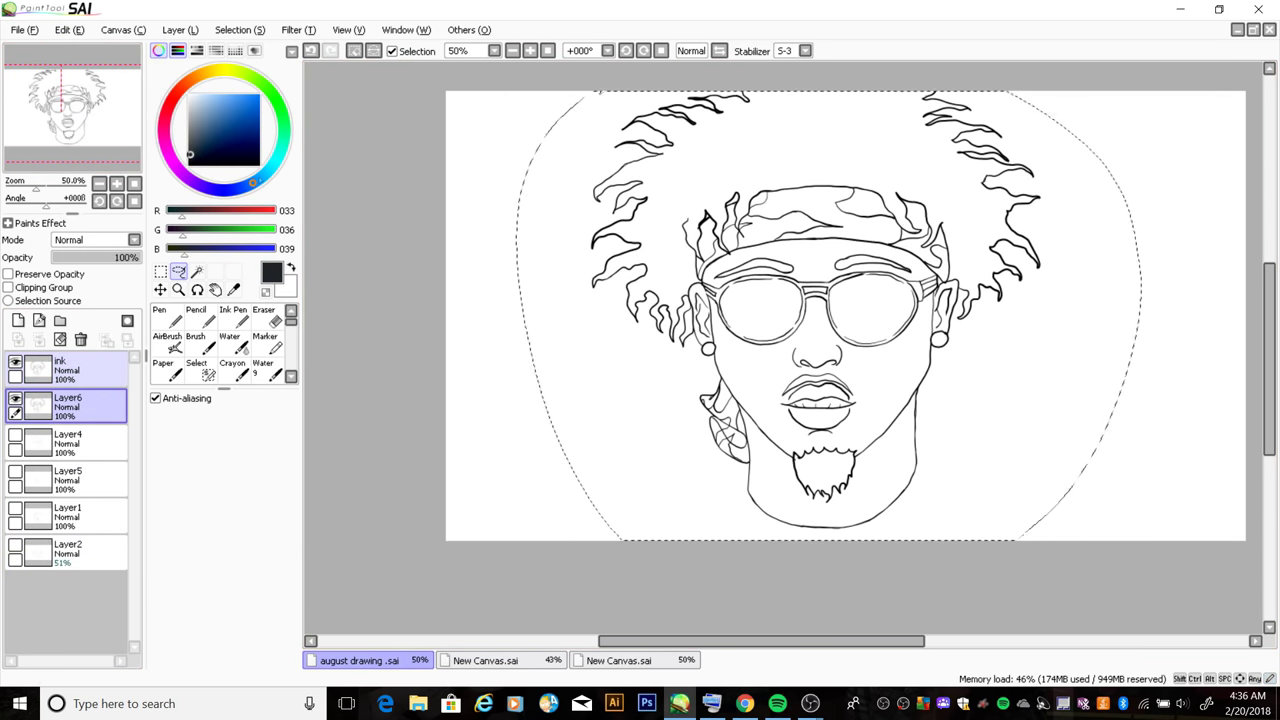
pyautogui.scroll(-1, 220, 350)
pyautogui.click(240, 370)
pyautogui.hotkey('ctrl', 'd')
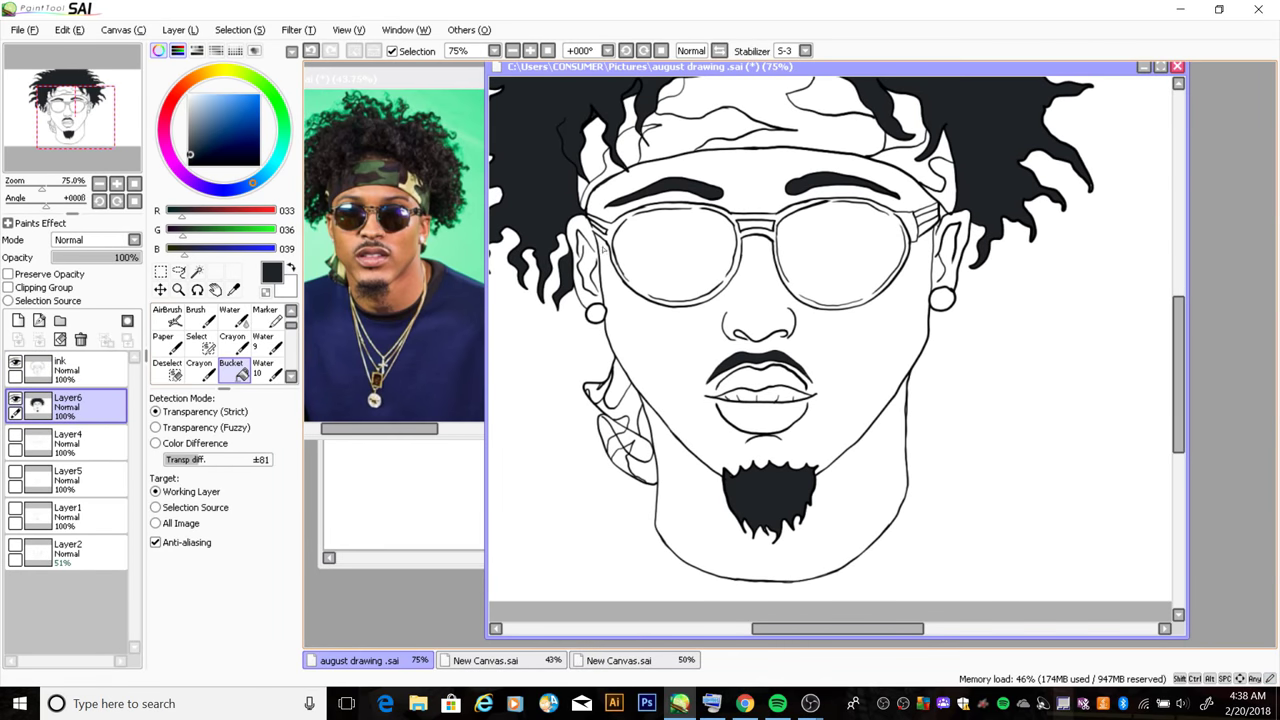
# Sample camo green from the reference photo and fill the headband's green patches, including the gap by the ear
pyautogui.click(233, 289)
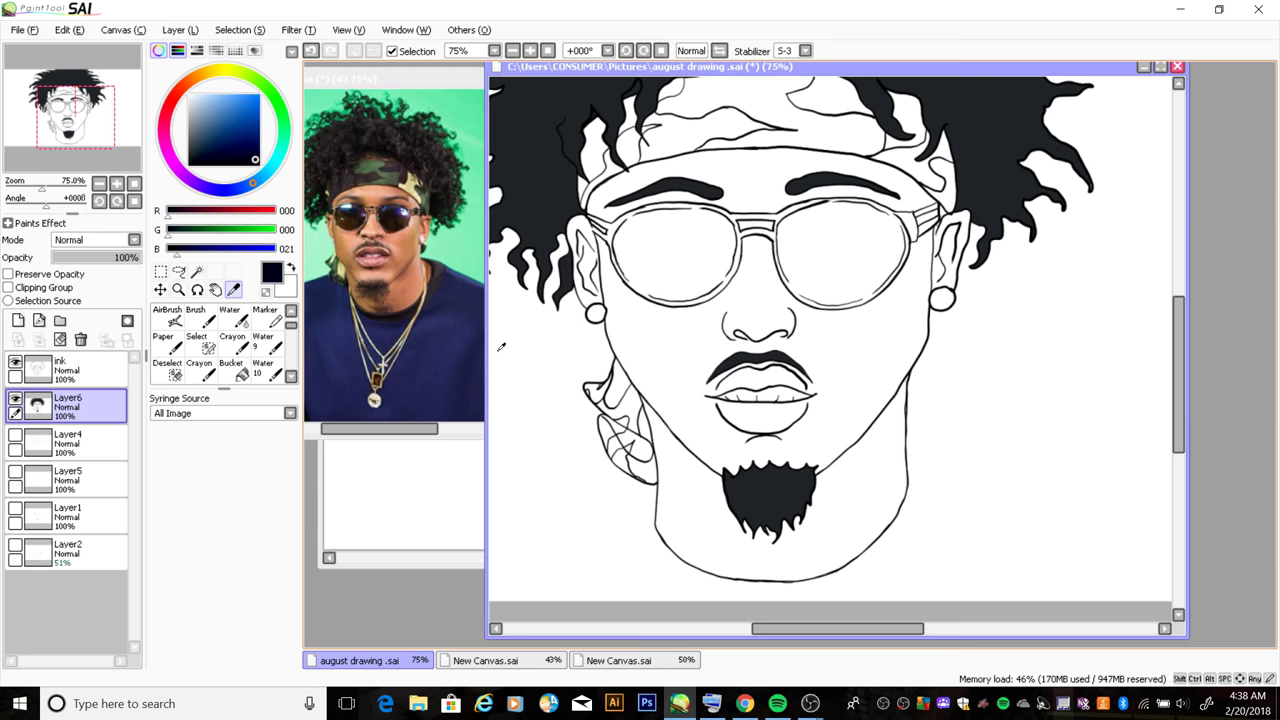
pyautogui.click(520, 130)
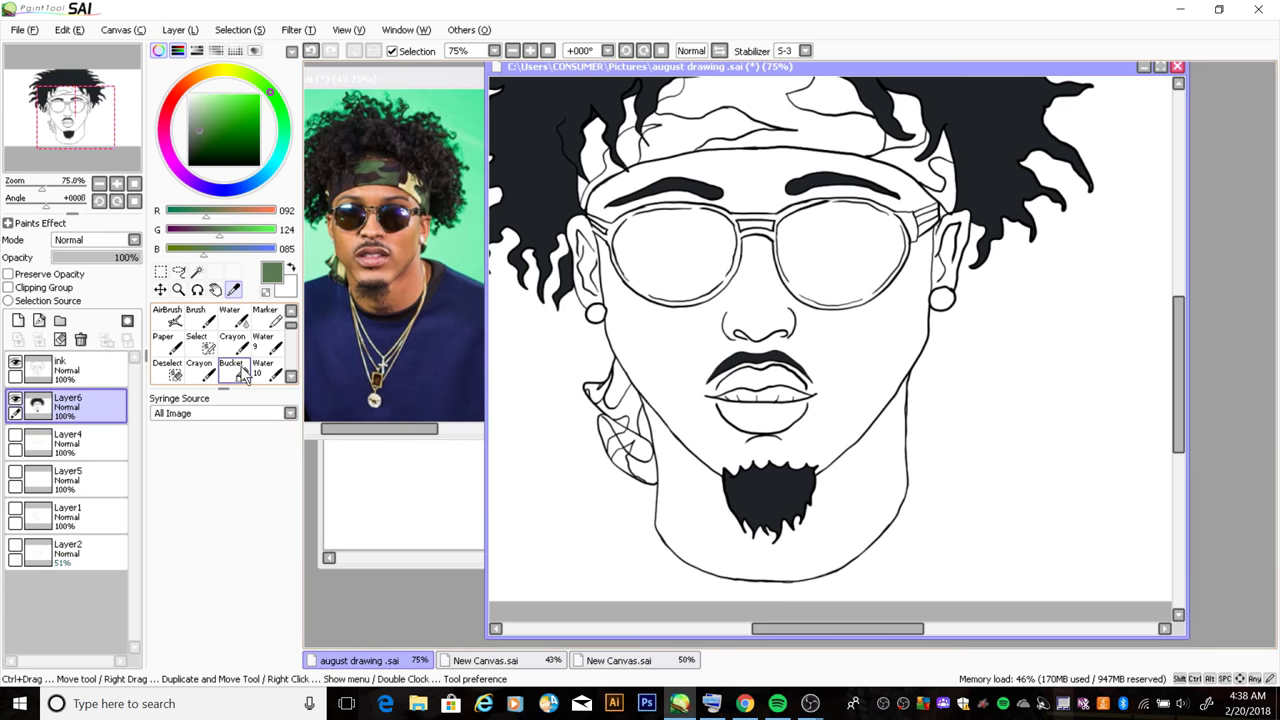
pyautogui.click(239, 370)
pyautogui.click(790, 140)
pyautogui.click(947, 199)
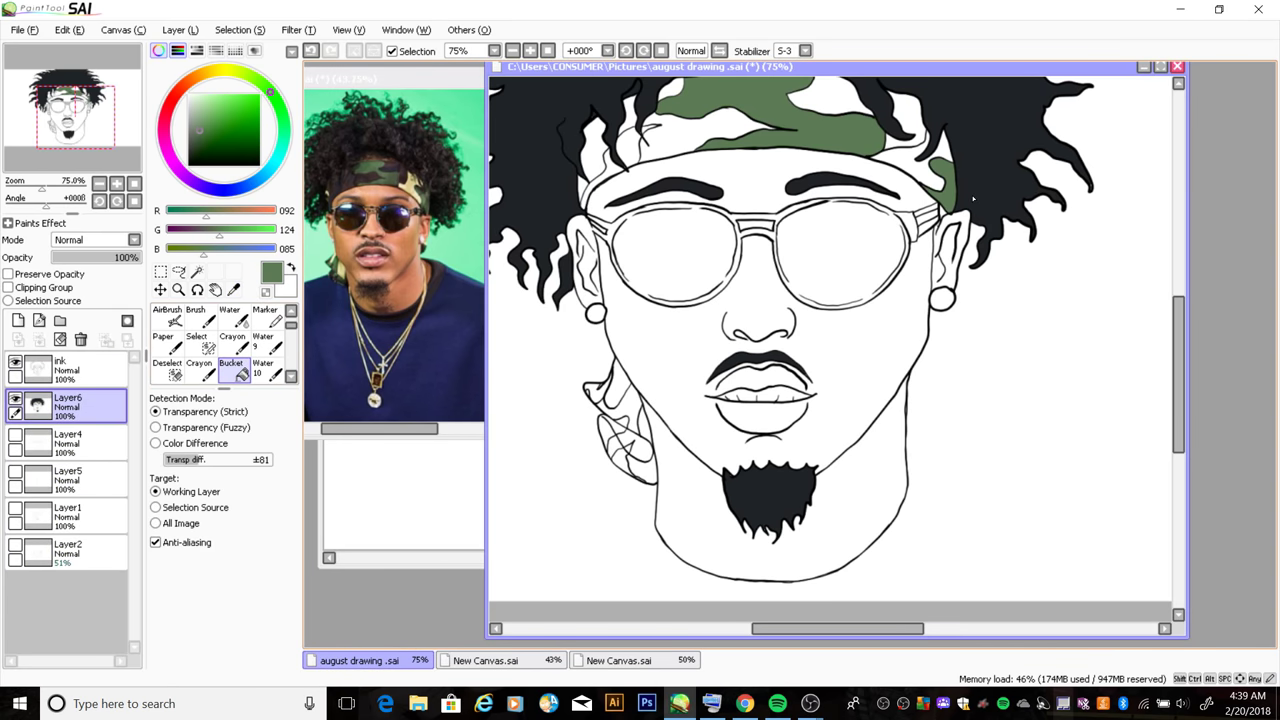
# Fill headband patches with tan and with maroon sampled from the reference headband
pyautogui.click(400, 250)
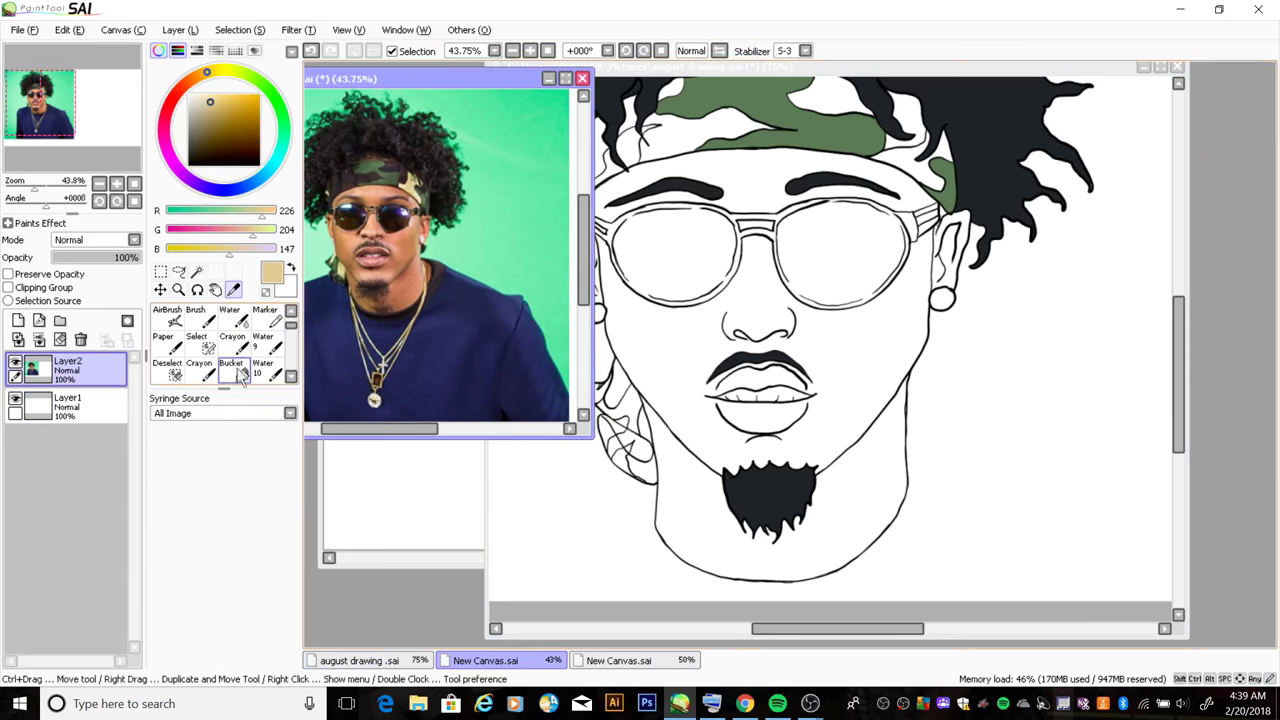
pyautogui.click(905, 160)
pyautogui.click(485, 660)
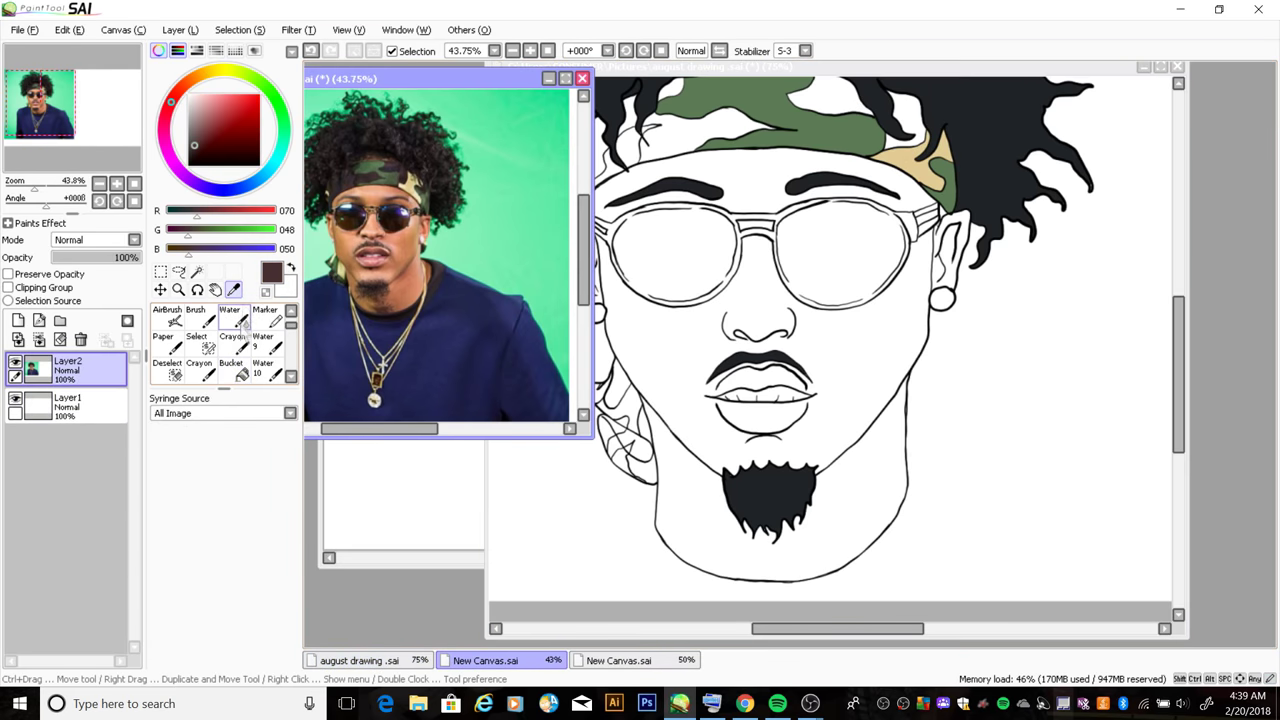
pyautogui.click(835, 110)
pyautogui.click(905, 120)
pyautogui.click(705, 135)
pyautogui.click(672, 89)
pyautogui.click(595, 150)
pyautogui.click(628, 115)
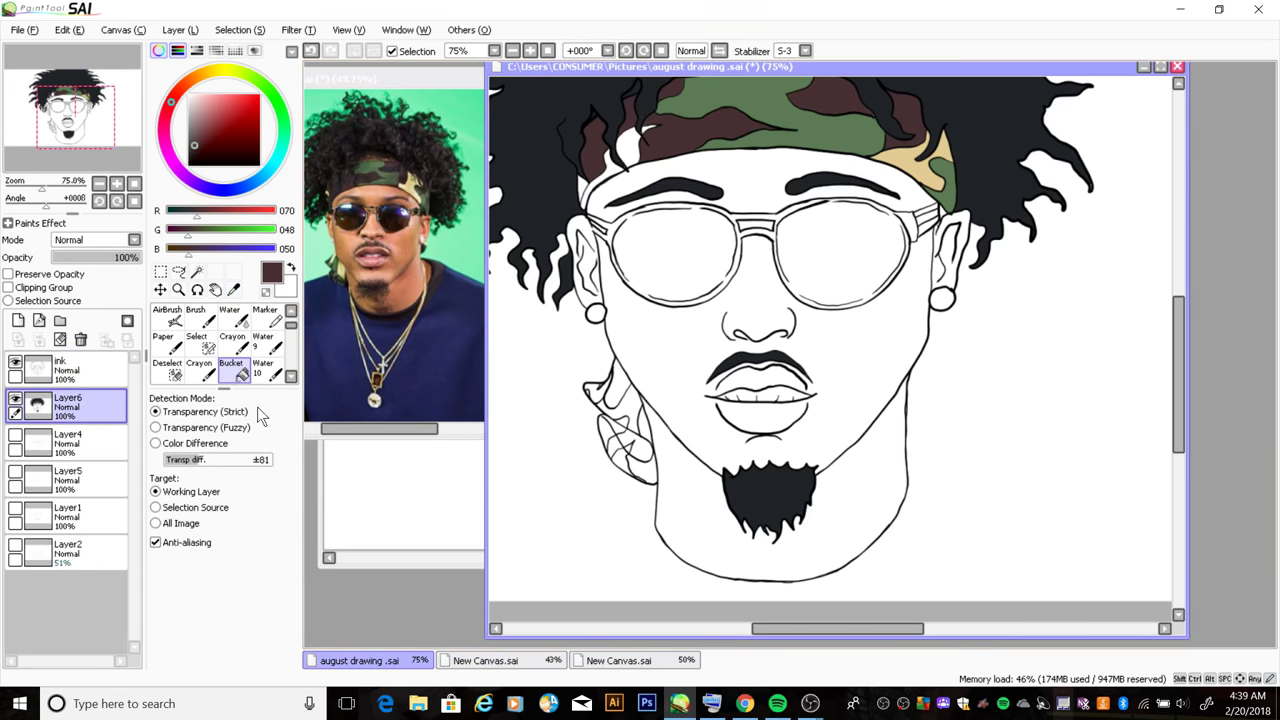
# Fill the navy headband patches, including the one by the ear, with dark navy from the reference
pyautogui.keyDown('alt'); pyautogui.click(920, 160); pyautogui.keyUp('alt')
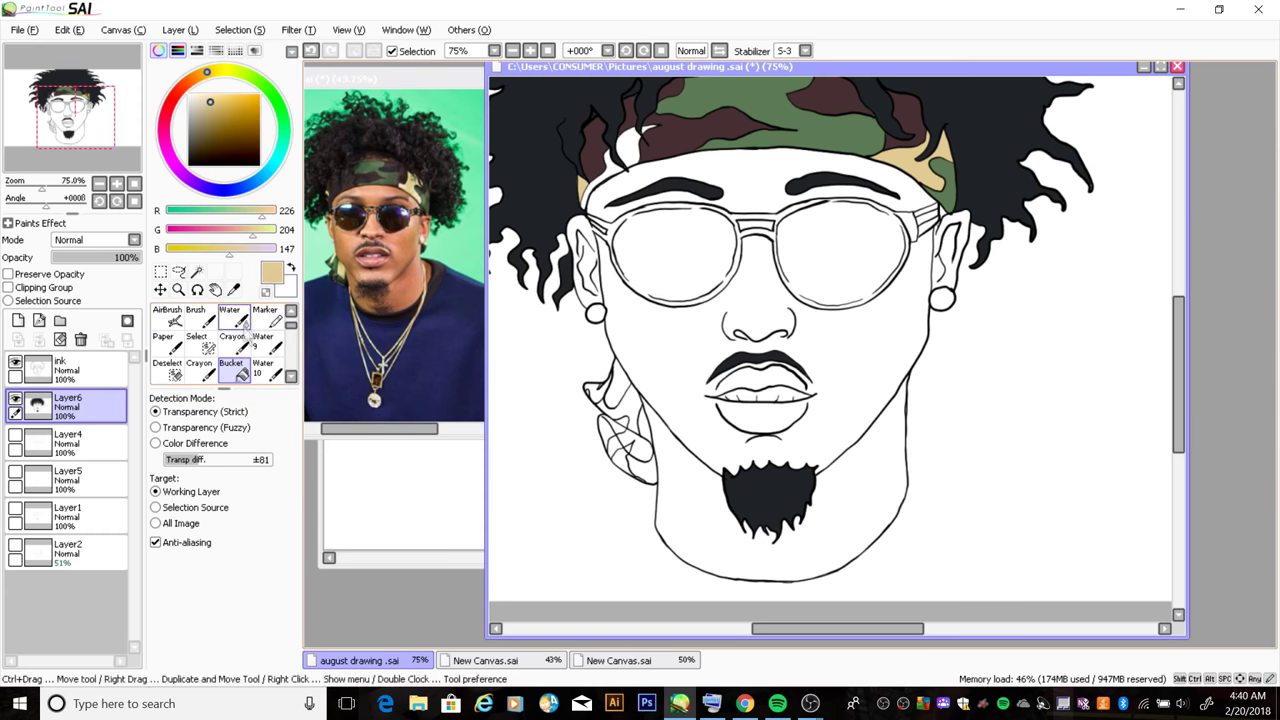
pyautogui.click(485, 660)
pyautogui.click(360, 660)
pyautogui.keyDown('alt'); pyautogui.click(430, 170); pyautogui.keyUp('alt')
pyautogui.click(626, 145)
pyautogui.click(608, 176)
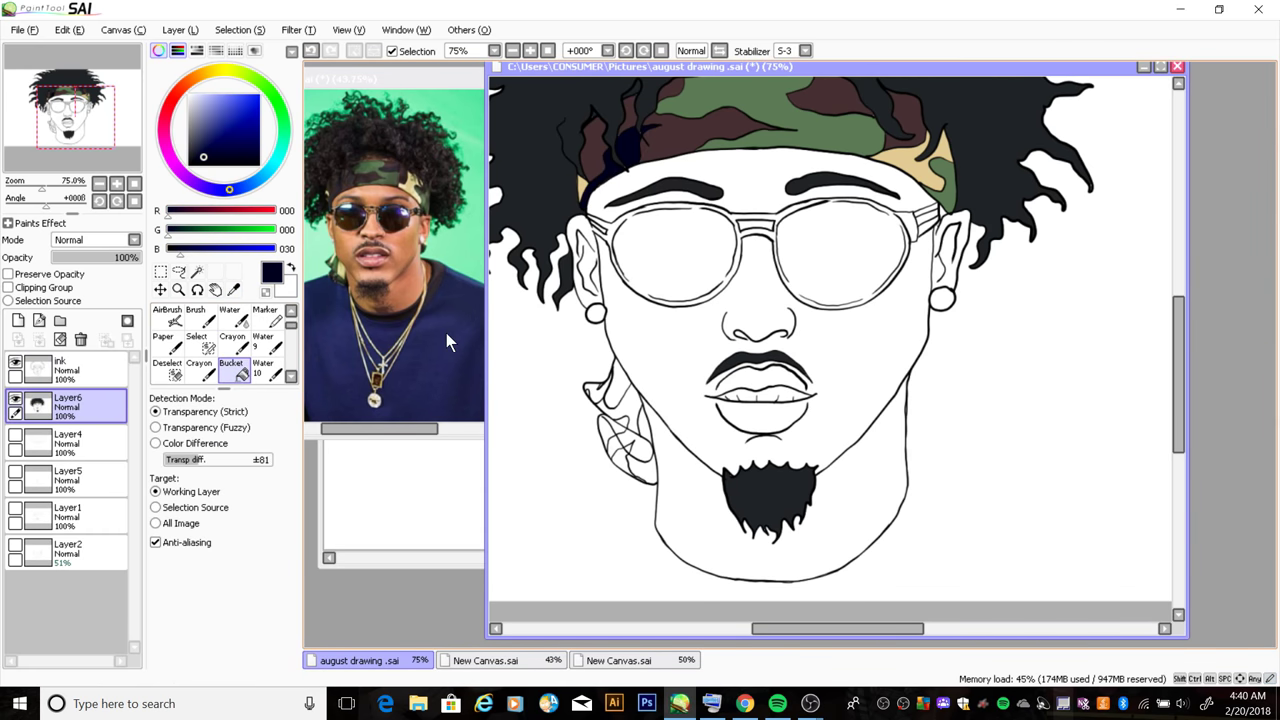
pyautogui.click(645, 425)
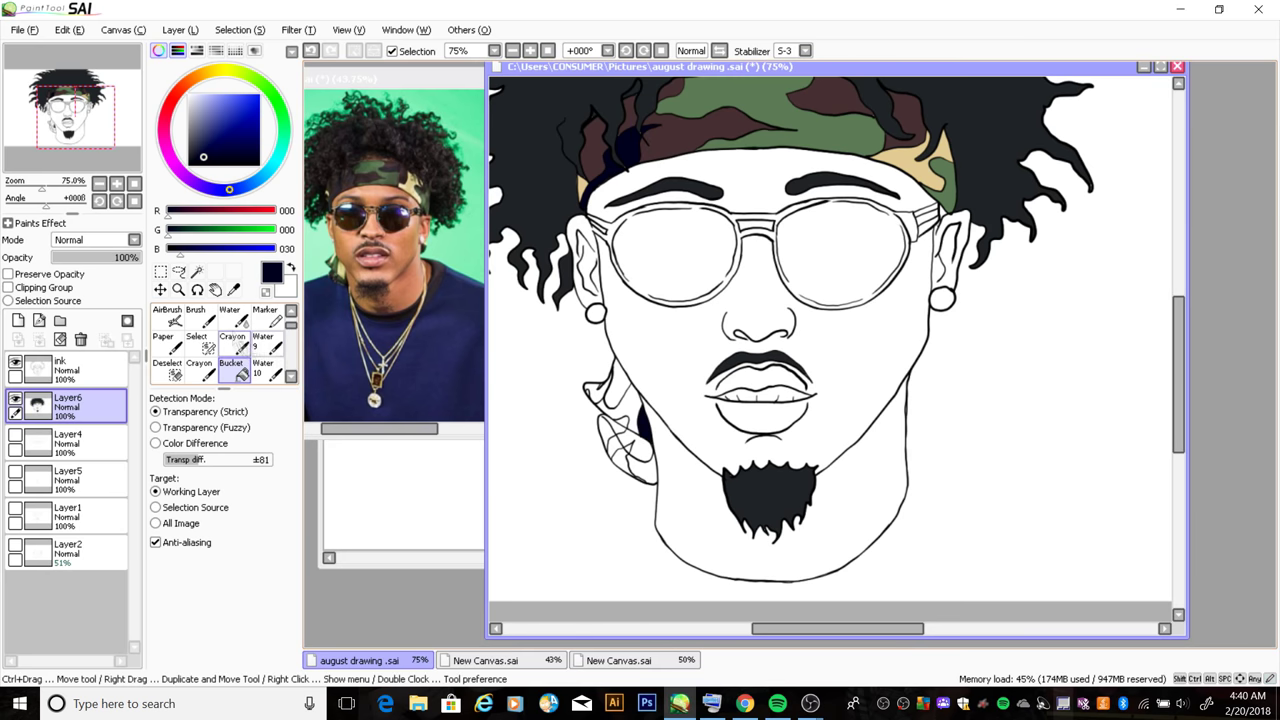
pyautogui.keyDown('alt'); pyautogui.click(700, 105); pyautogui.keyUp('alt')
pyautogui.click(242, 375)
# Fill the headband tail beside the neck with camo green and small dark brown patches
pyautogui.click(632, 408)
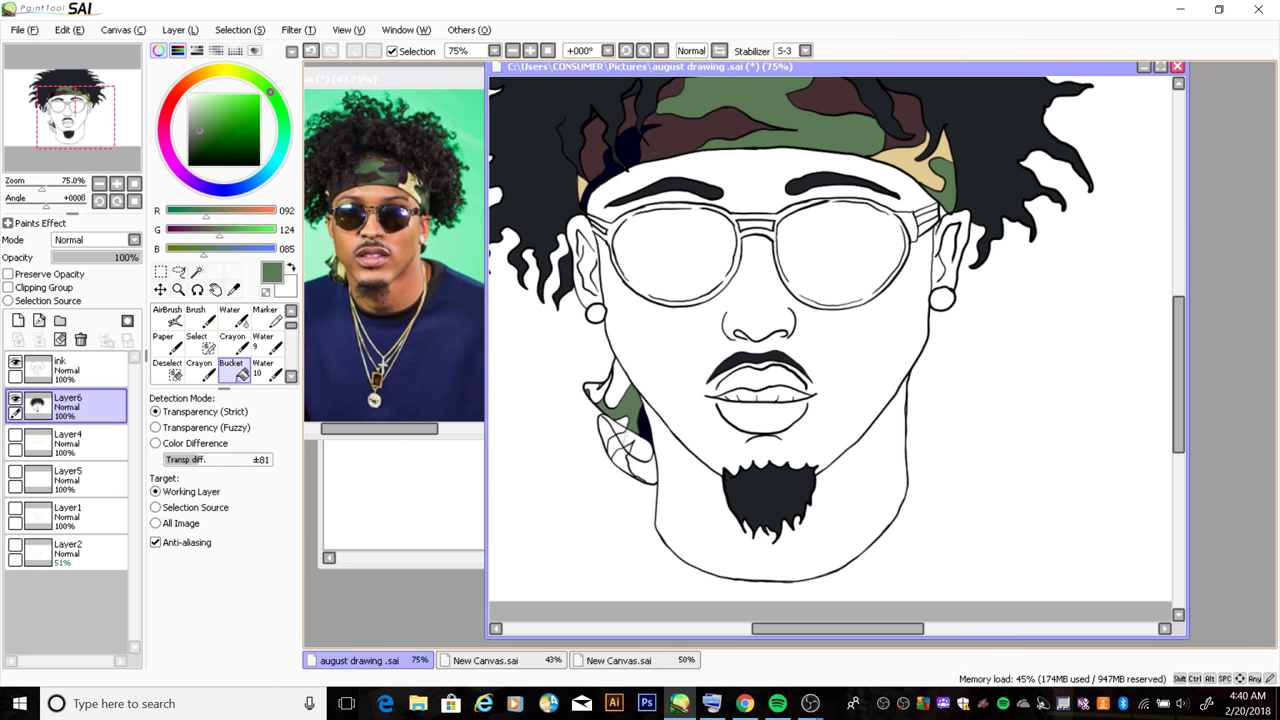
pyautogui.click(645, 468)
pyautogui.click(619, 390)
pyautogui.keyDown('alt'); pyautogui.click(615, 140); pyautogui.keyUp('alt')
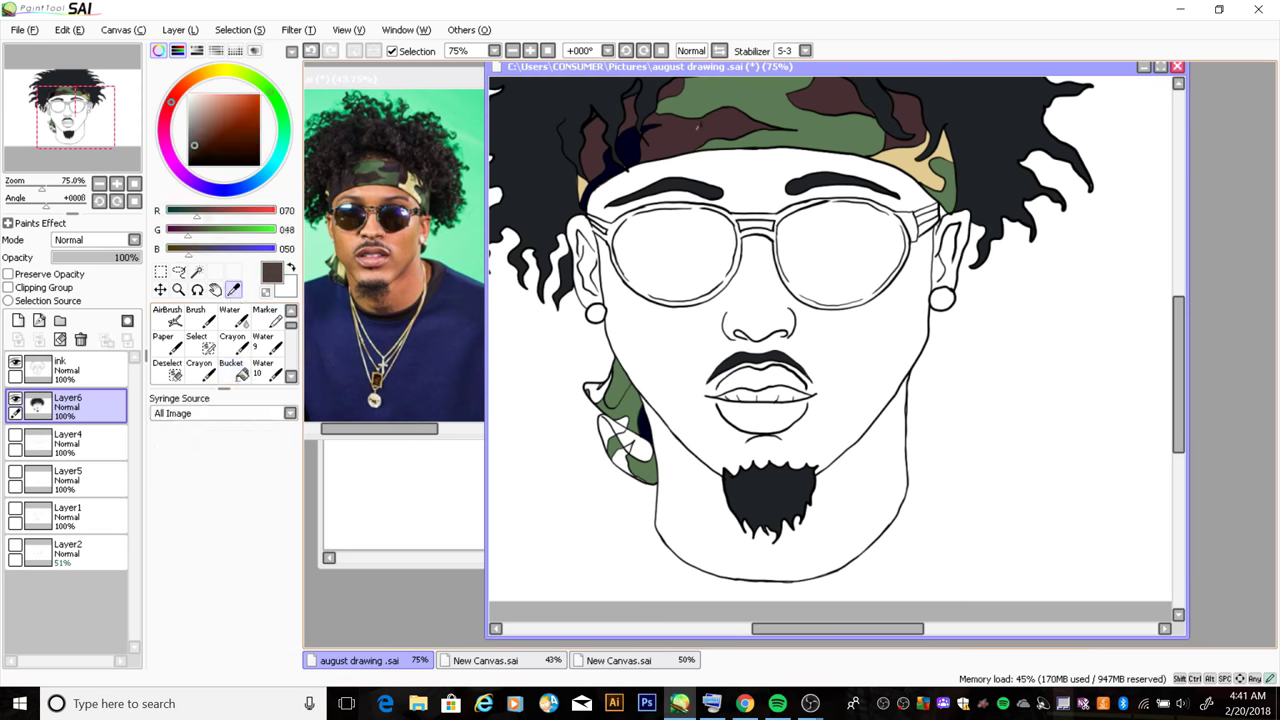
pyautogui.click(612, 432)
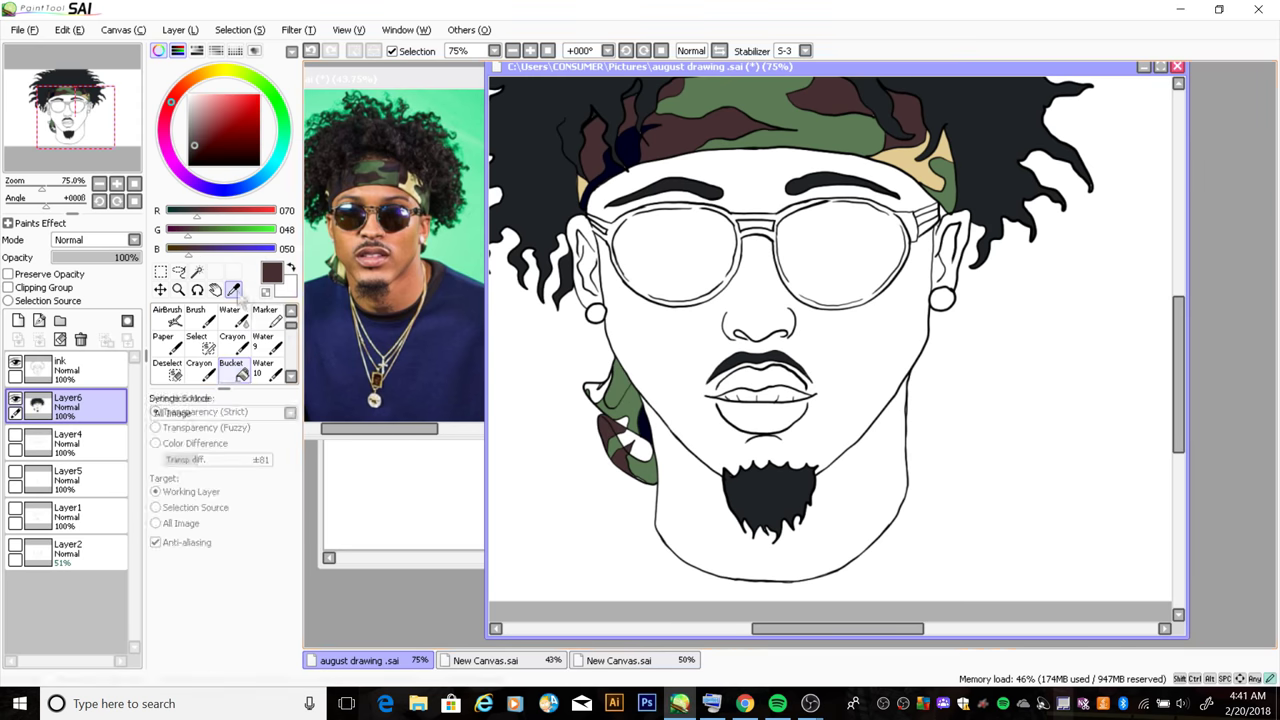
pyautogui.keyDown('alt'); pyautogui.click(627, 395); pyautogui.keyUp('alt')
pyautogui.click(622, 450)
pyautogui.keyDown('alt'); pyautogui.click(610, 430); pyautogui.keyUp('alt')
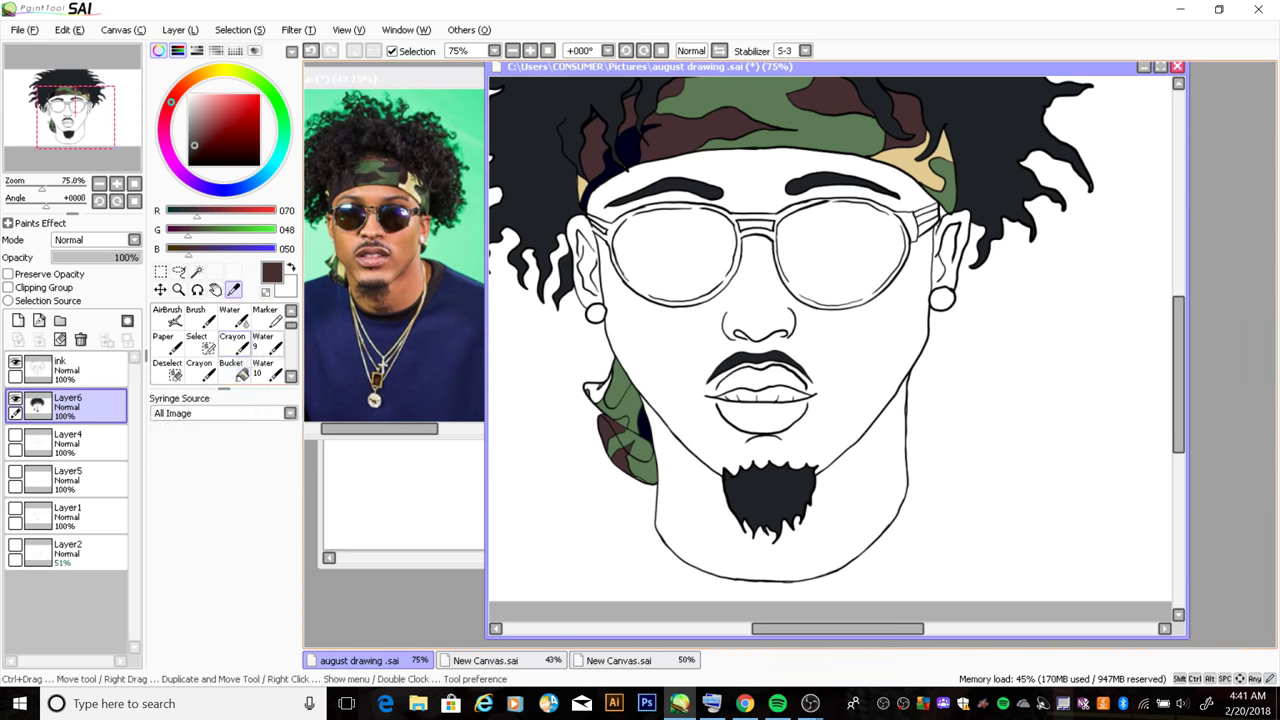
pyautogui.click(592, 388)
# Add tan patches to the tail, undoing the tan fills that spilled over the hair
pyautogui.keyDown('alt'); pyautogui.click(906, 155); pyautogui.keyUp('alt')
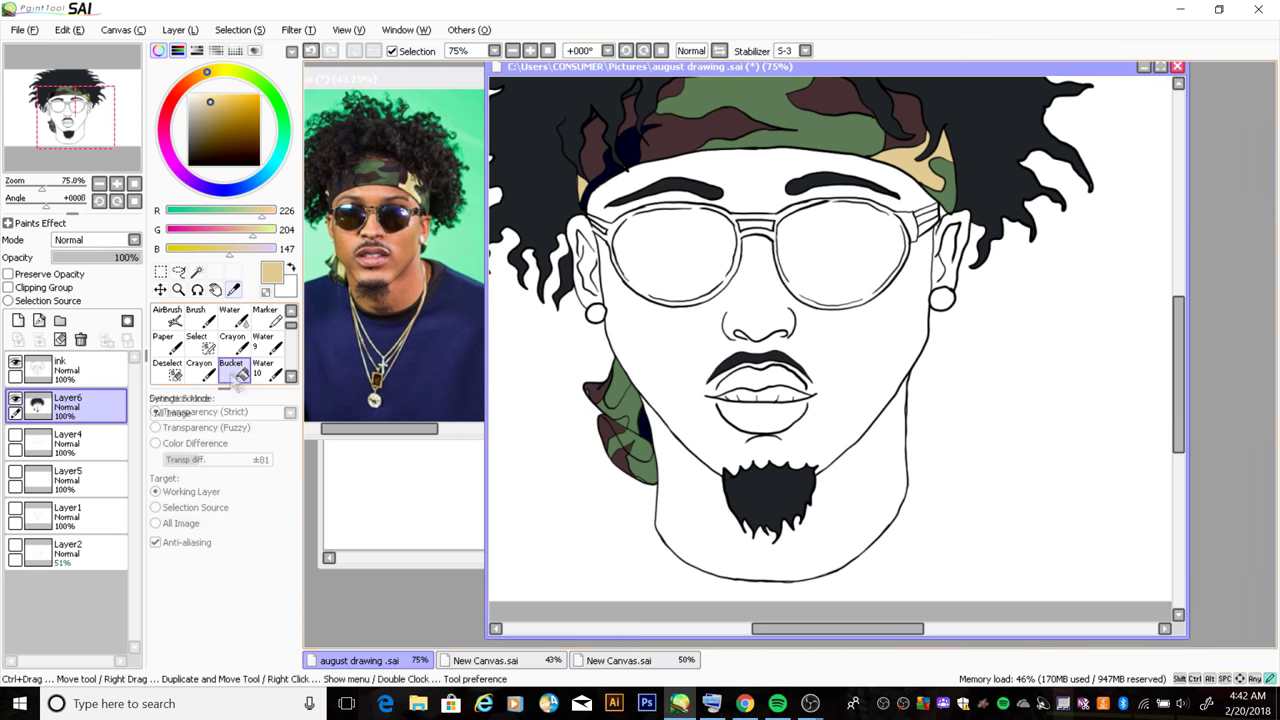
pyautogui.click(940, 112)
pyautogui.hotkey('ctrl', 'z')
pyautogui.click(520, 200)
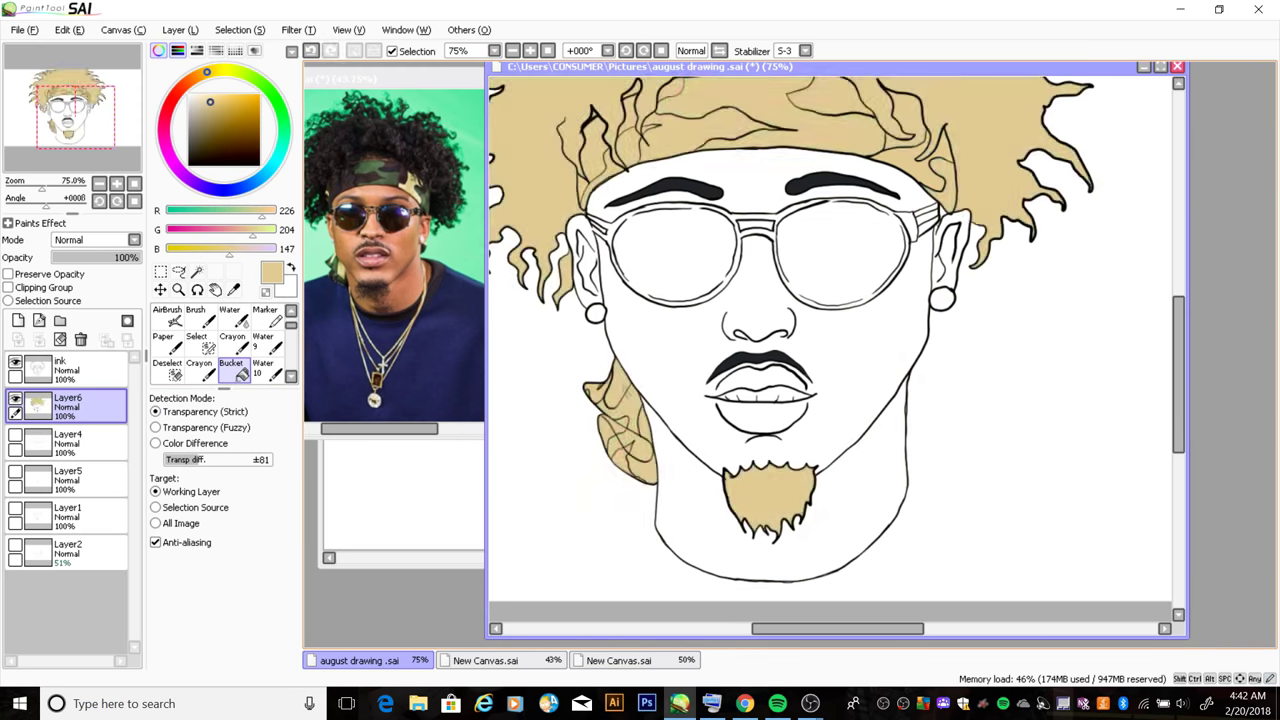
pyautogui.hotkey('ctrl', 'z')
pyautogui.click(197, 342)
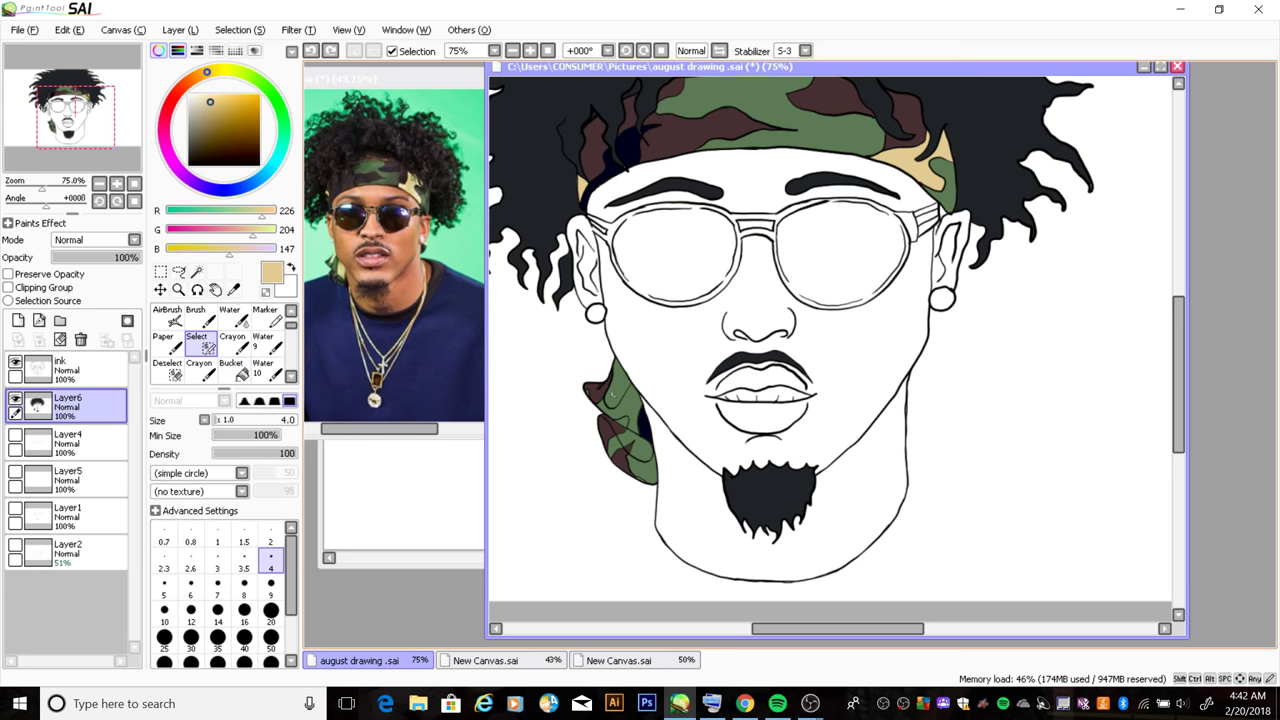
pyautogui.press('g')
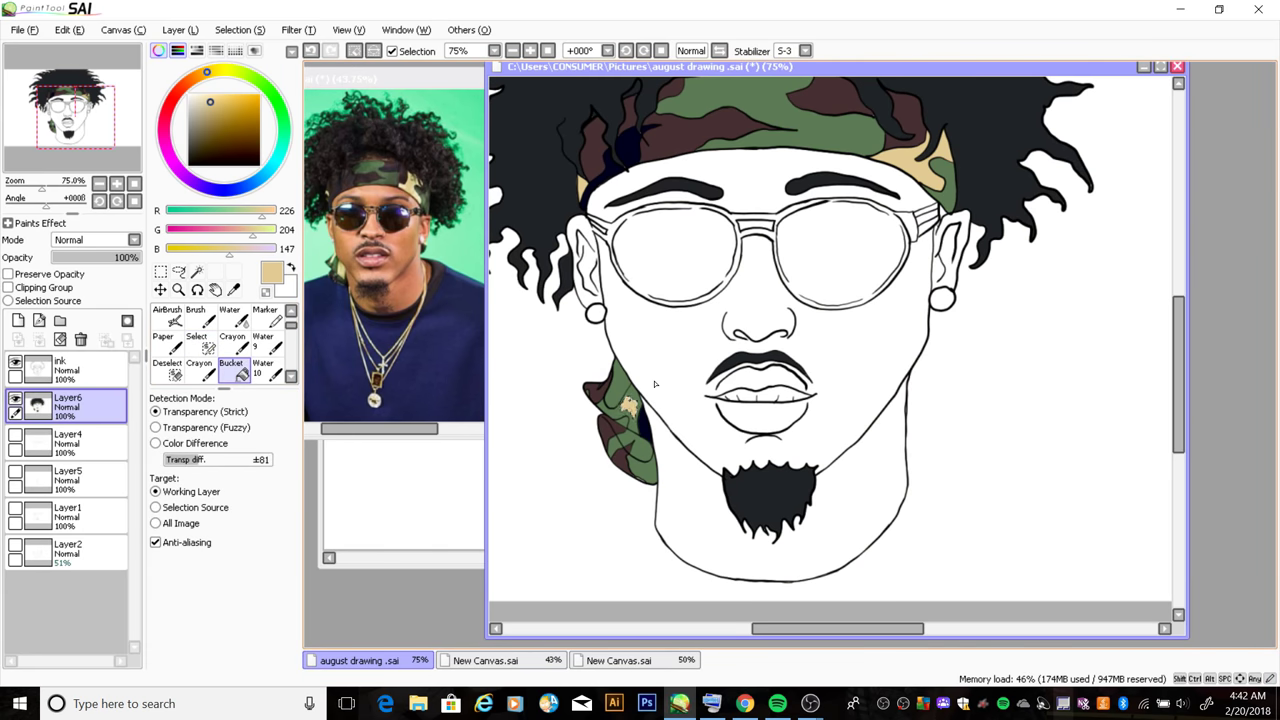
pyautogui.hotkey('ctrl', 'z')
pyautogui.click(622, 430)
pyautogui.hotkey('ctrl', 'z')
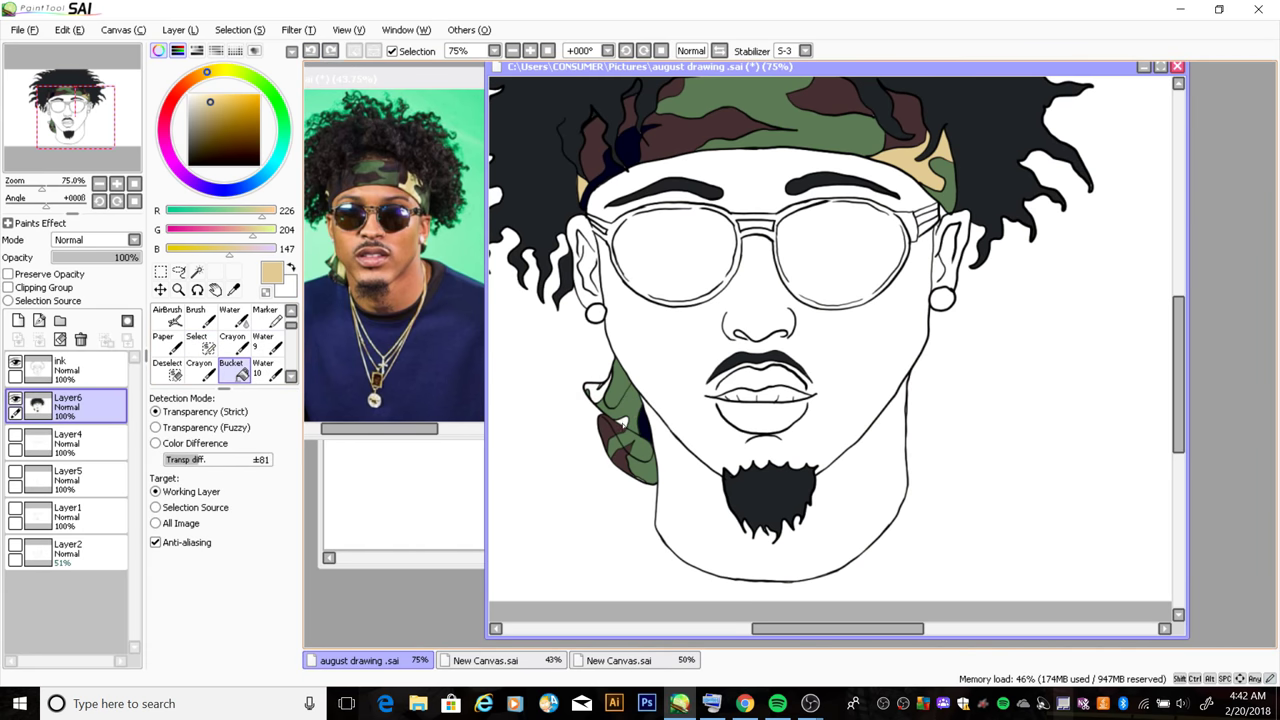
pyautogui.hotkey('ctrl', 'y')
pyautogui.hotkey('ctrl', 'z')
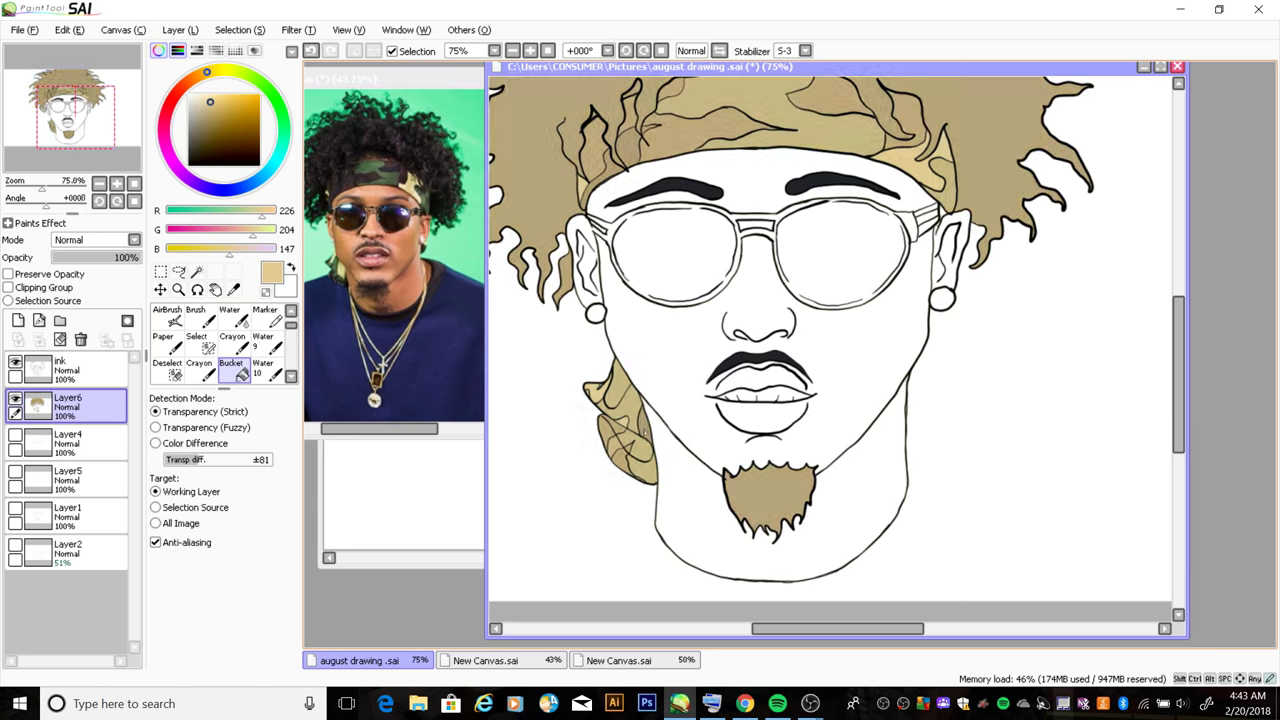
pyautogui.hotkey('ctrl', 'y')
# Sample the near-black hair colour and zoom back in on the face
pyautogui.press('-')
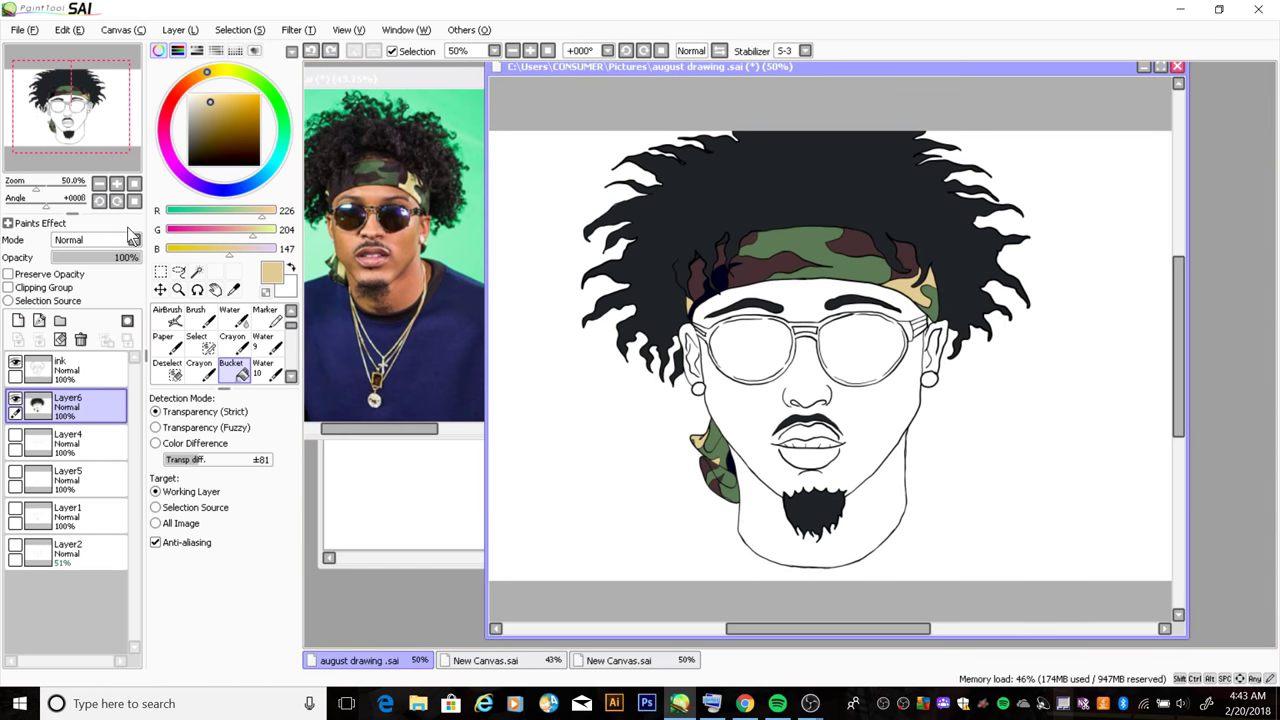
pyautogui.keyDown('alt'); pyautogui.click(930, 322); pyautogui.keyUp('alt')
pyautogui.press('+')
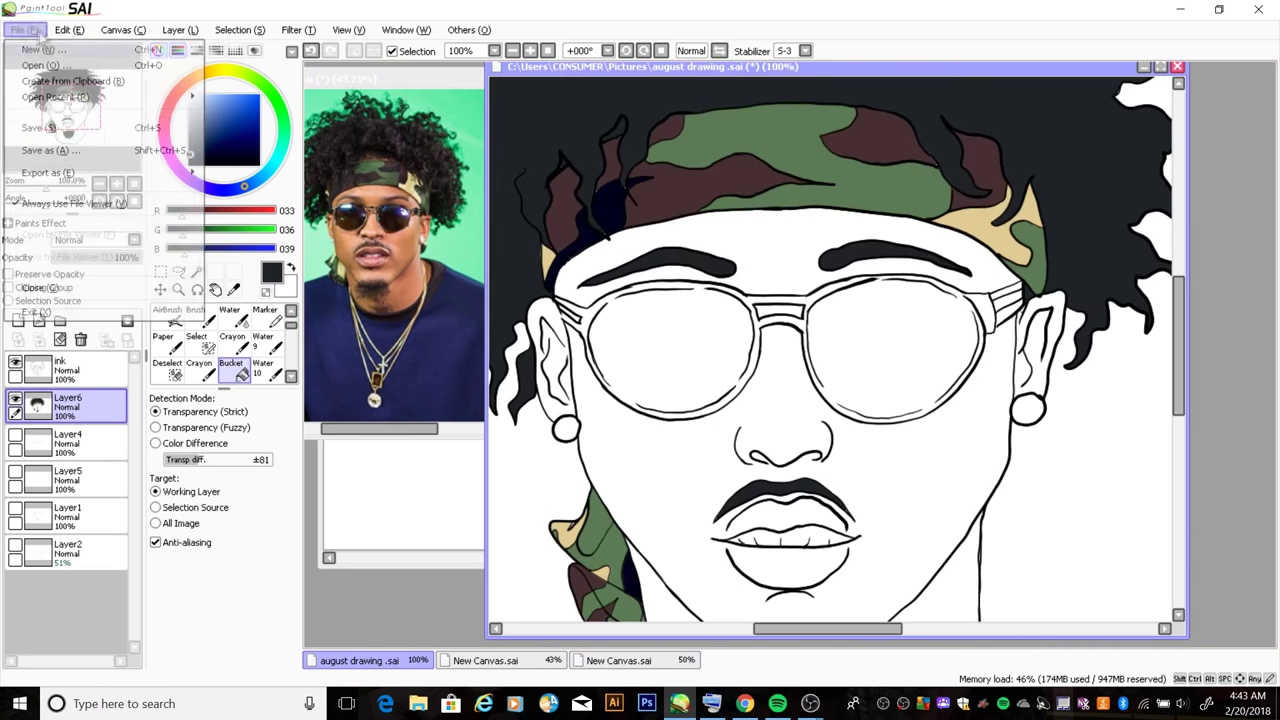
# Fill the face with skin tone sampled from the reference, undoing the spill onto the lenses
pyautogui.keyDown('alt'); pyautogui.click(372, 276); pyautogui.keyUp('alt')
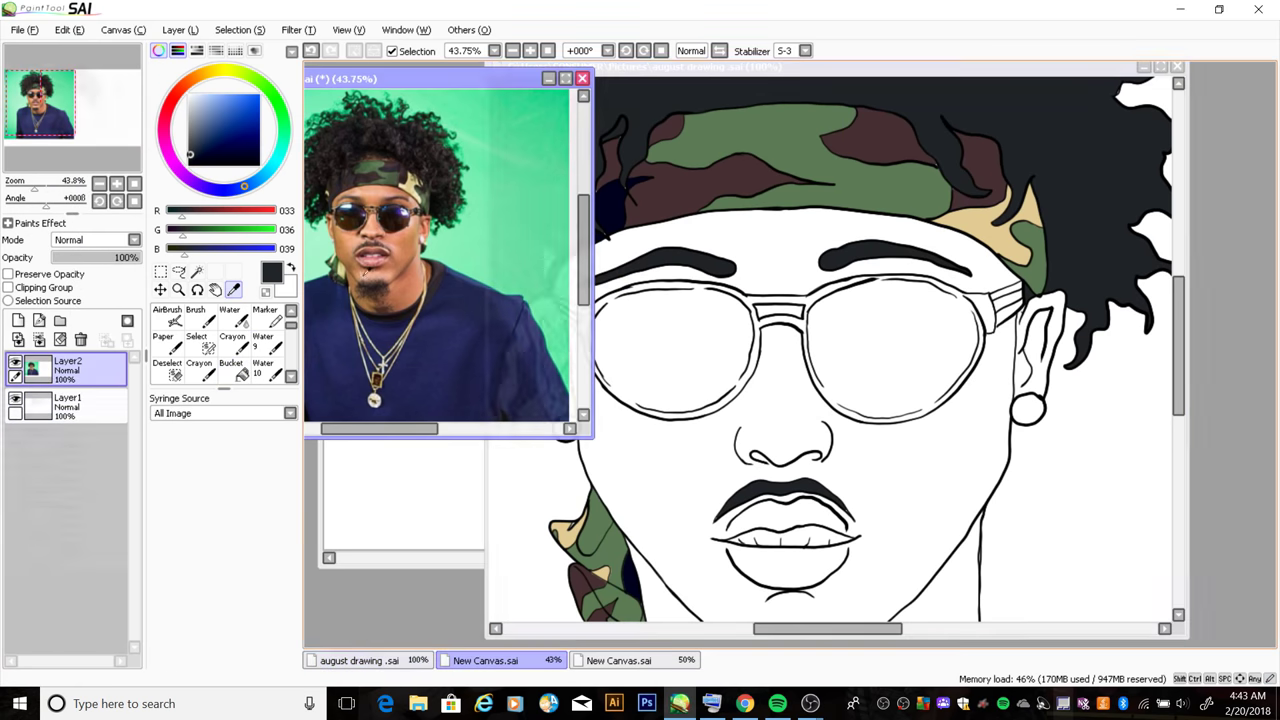
pyautogui.click(231, 370)
pyautogui.click(359, 660)
pyautogui.click(700, 470)
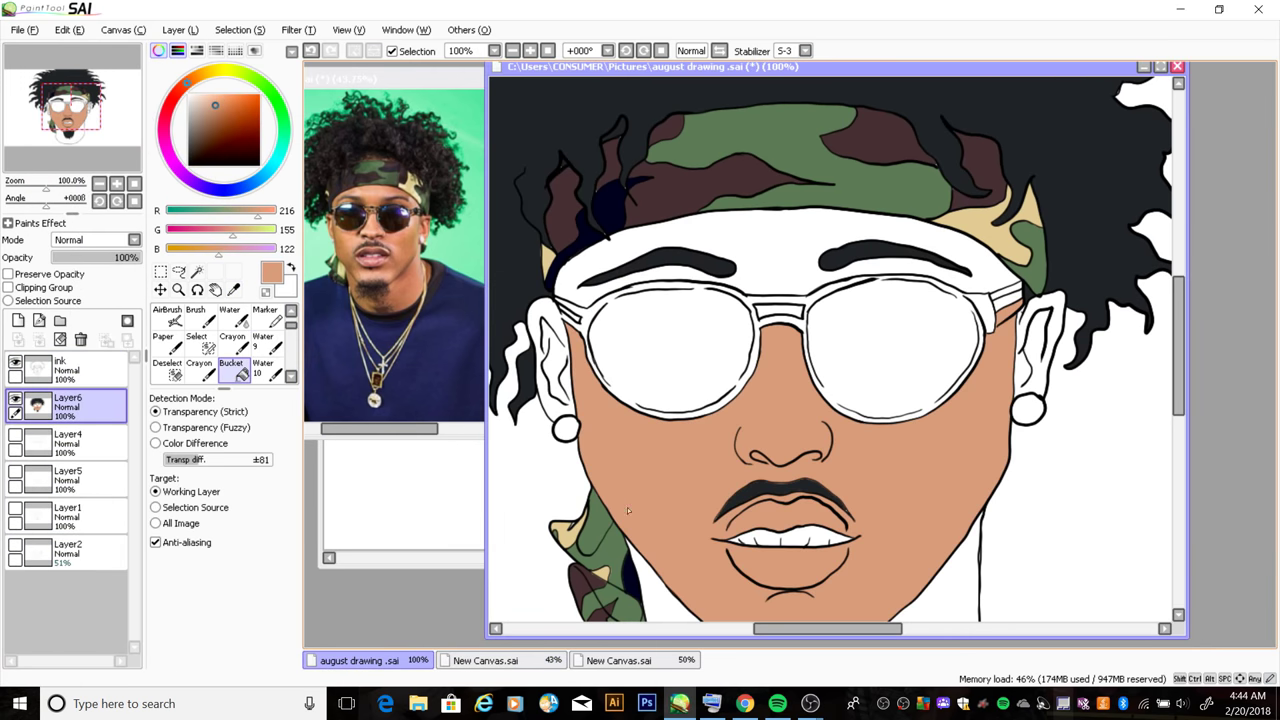
pyautogui.click(800, 250)
pyautogui.press('-')
pyautogui.click(760, 350)
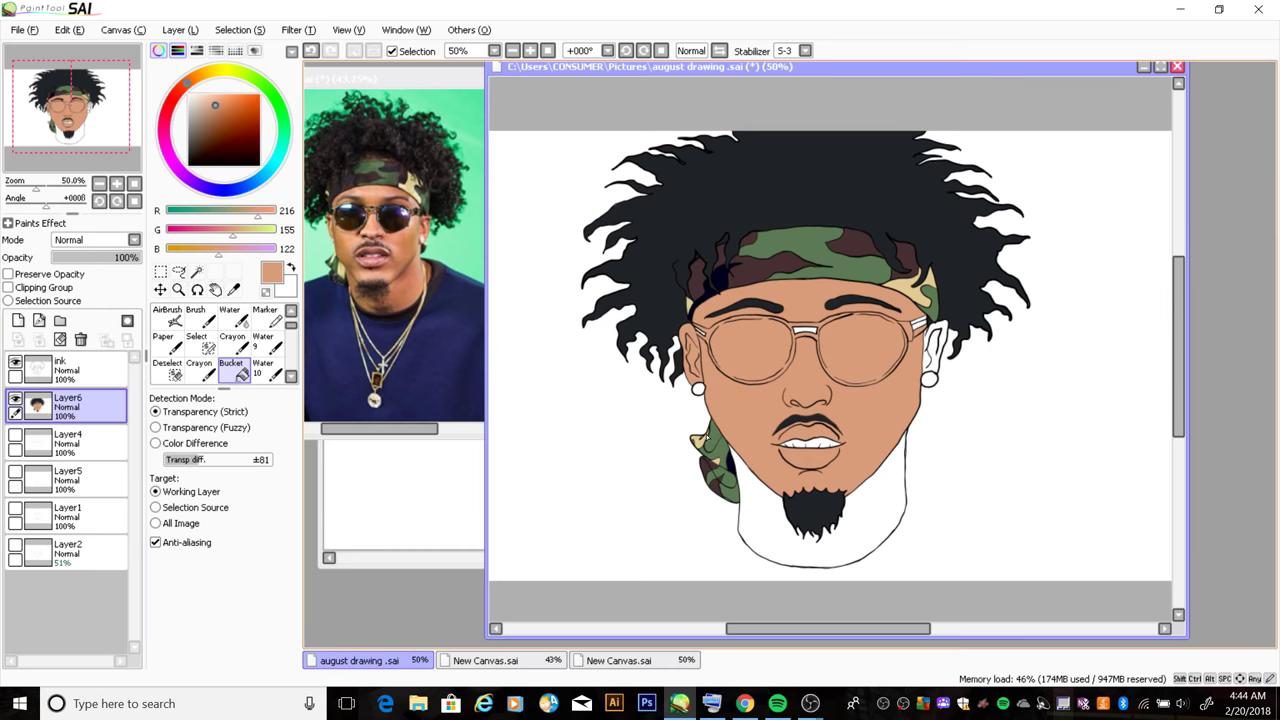
pyautogui.hotkey('ctrl', 'z')
# Select the ink lines layer, pick black from an outline and switch to the Pen
pyautogui.scroll(4, 830, 350)
pyautogui.click(40, 370)
pyautogui.press('alt')
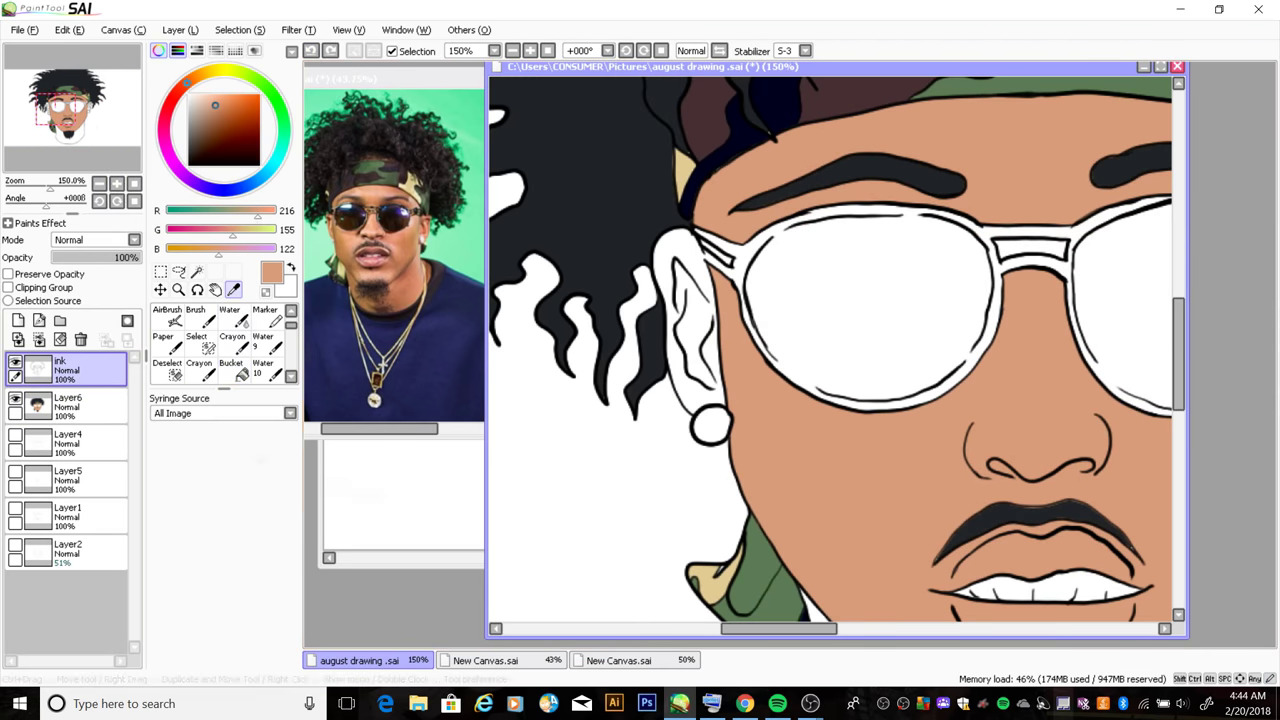
pyautogui.click(704, 254)
pyautogui.press('n')
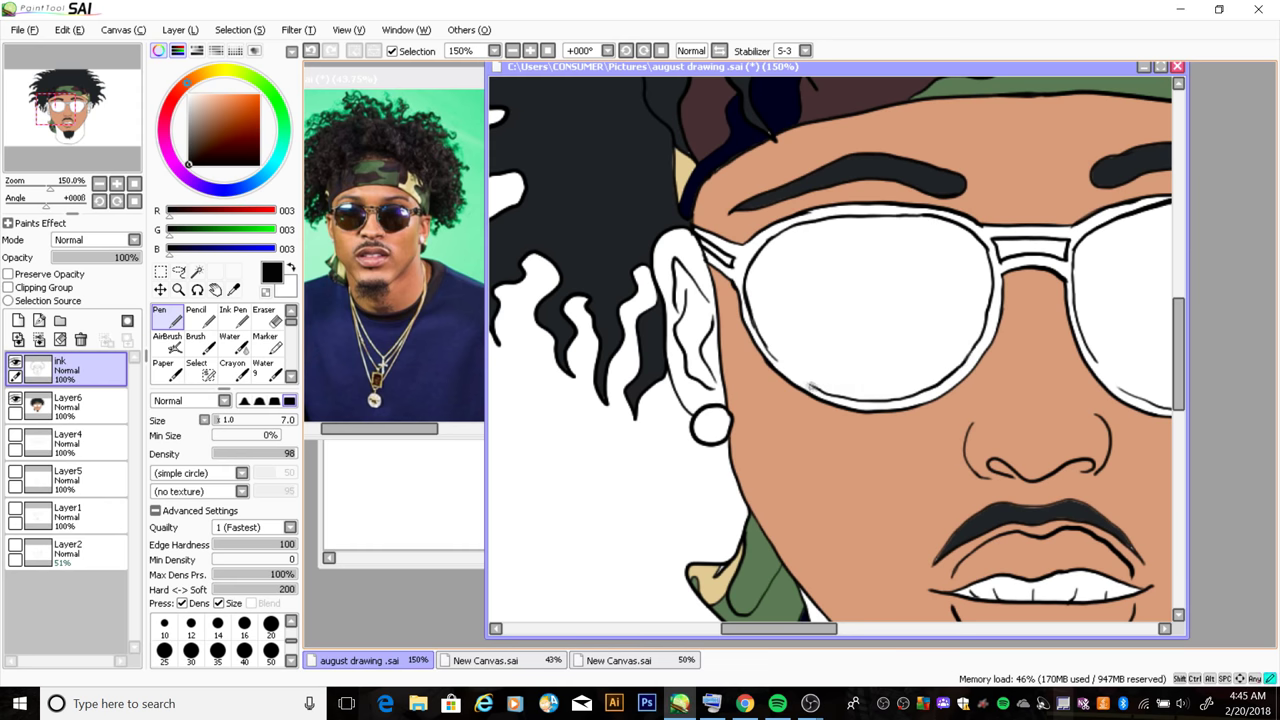
# Pan the view, make Layer6 the working layer and switch to the Pen
pyautogui.moveTo(800, 320); pyautogui.dragTo(480, 290)
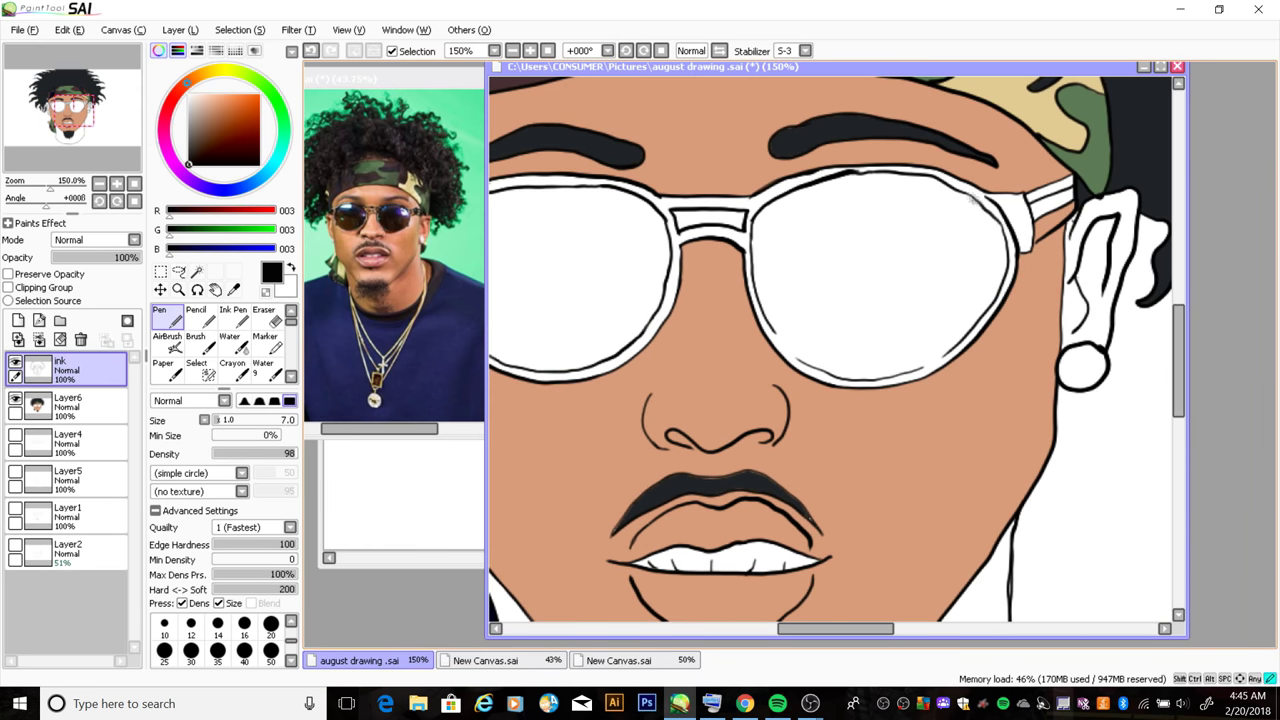
pyautogui.press('x')
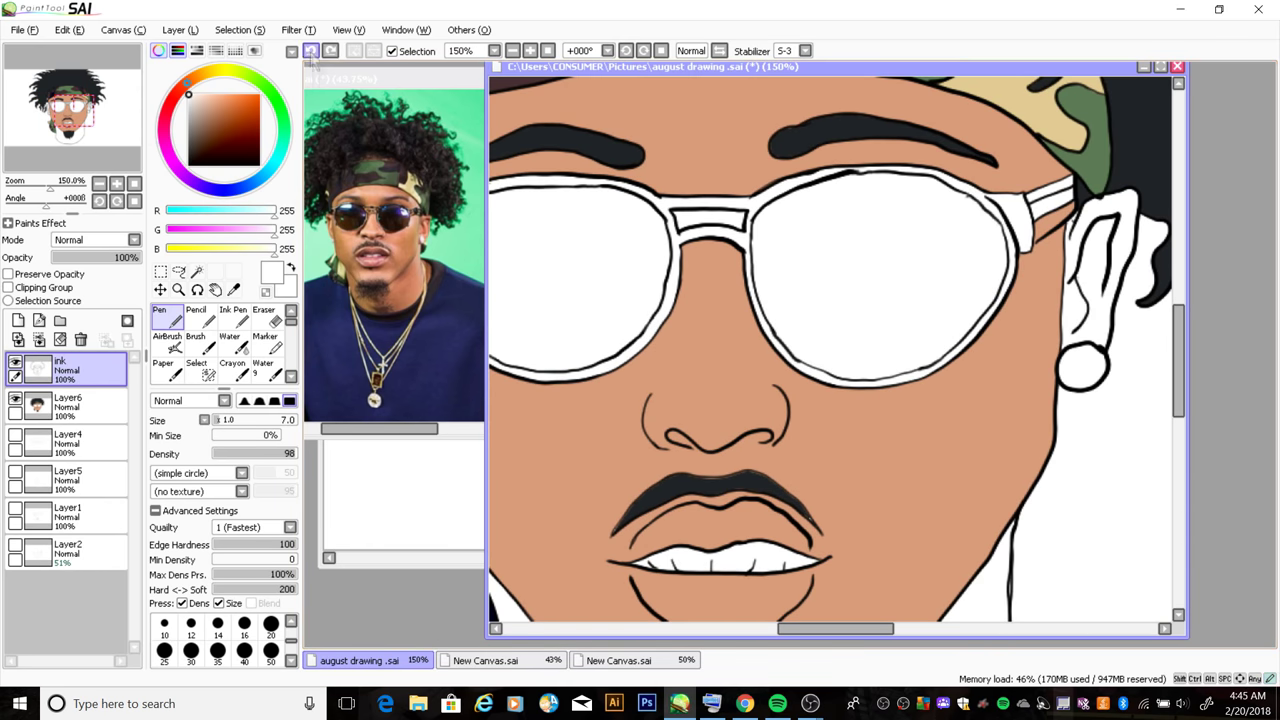
pyautogui.press('x')
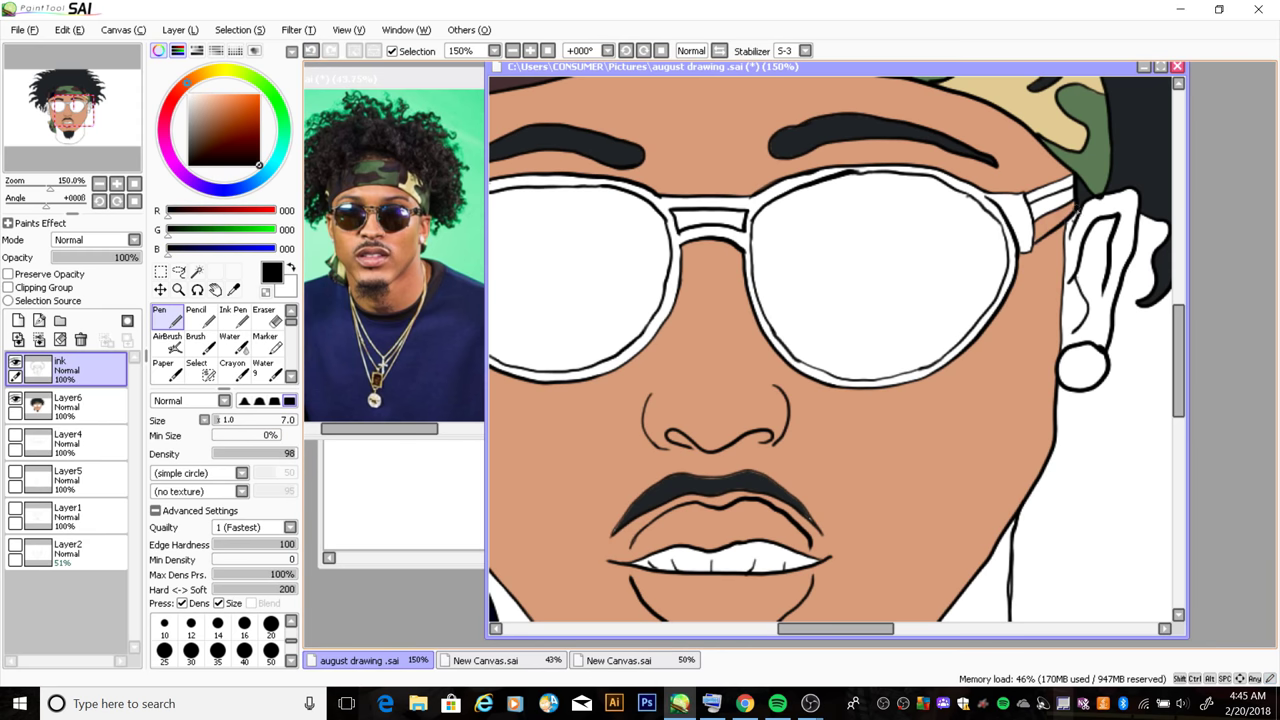
pyautogui.scroll(-1, 220, 340)
pyautogui.click(232, 368)
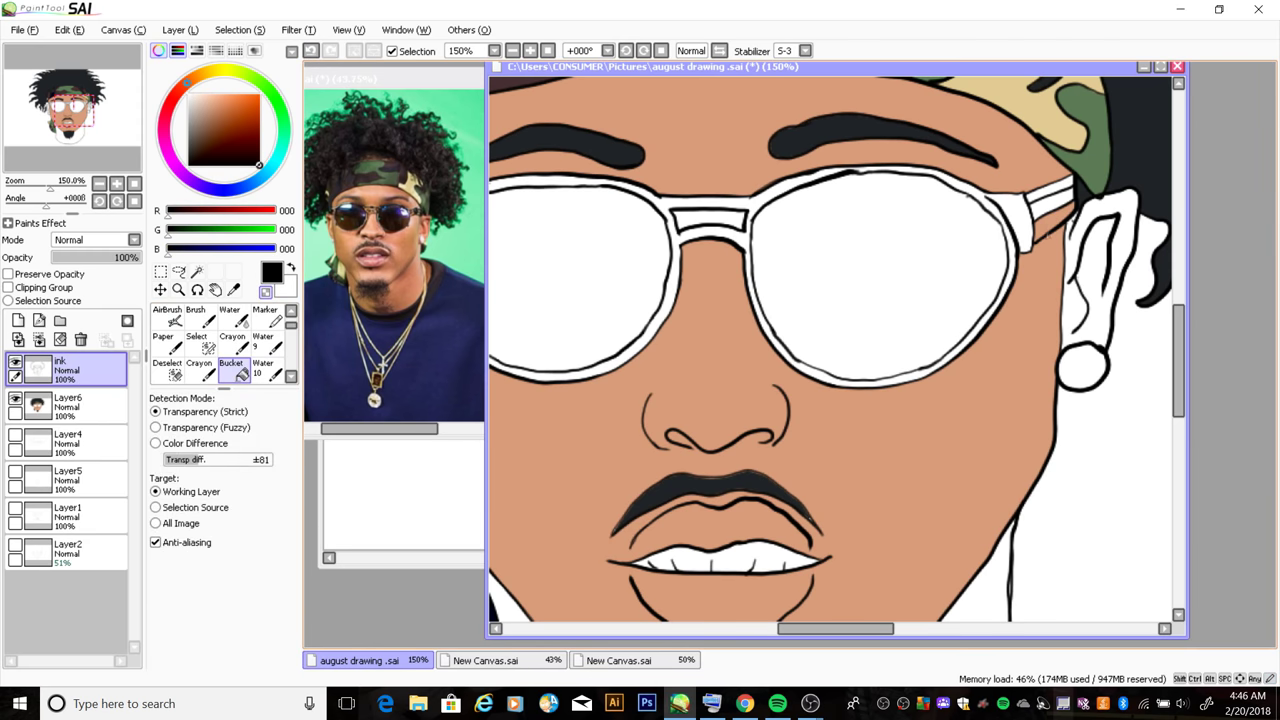
pyautogui.click(68, 402)
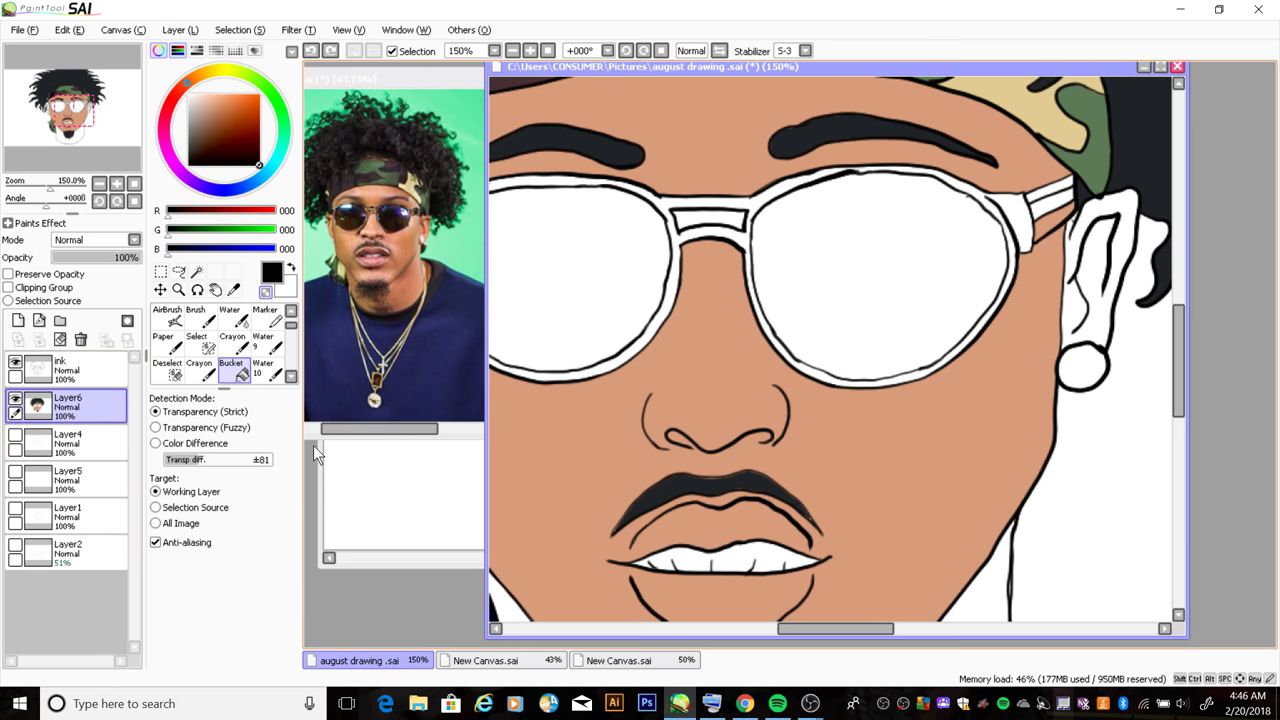
pyautogui.scroll(1, 220, 340)
pyautogui.click(167, 318)
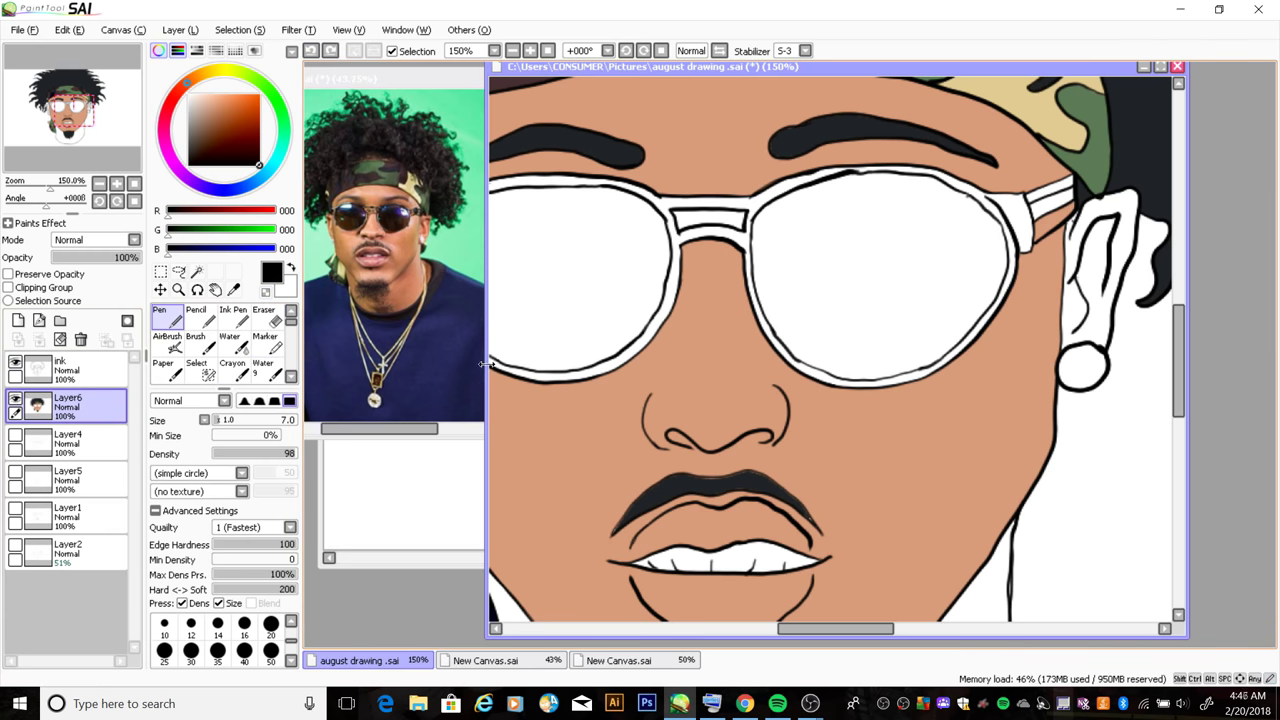
# Mix dark navy on the colour wheel and paint it onto the glasses arm near the ear
pyautogui.scroll(-1, 225, 340)
pyautogui.click(236, 370)
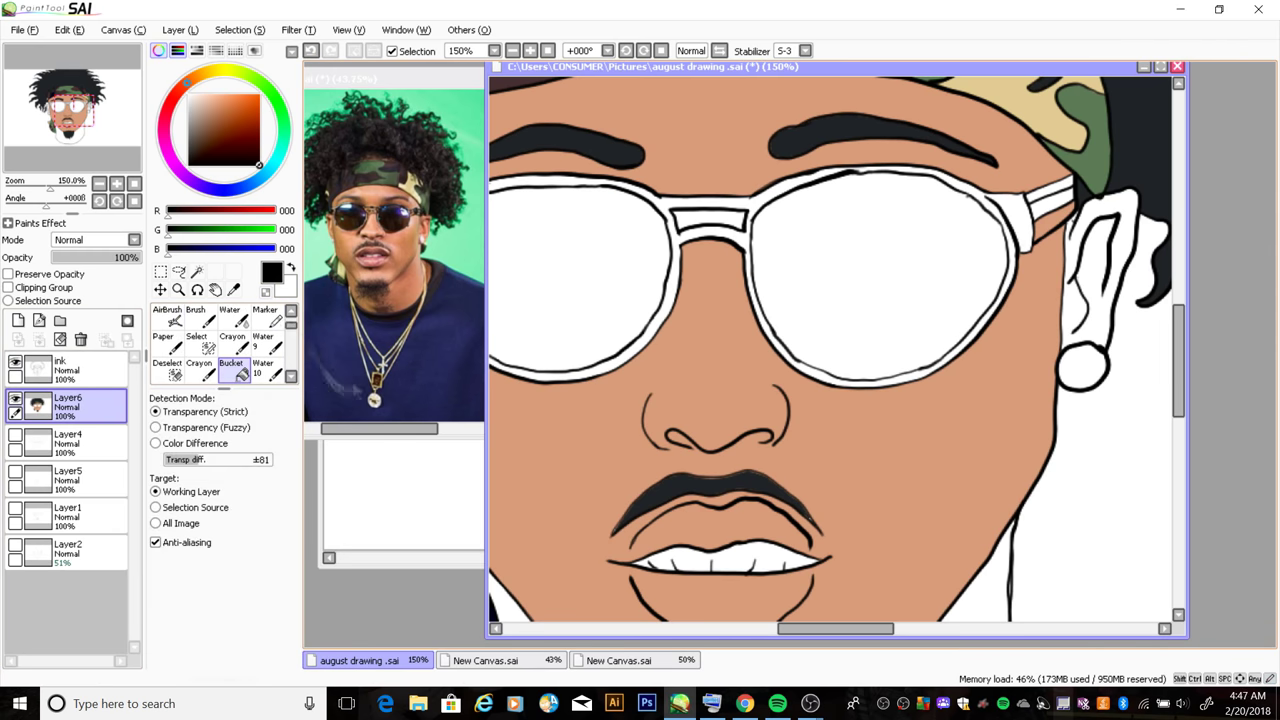
pyautogui.click(222, 189)
pyautogui.click(206, 148)
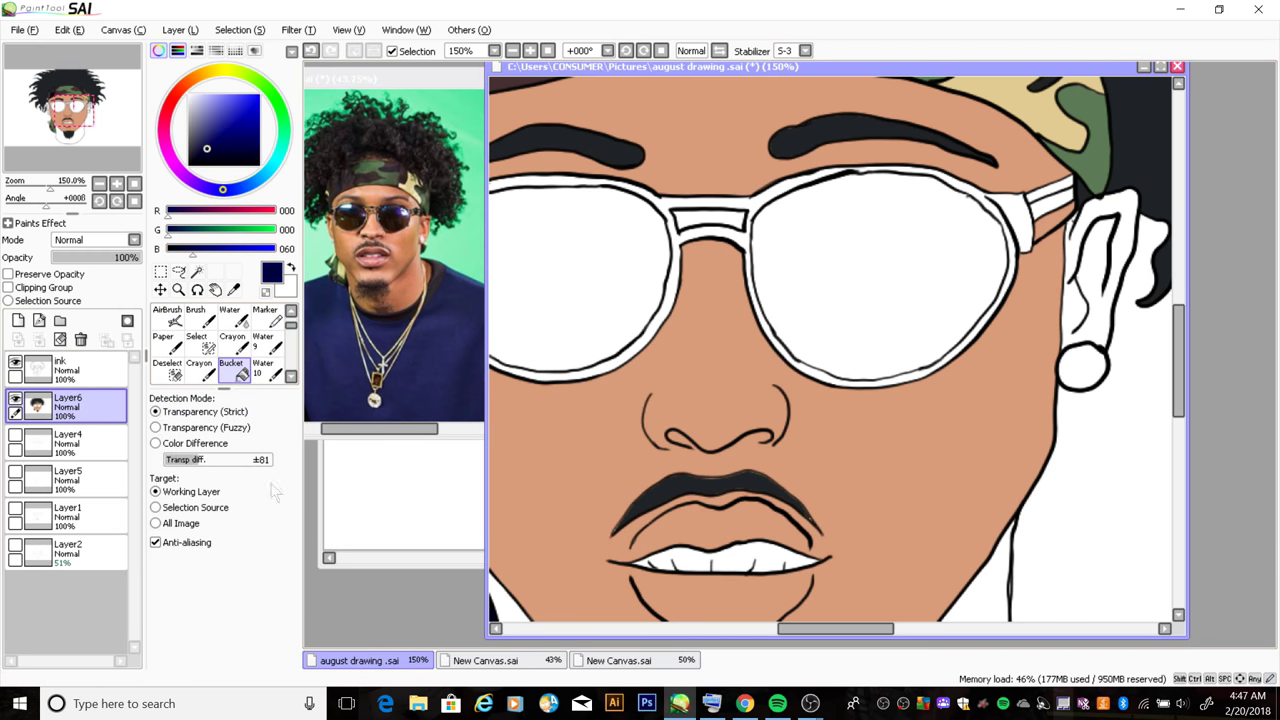
pyautogui.press('n')
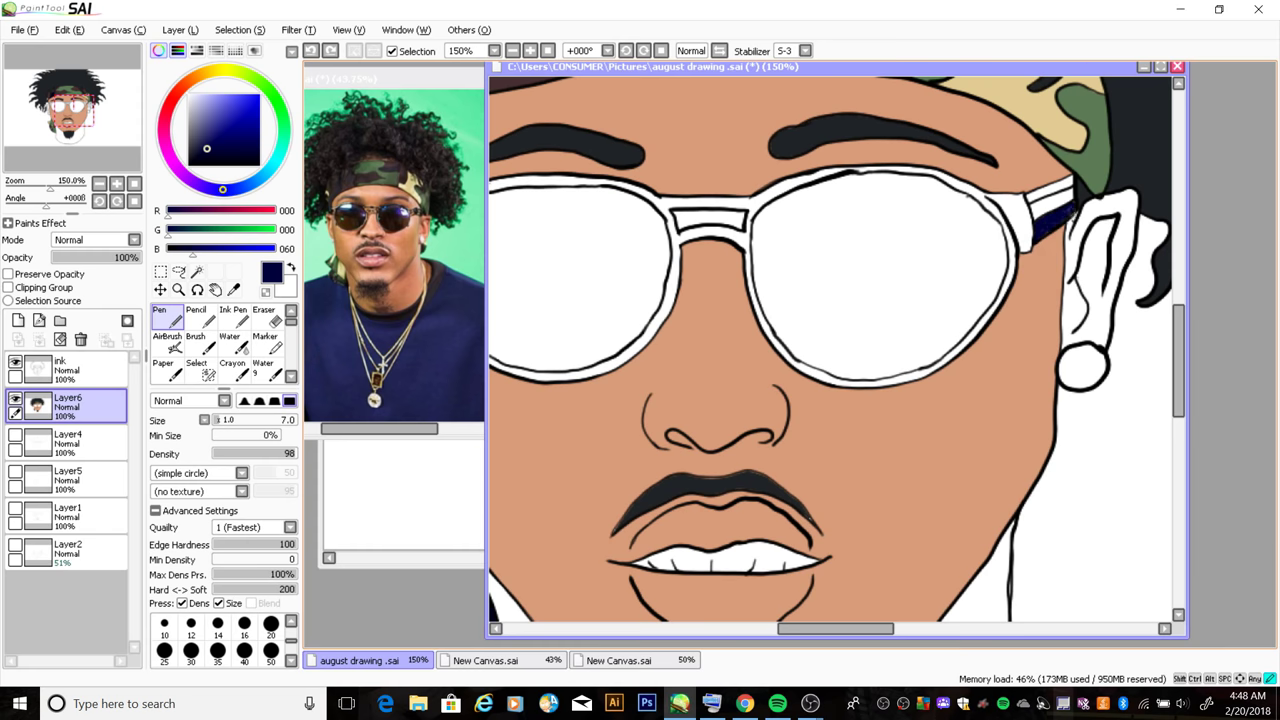
pyautogui.moveTo(1052, 222); pyautogui.dragTo(1072, 208)
pyautogui.keyDown('alt'); pyautogui.click(1050, 208); pyautogui.keyUp('alt')
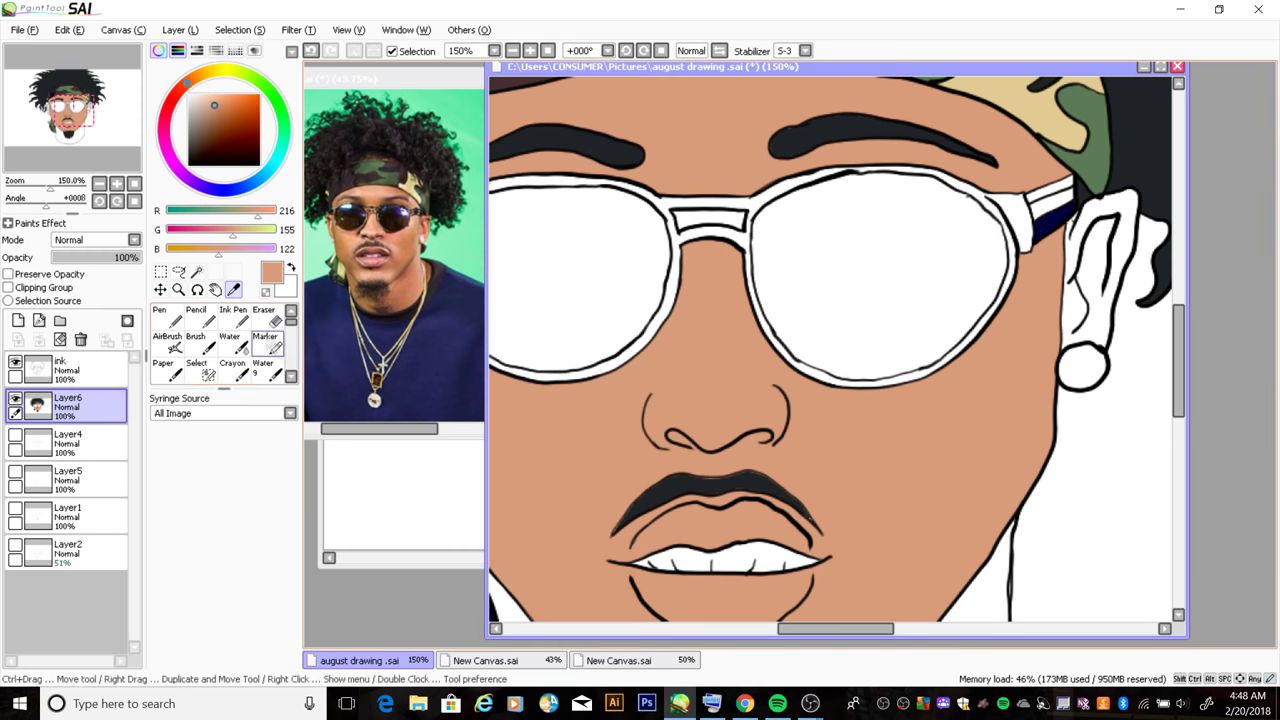
pyautogui.click(232, 368)
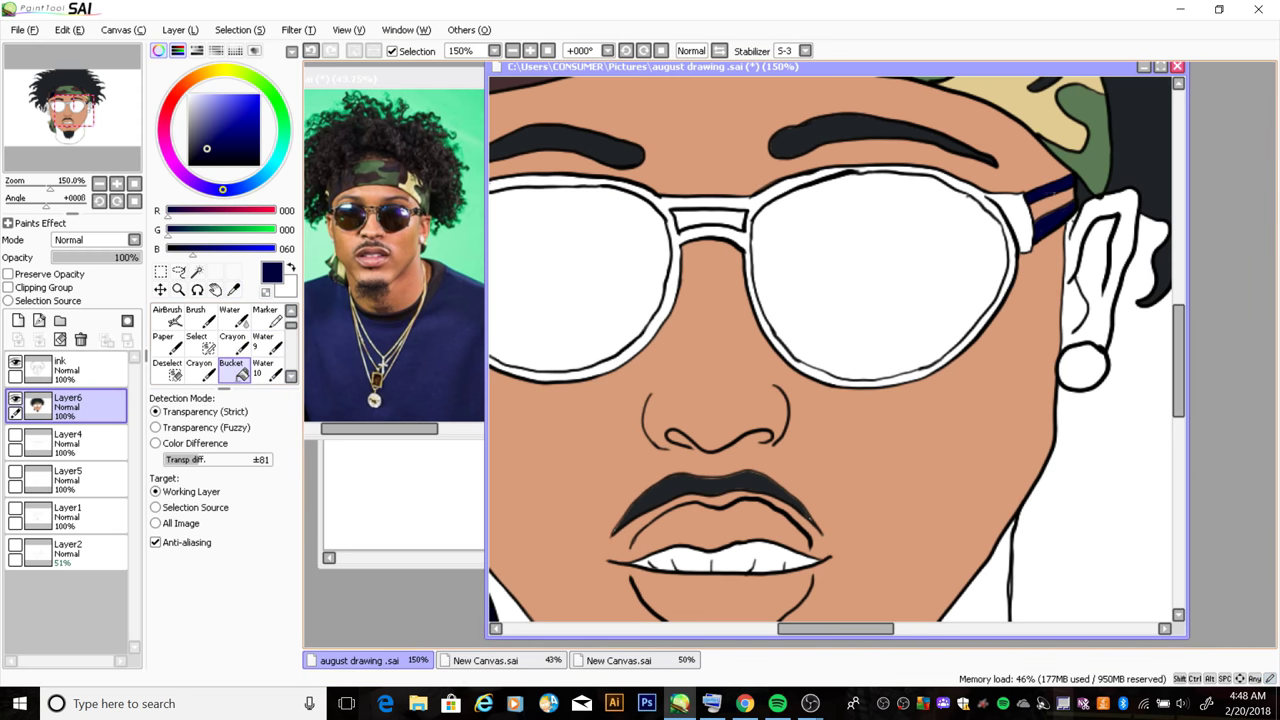
pyautogui.click(1045, 190)
pyautogui.hotkey('ctrl', 'z')
# Toggle the ink line art off and back on while panning and flipping the view to check the face
pyautogui.click(15, 362)
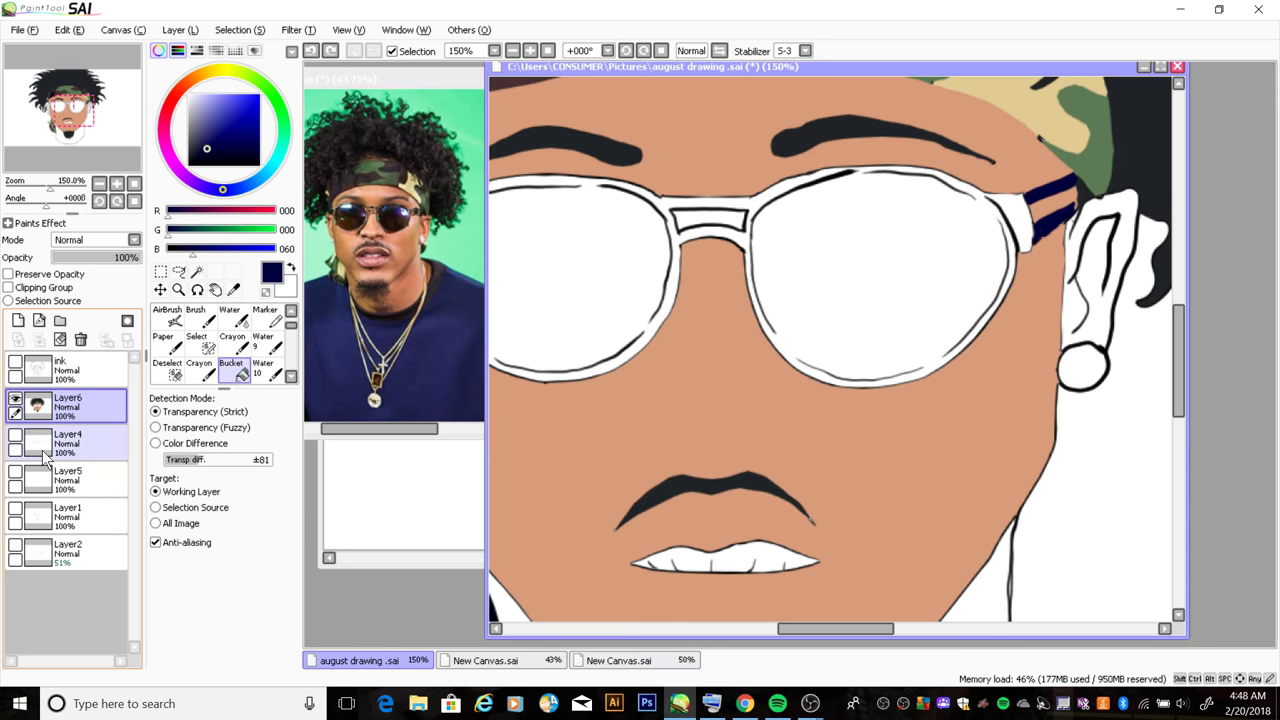
pyautogui.press('n')
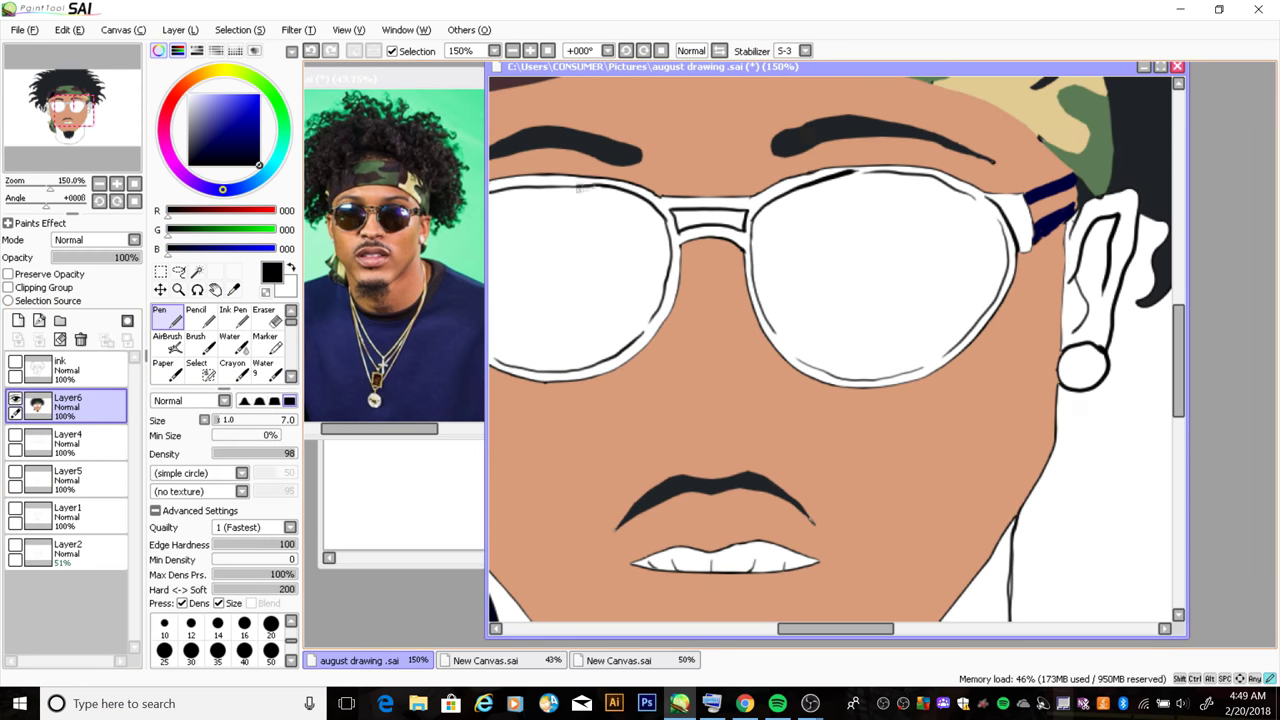
pyautogui.moveTo(505, 363); pyautogui.dragTo(763, 318)
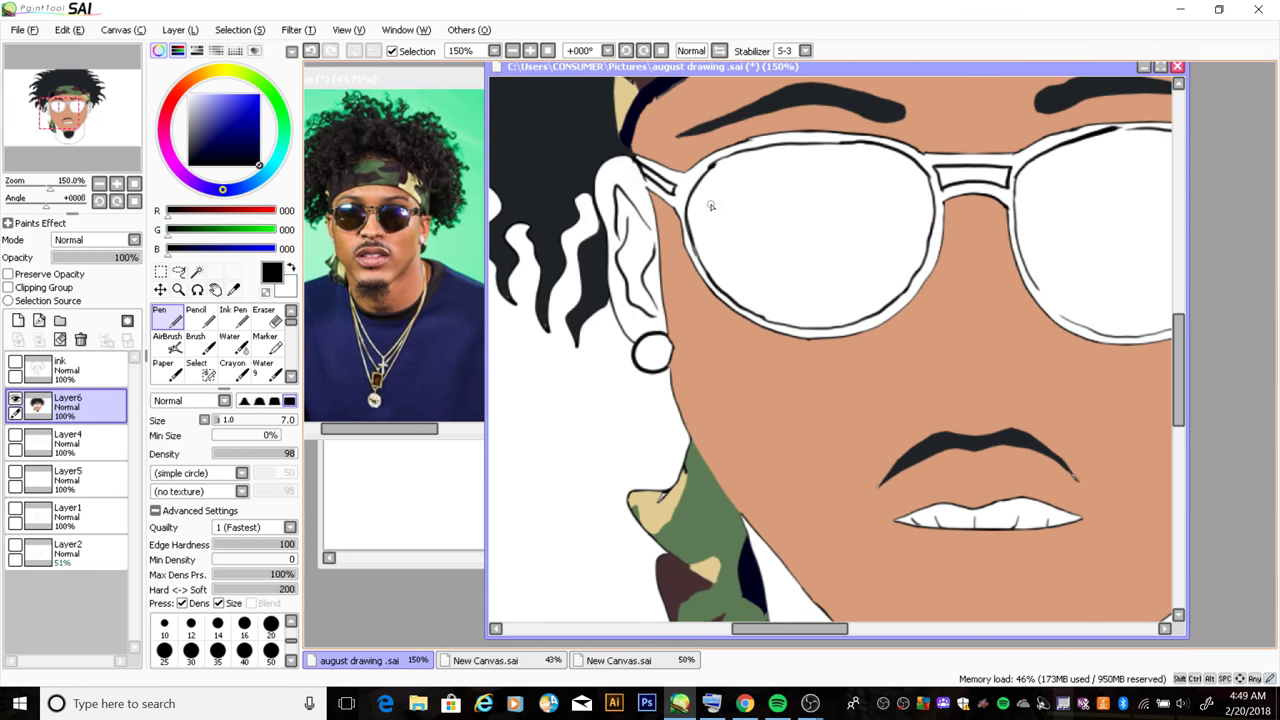
pyautogui.press('h')
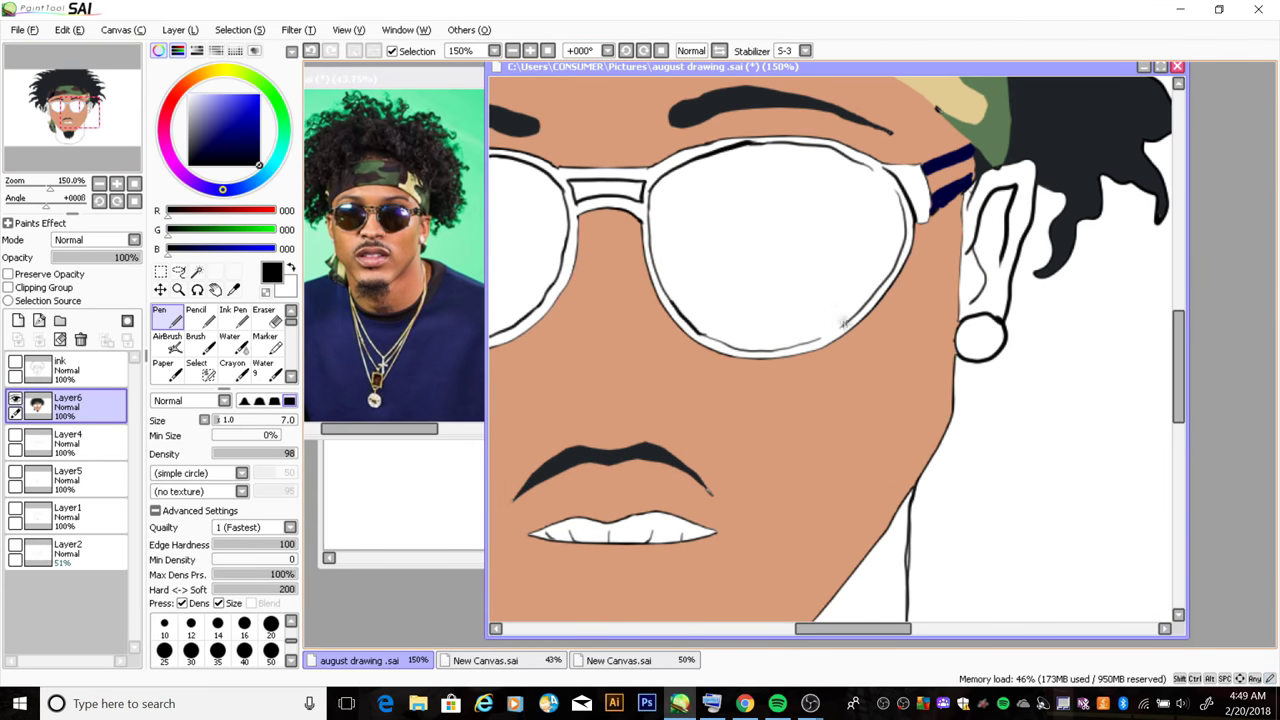
pyautogui.press('h')
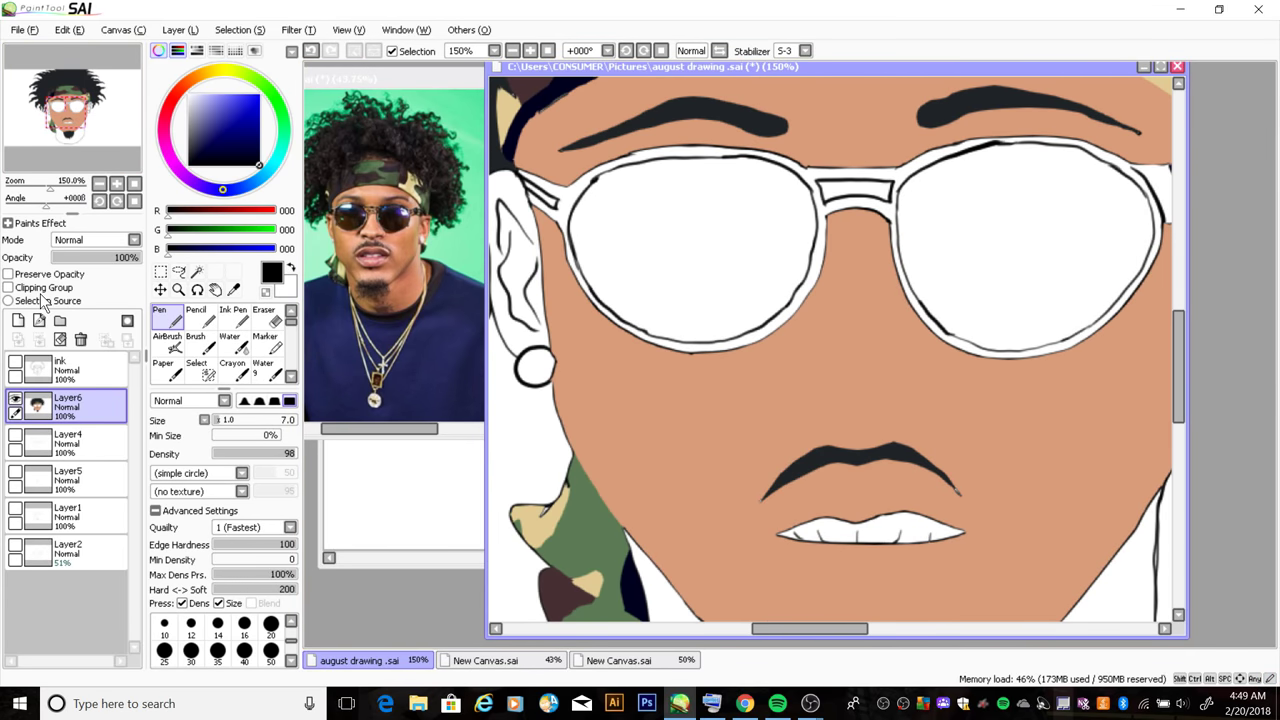
pyautogui.click(15, 362)
pyautogui.scroll(-1, 220, 340)
pyautogui.click(234, 368)
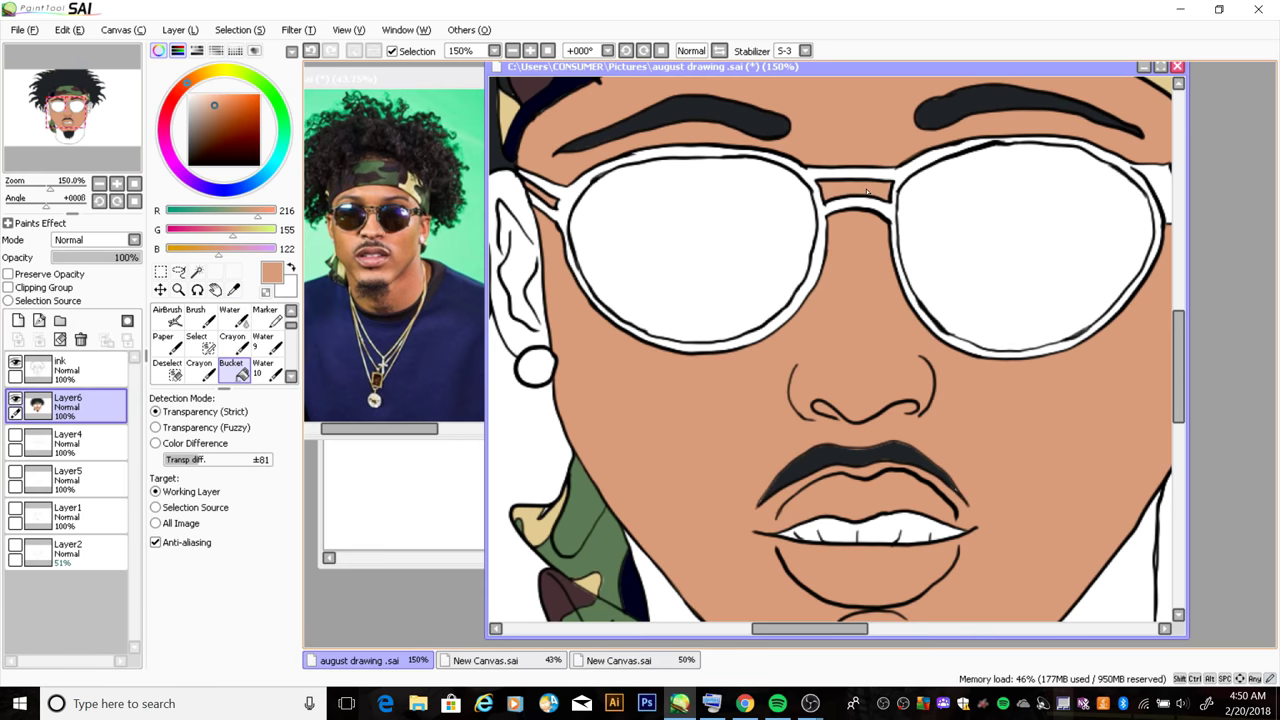
pyautogui.press('h')
# Fill both sunglasses frames with navy picked from the glasses arm
pyautogui.click(233, 289)
pyautogui.click(935, 245)
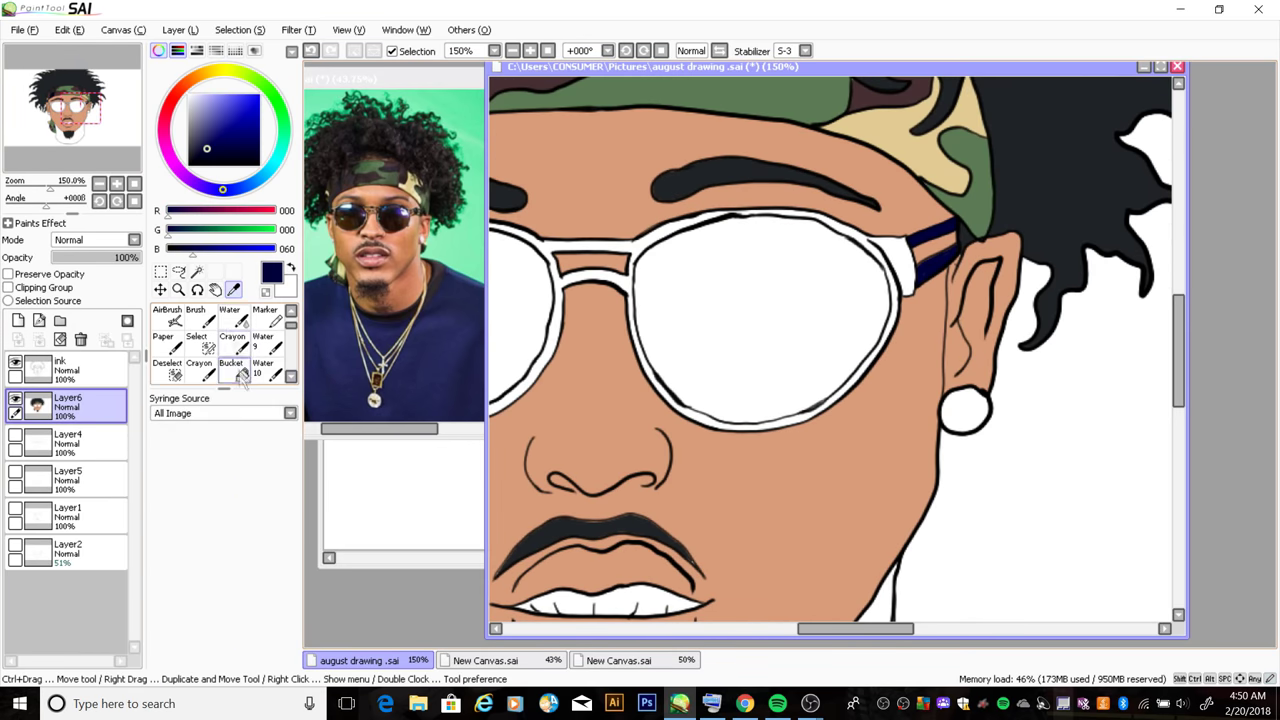
pyautogui.click(234, 368)
pyautogui.click(557, 300)
pyautogui.press('h')
# Fill the white chin and neck with skin tone sampled from the face
pyautogui.click(77, 134)
pyautogui.click(233, 289)
pyautogui.click(640, 270)
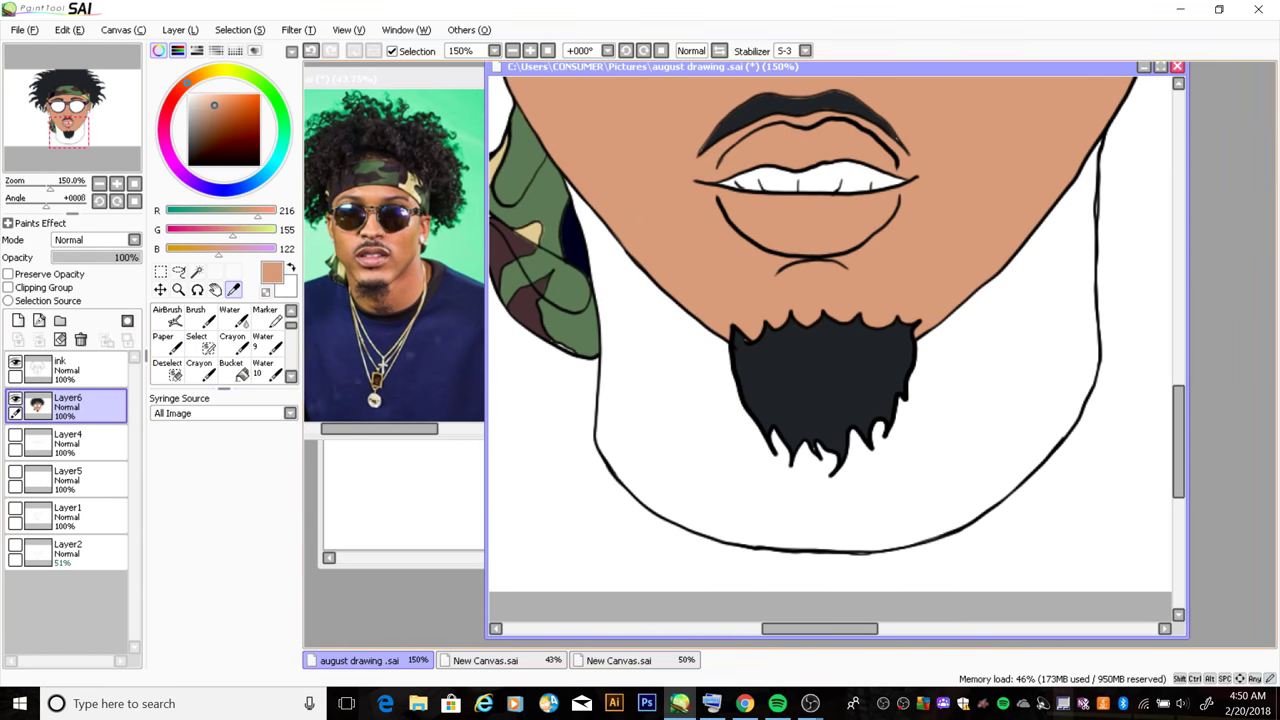
pyautogui.click(234, 368)
pyautogui.click(700, 470)
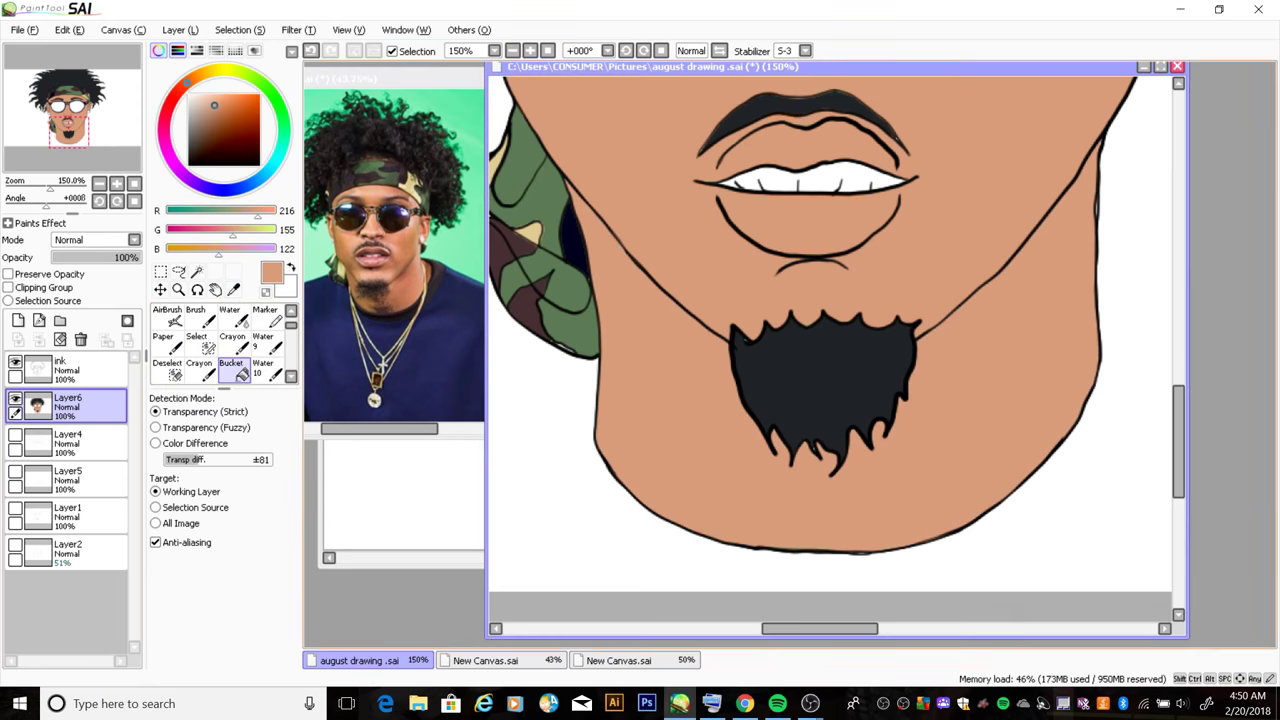
pyautogui.click(99, 184)
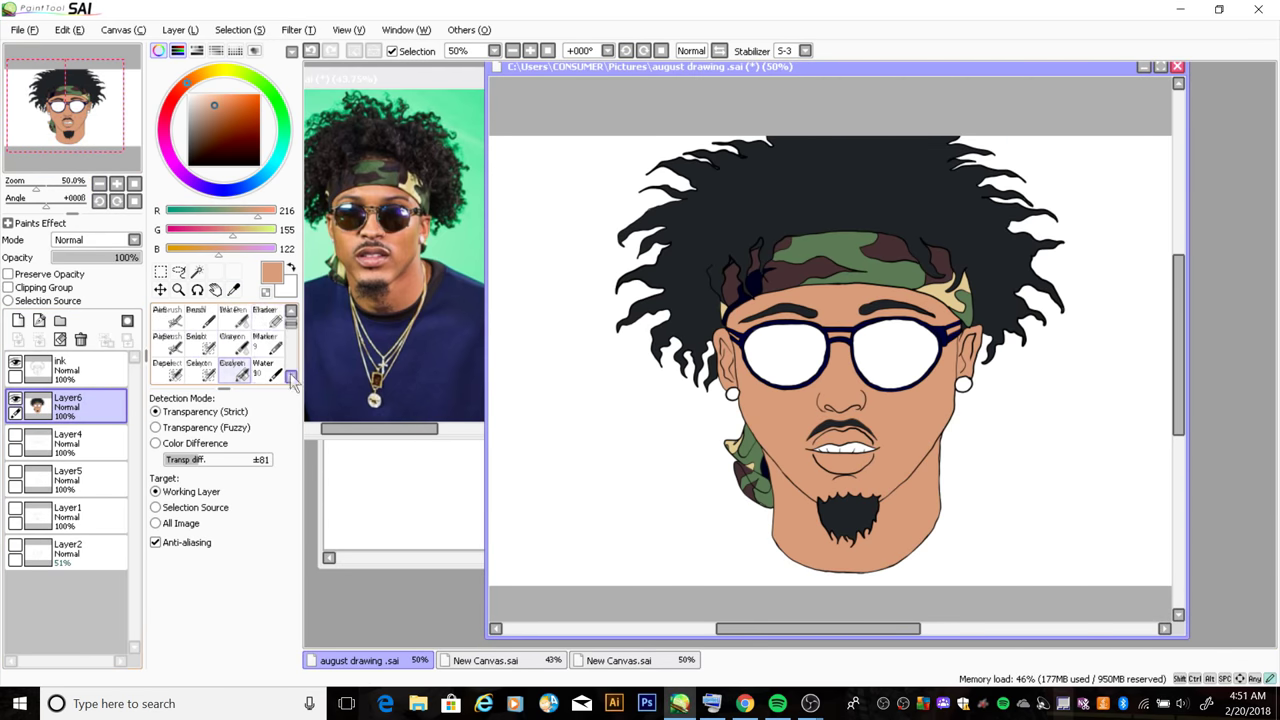
# Set the colour to pure black and undo, then redo, the recent mouth fill
pyautogui.keyDown('alt'); pyautogui.click(727, 404); pyautogui.keyUp('alt')
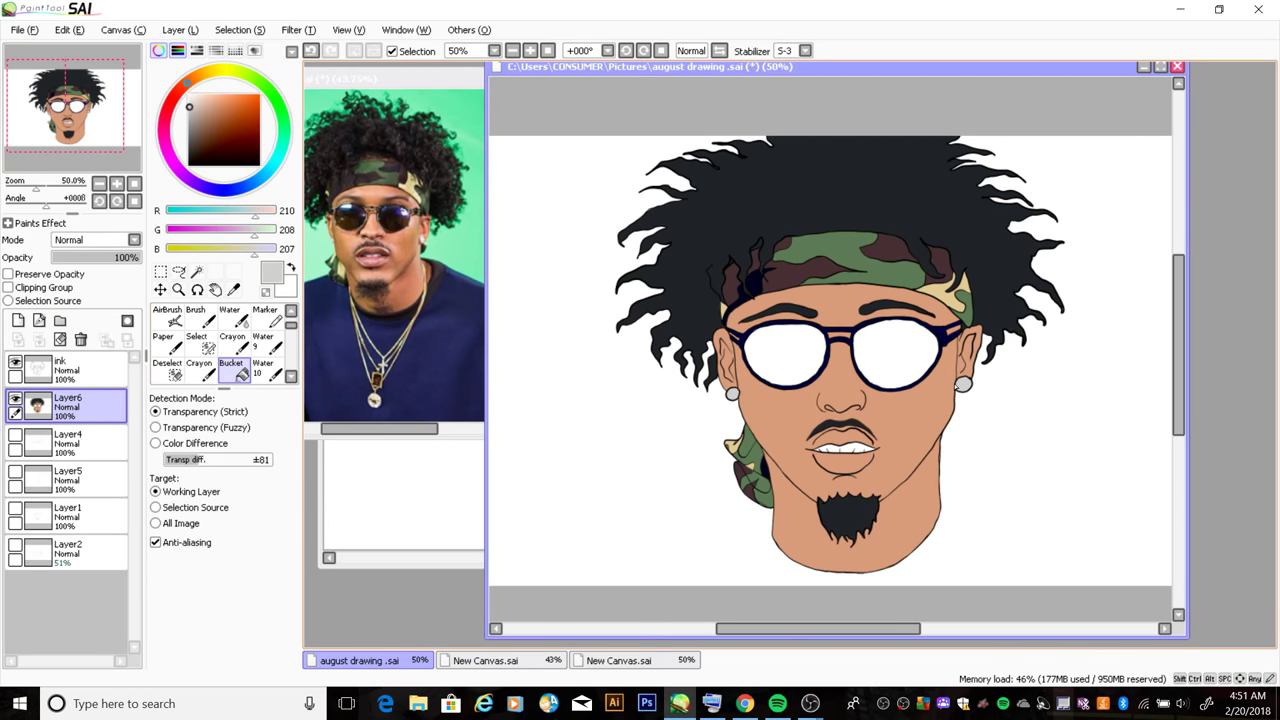
pyautogui.click(117, 184)
pyautogui.click(174, 316)
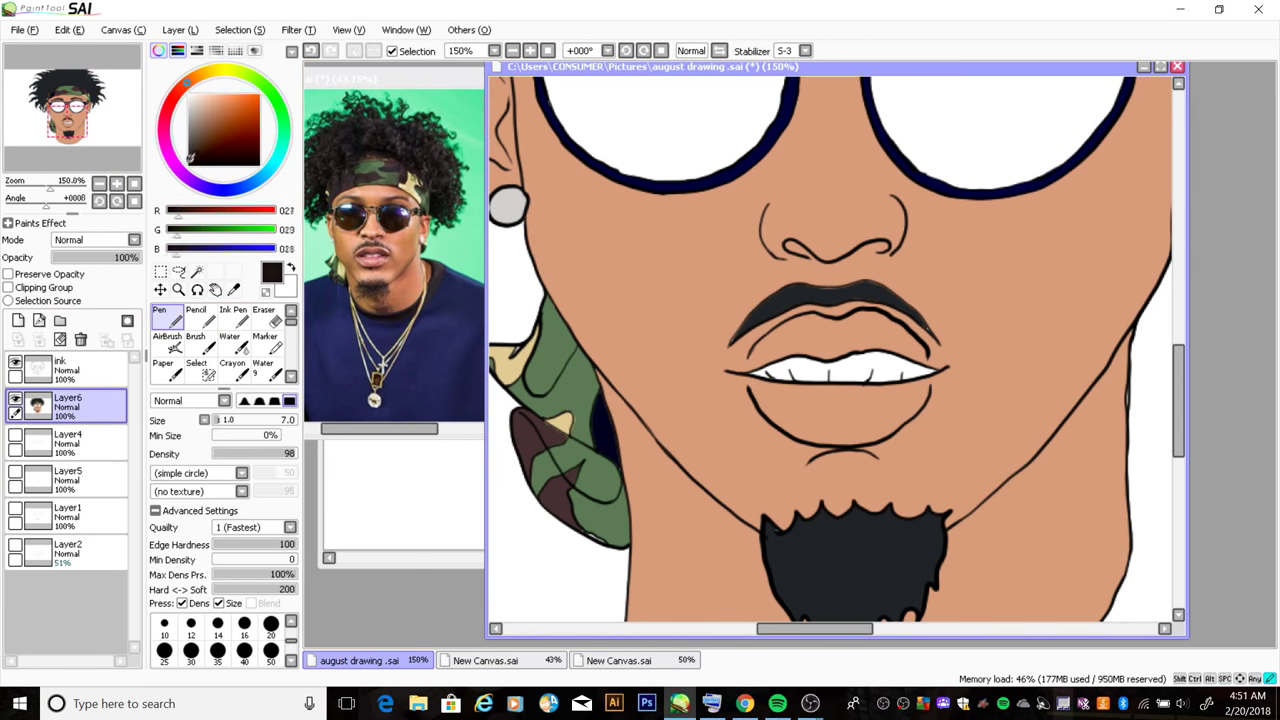
pyautogui.click(192, 162)
pyautogui.click(258, 165)
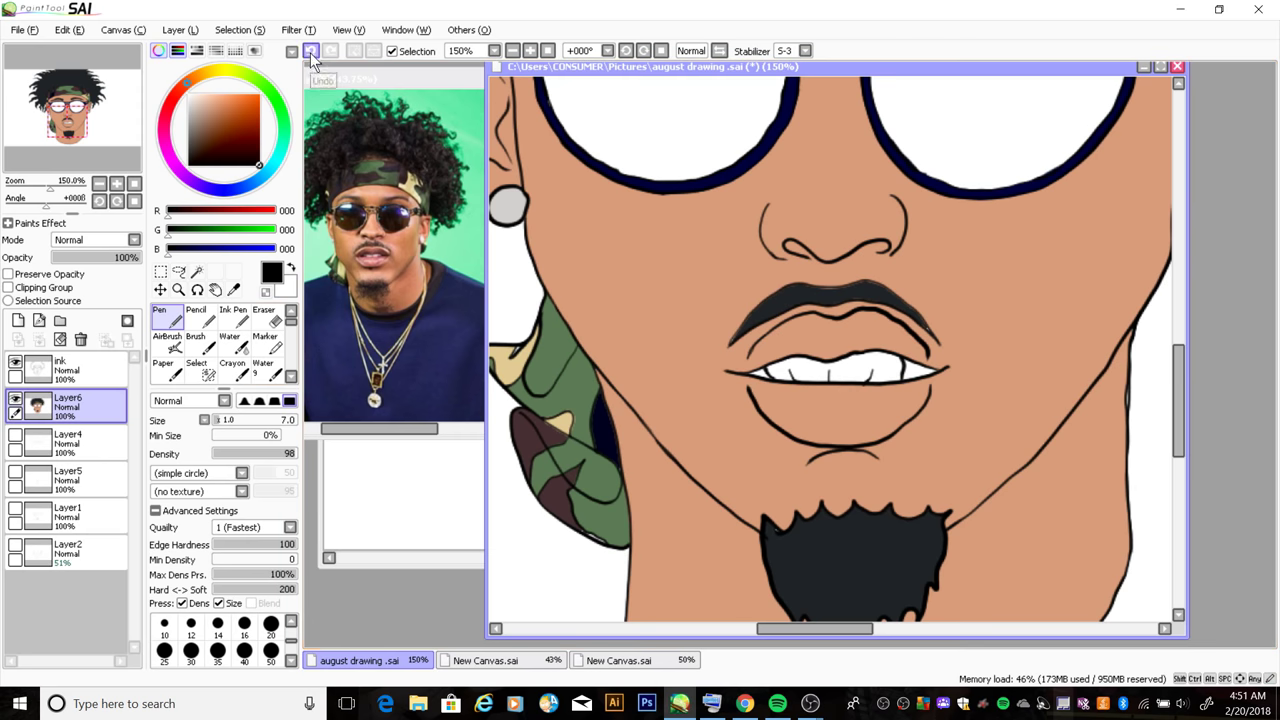
pyautogui.scroll(-1, 250, 370)
pyautogui.click(236, 370)
pyautogui.scroll(-3, 903, 378)
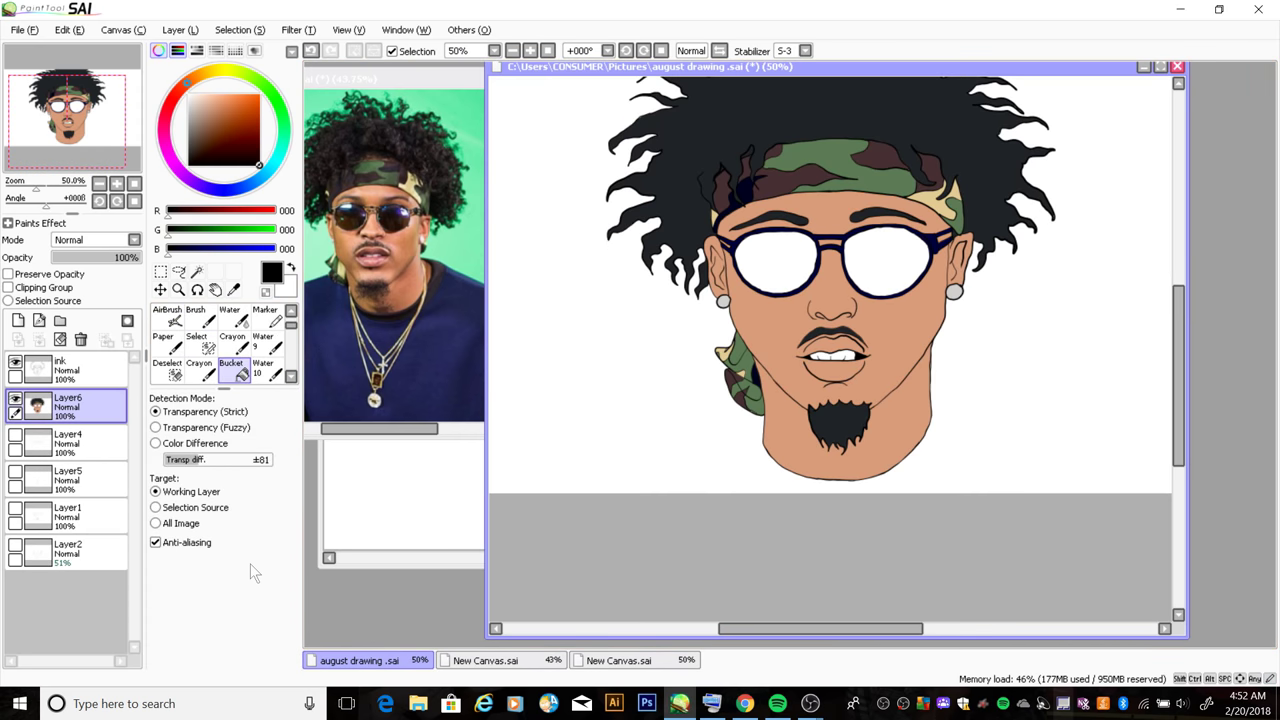
pyautogui.hotkey('ctrl', 'z')
pyautogui.press('n')
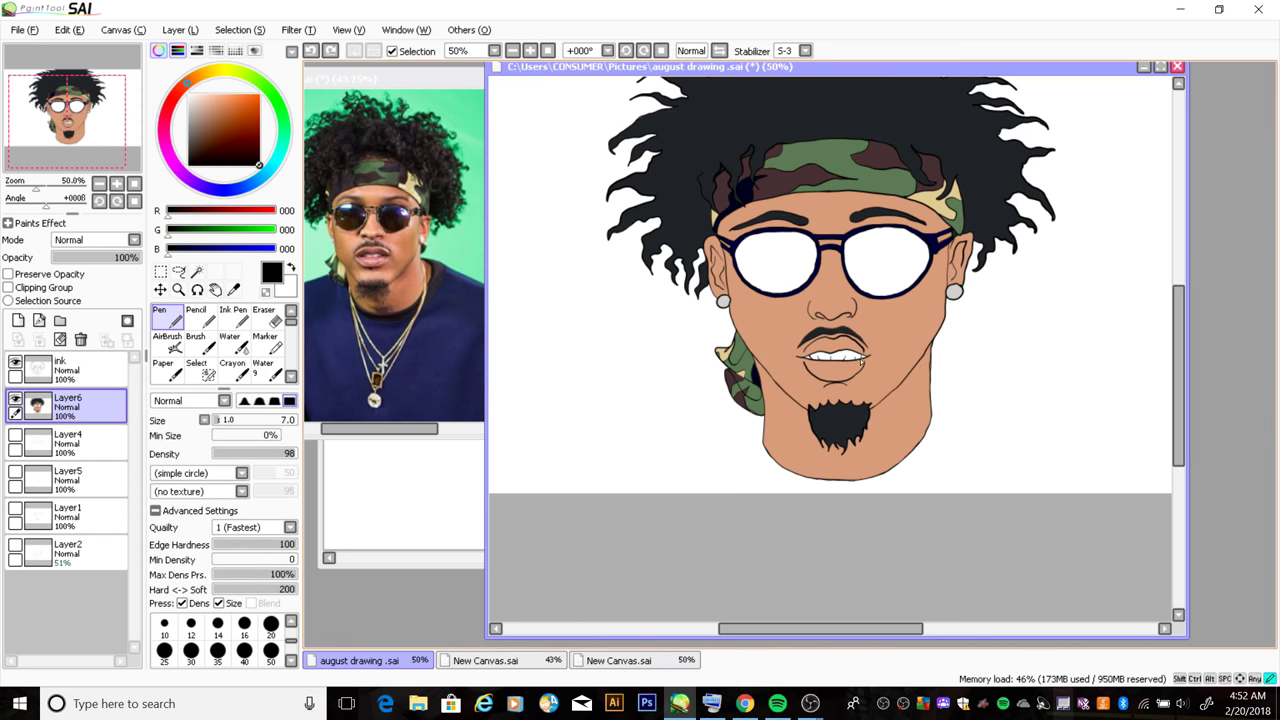
pyautogui.hotkey('ctrl', 'y')
pyautogui.press('g')
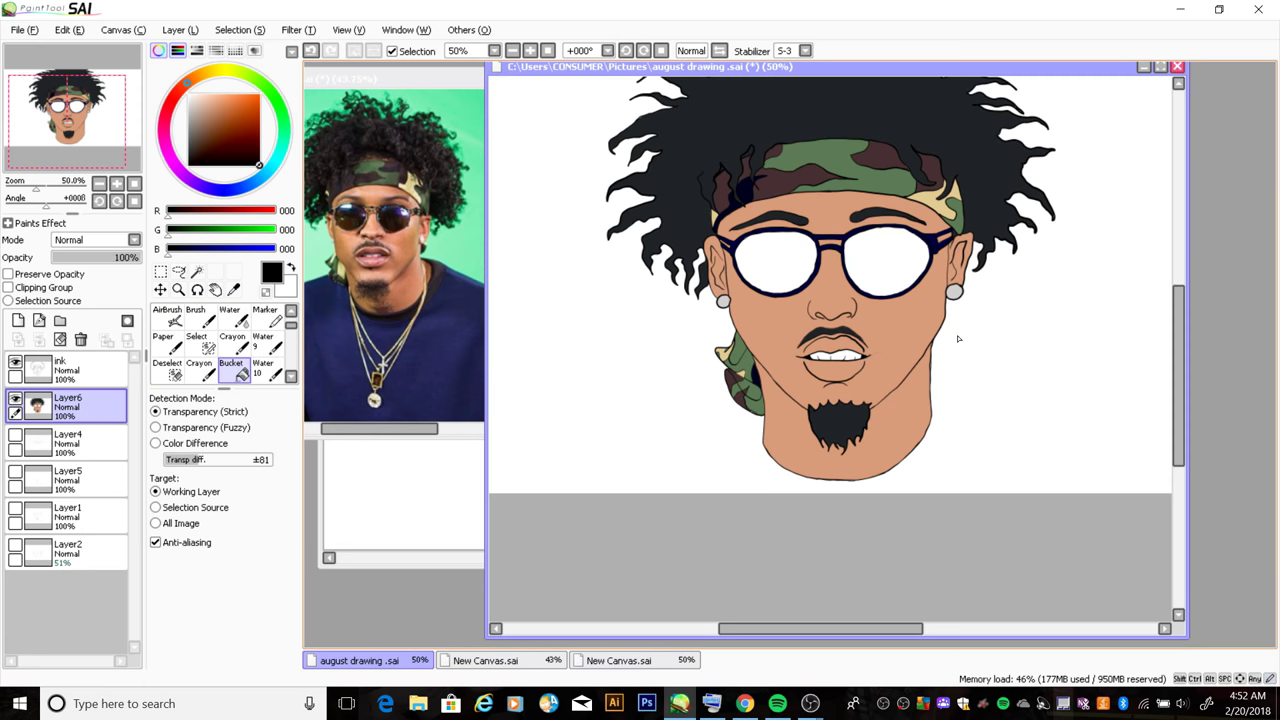
# Mix a very dark red (51,0,0) and fill both sunglasses lenses with it
pyautogui.click(223, 189)
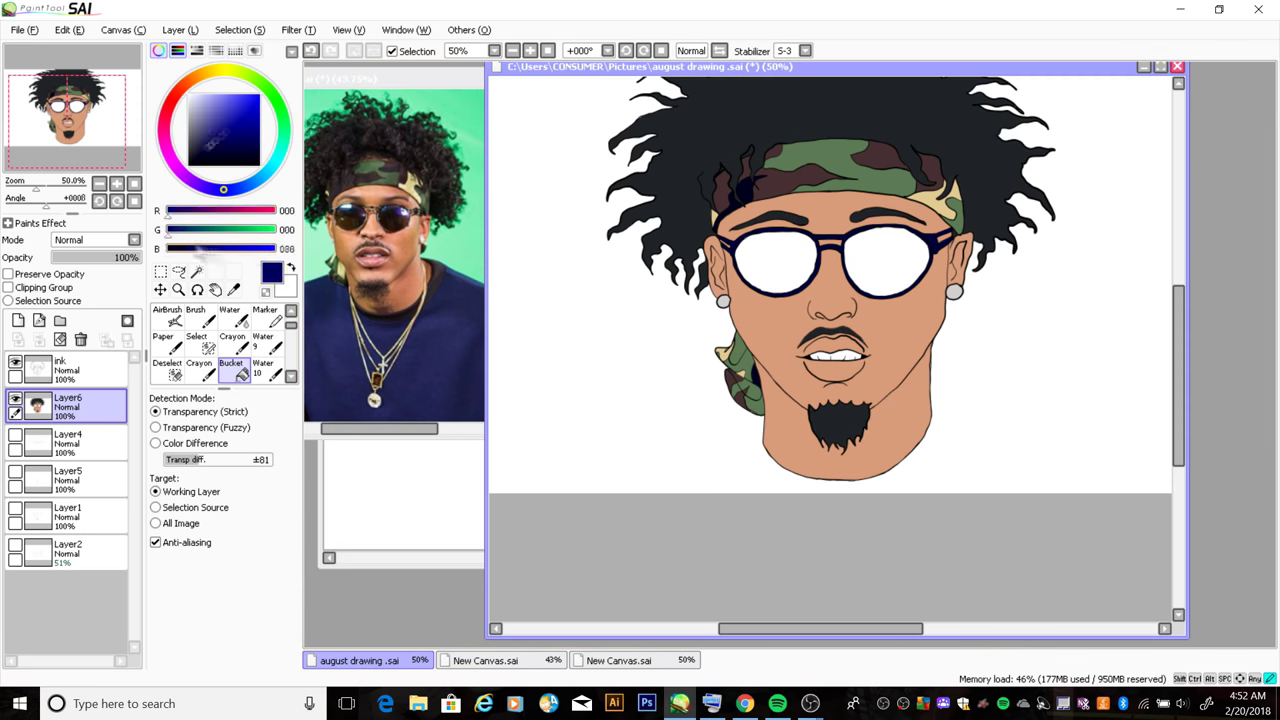
pyautogui.moveTo(230, 150); pyautogui.dragTo(209, 133)
pyautogui.click(194, 77)
pyautogui.click(236, 151)
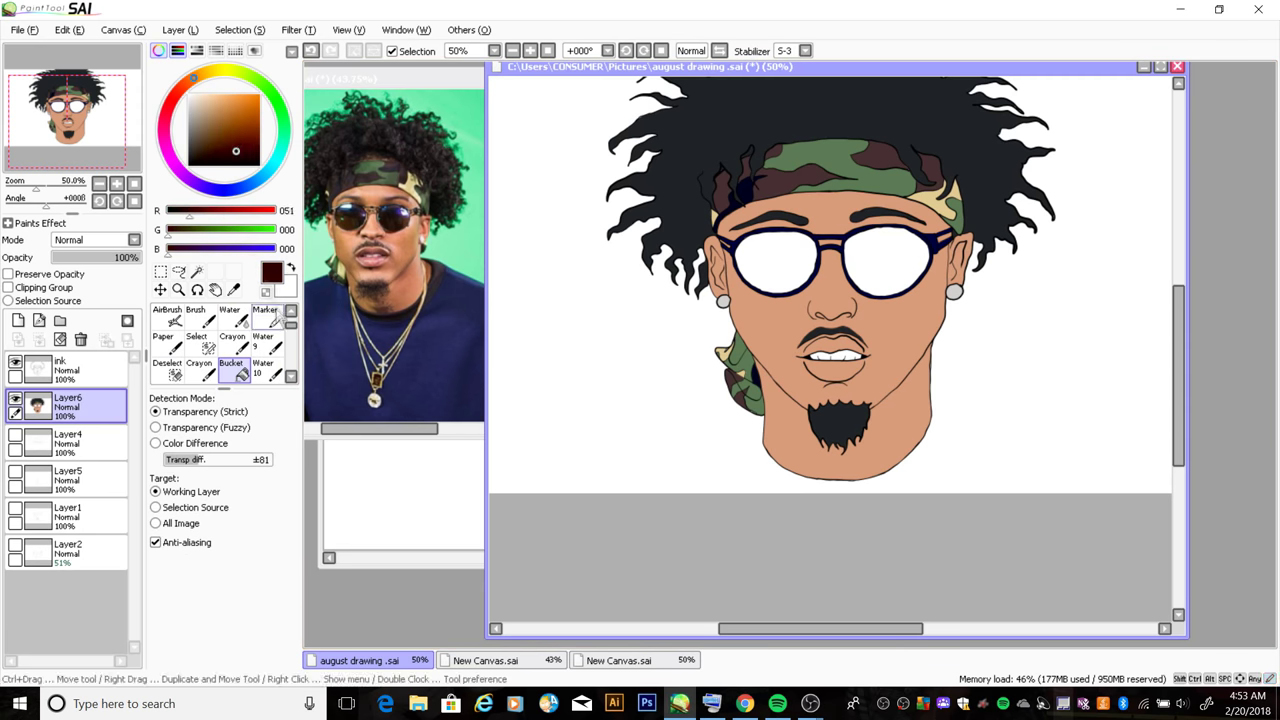
pyautogui.click(777, 262)
pyautogui.click(887, 261)
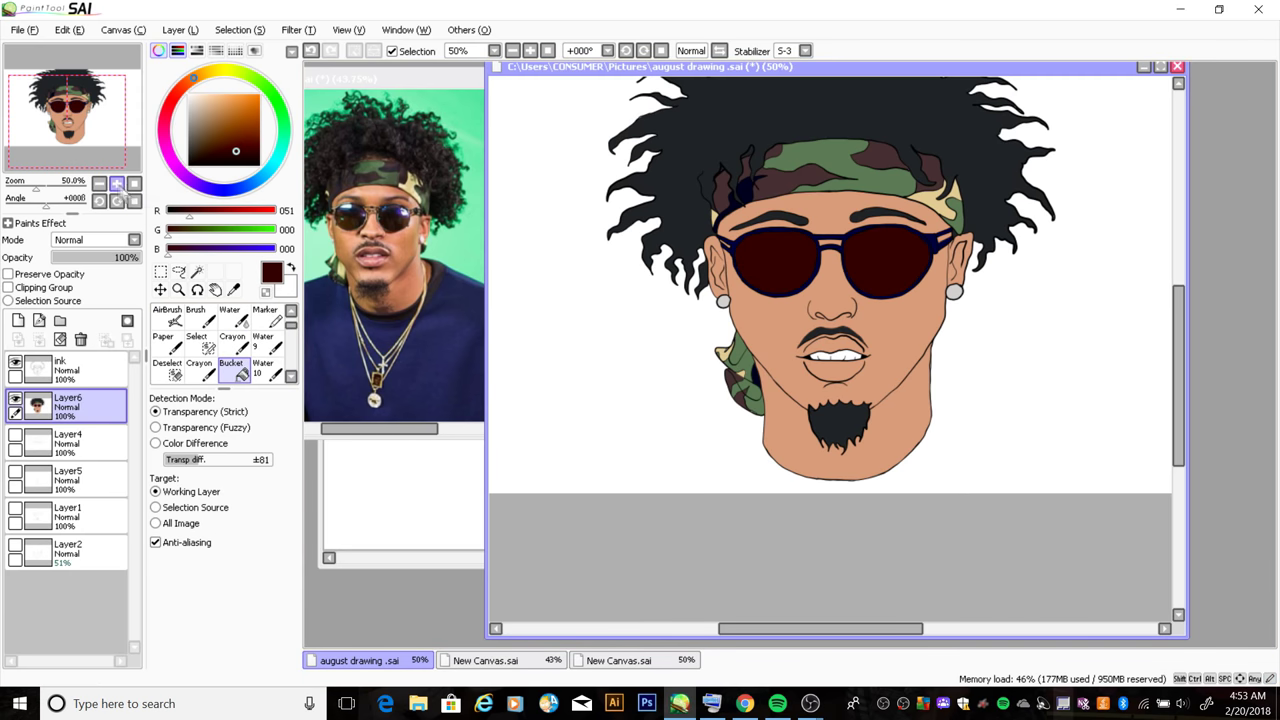
pyautogui.click(117, 184)
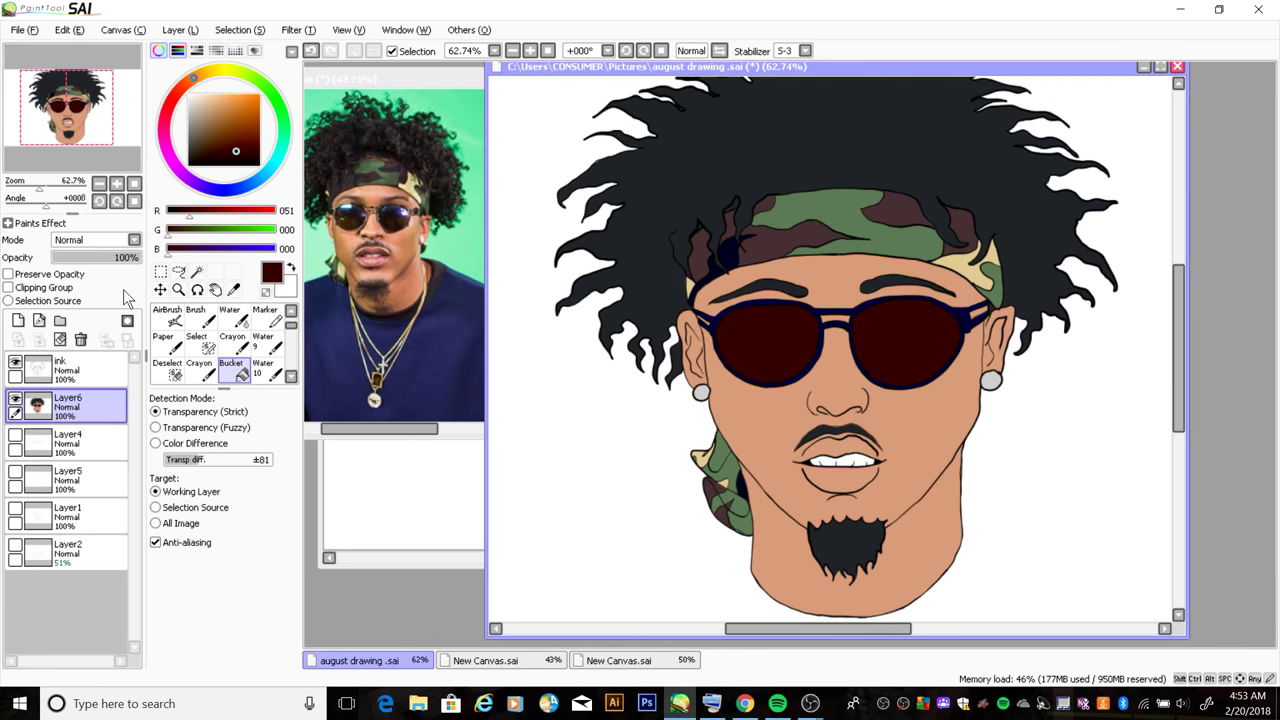
# Choose dark navy and add a new empty layer above the fills, checking lenses with line art hidden
pyautogui.click(226, 189)
pyautogui.click(211, 143)
pyautogui.click(196, 316)
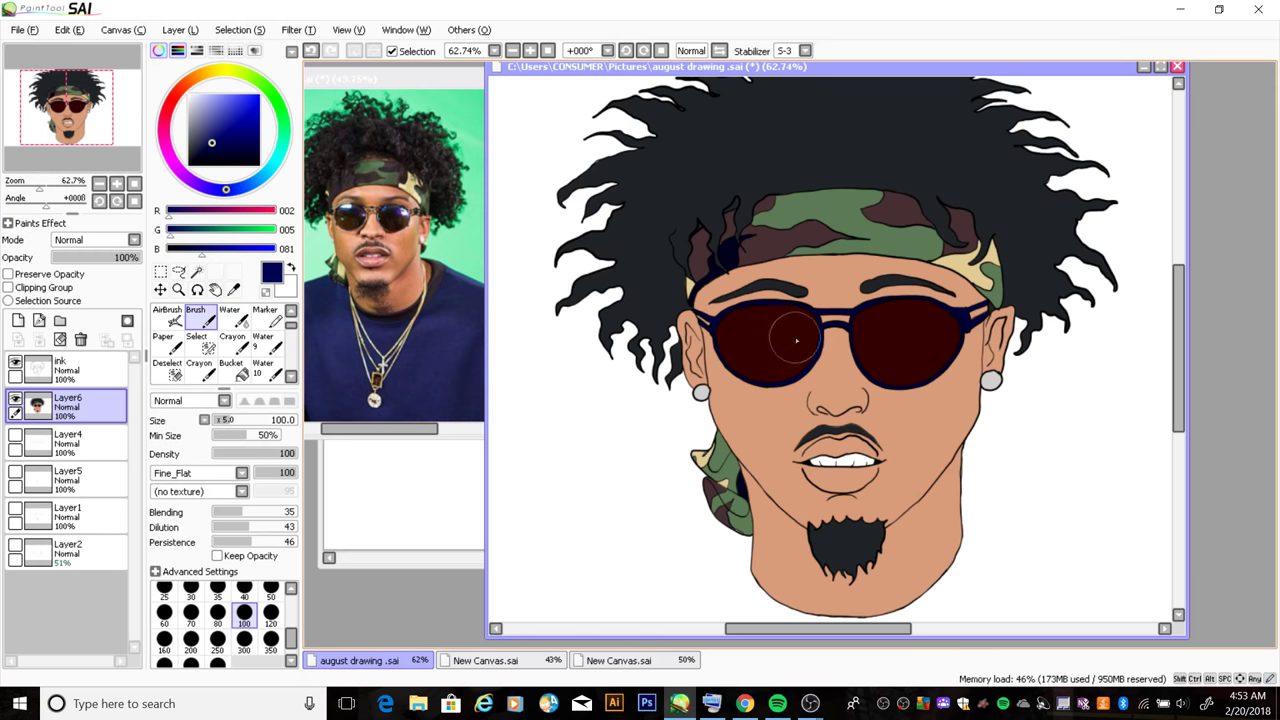
pyautogui.hotkey('ctrl', 'shift', 'n')
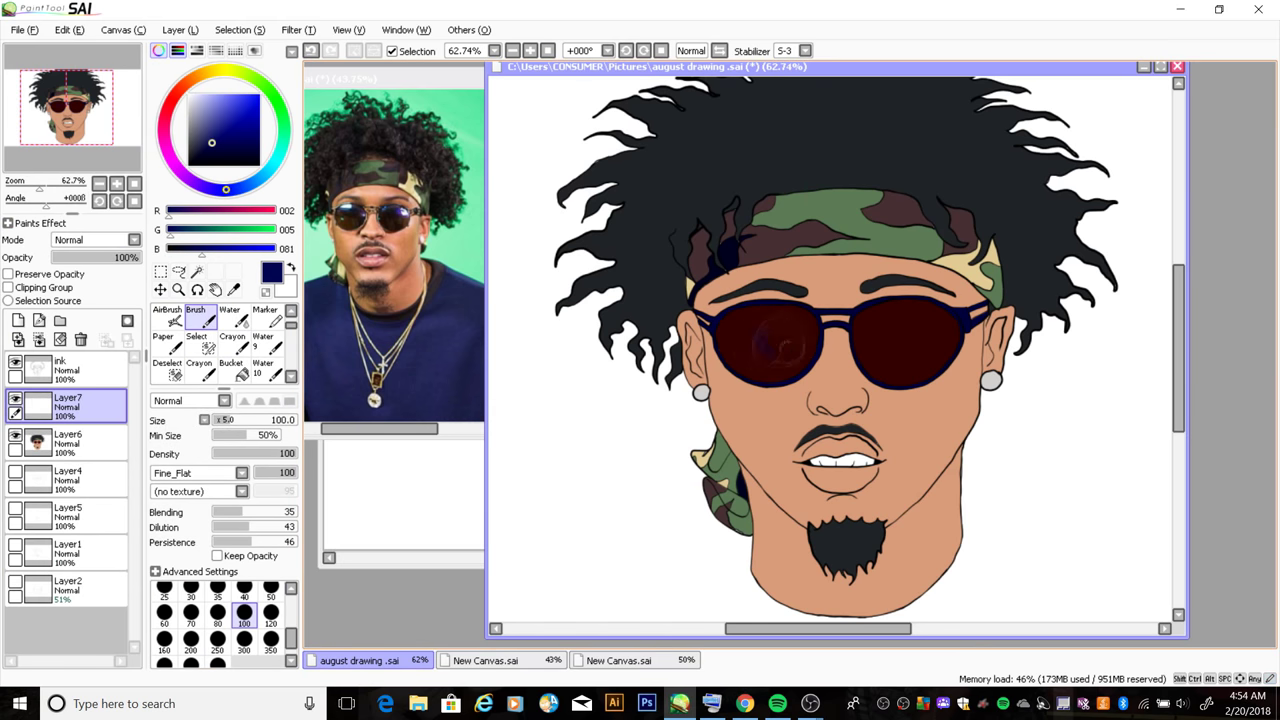
pyautogui.click(15, 364)
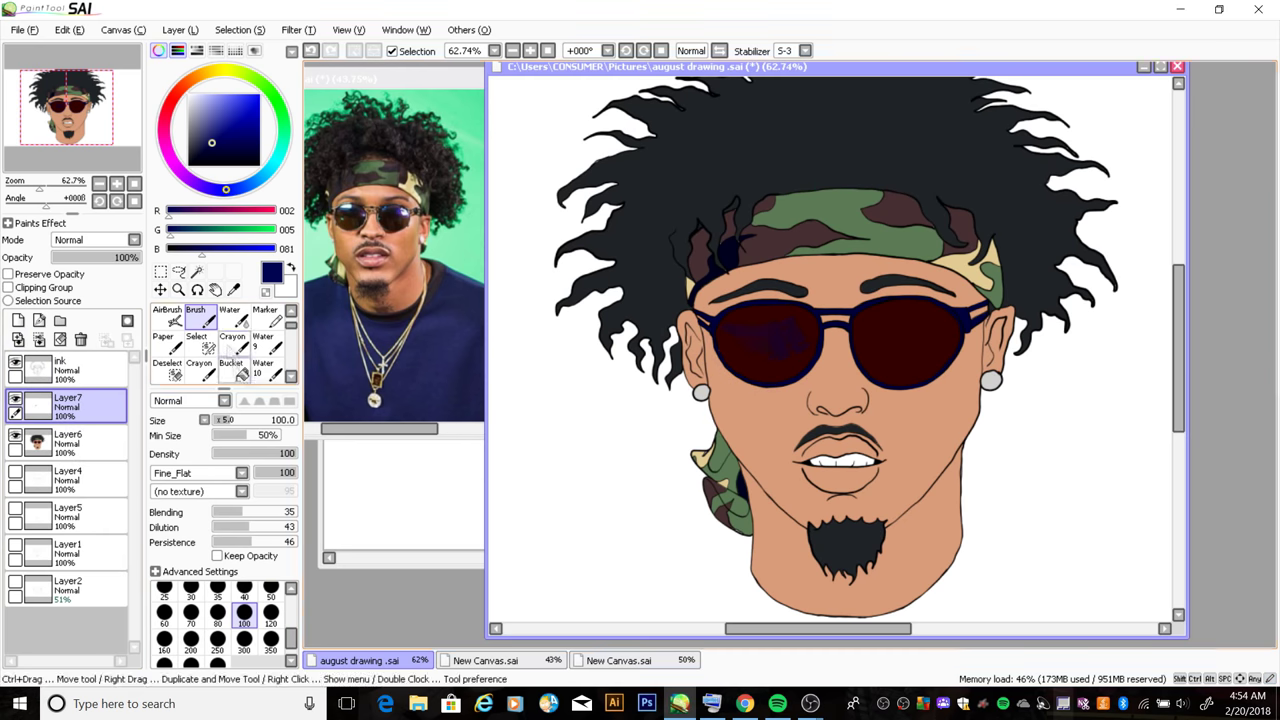
pyautogui.click(230, 316)
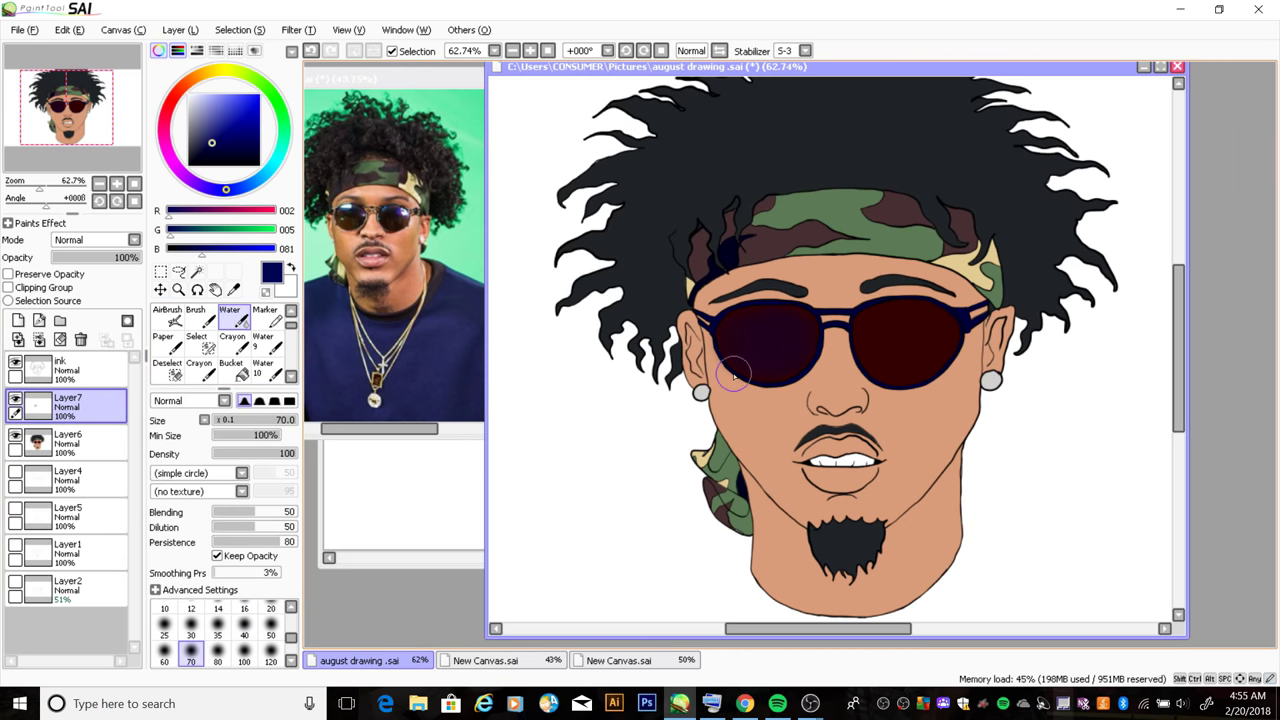
# Blend the right lens colour with the Water brush, then pick near-white for the glare
pyautogui.keyDown('alt'); pyautogui.click(775, 340); pyautogui.keyUp('alt')
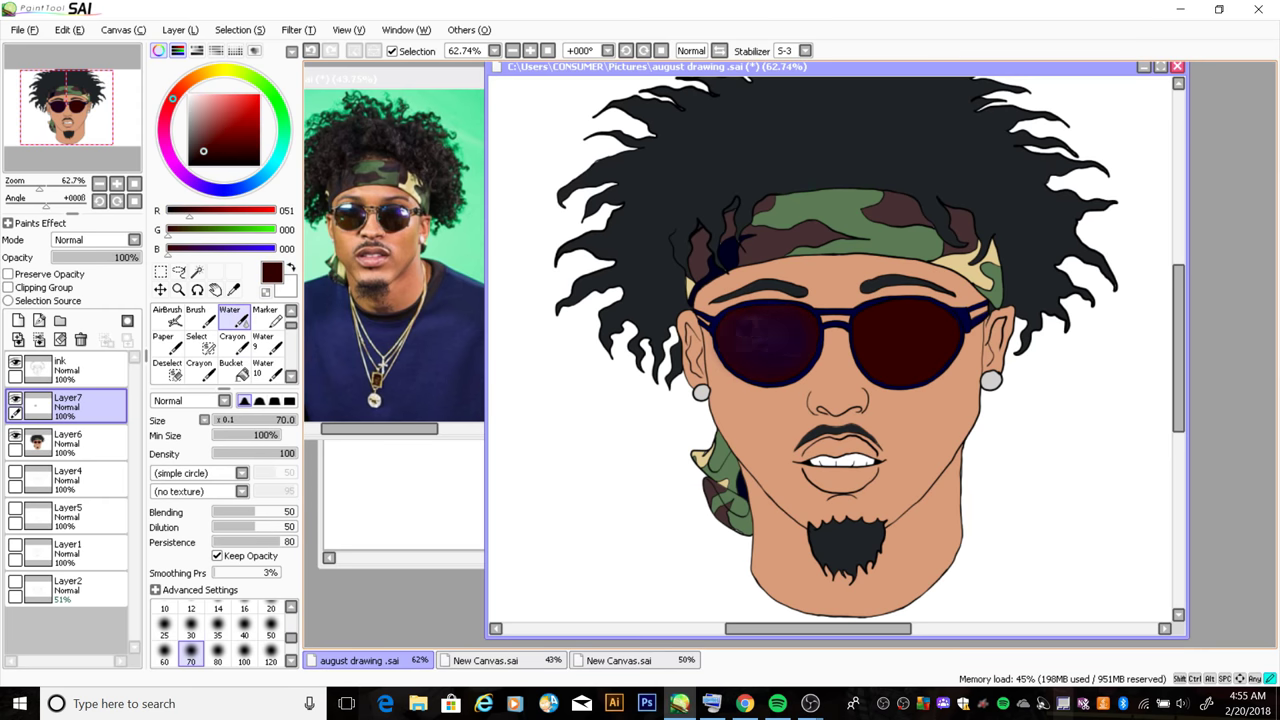
pyautogui.click(195, 316)
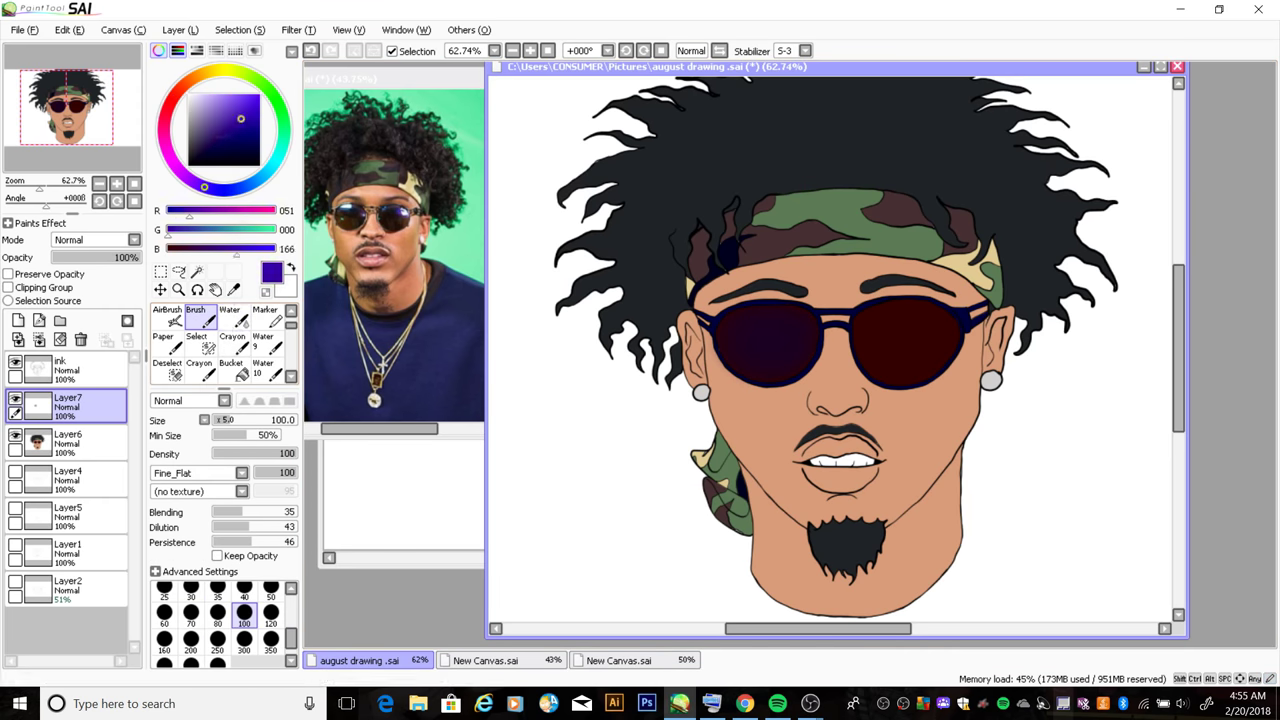
pyautogui.press('w')
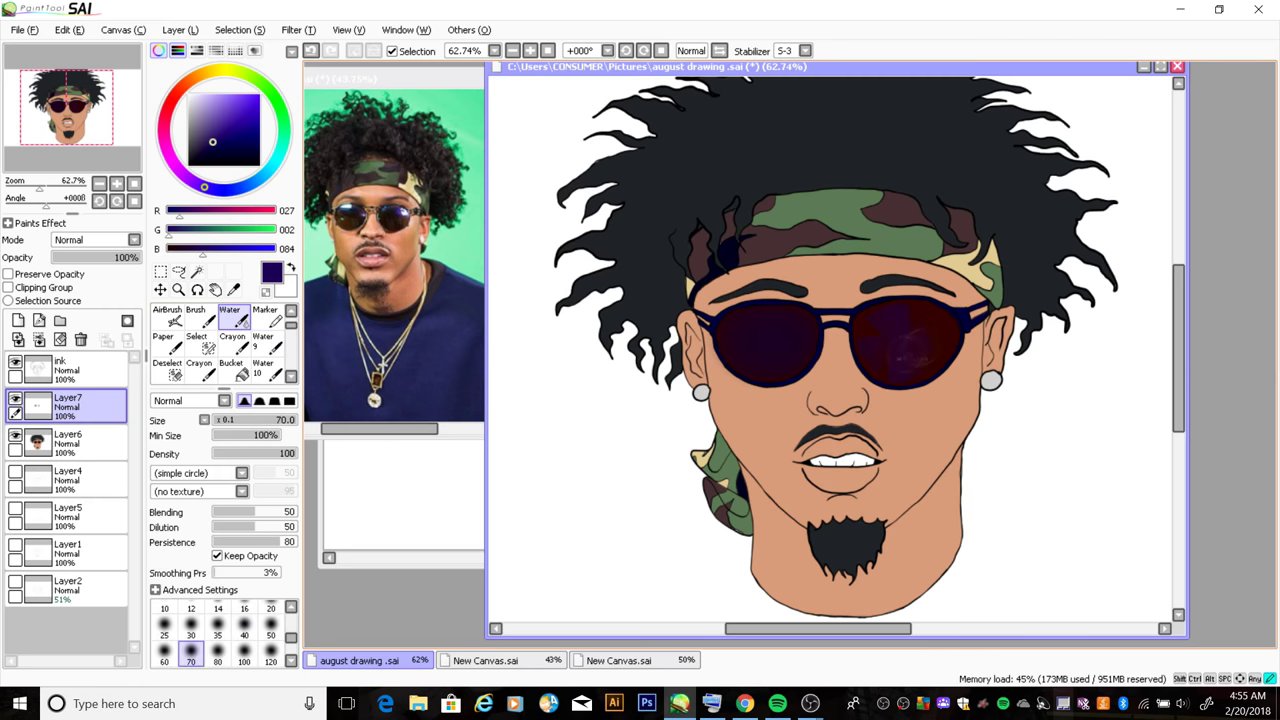
pyautogui.moveTo(875, 328); pyautogui.dragTo(858, 322)
pyautogui.moveTo(940, 330)
pyautogui.mouseDown()
pyautogui.moveTo(895, 318)
pyautogui.moveTo(880, 342)
pyautogui.mouseUp()
pyautogui.press('e')
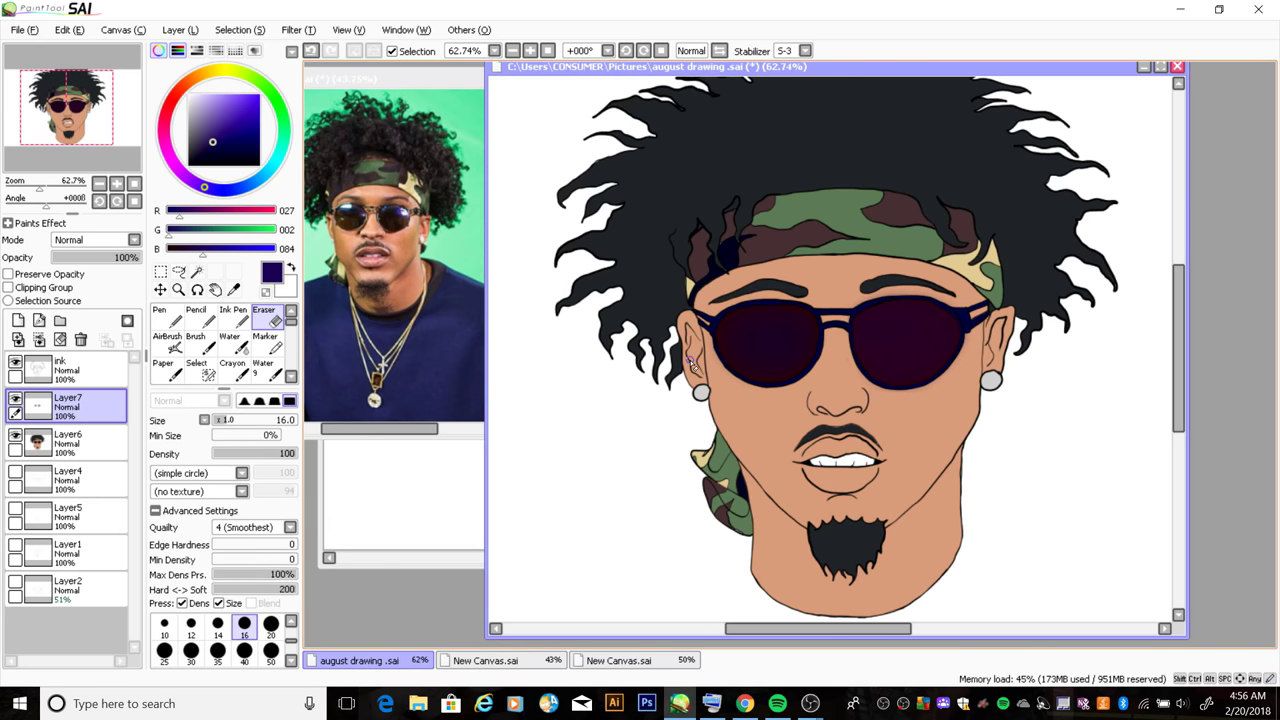
pyautogui.click(160, 315)
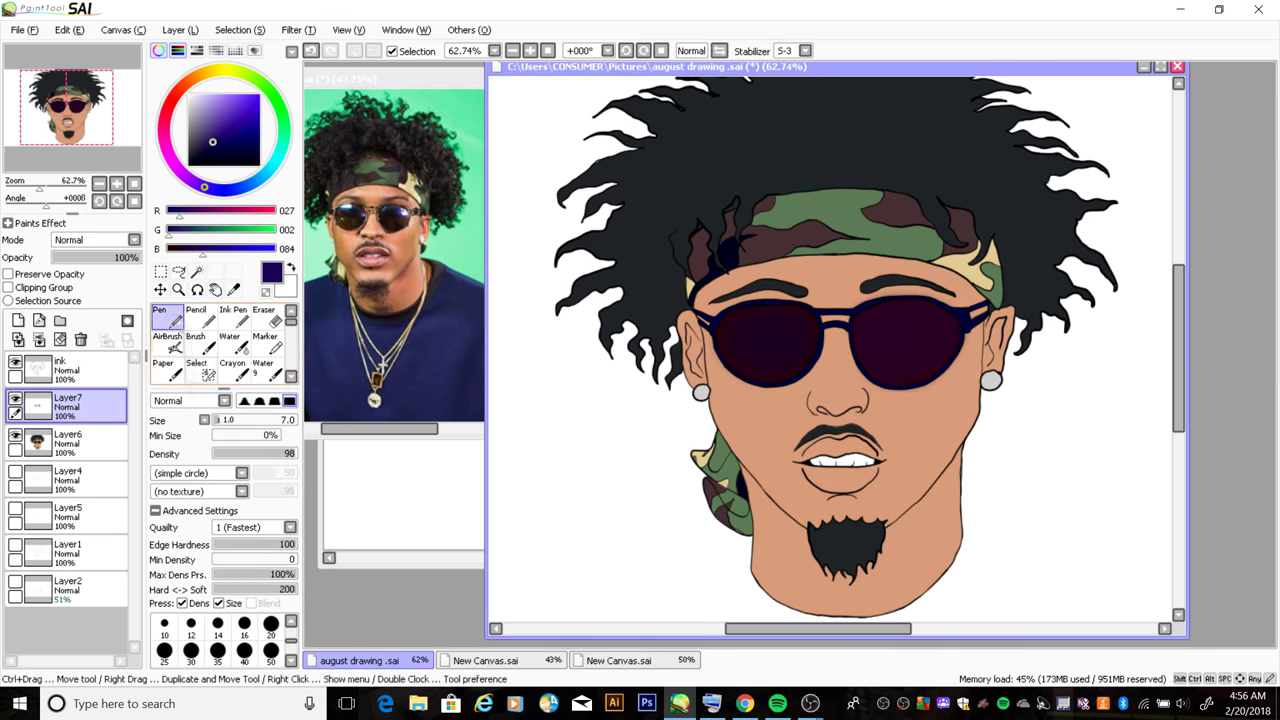
pyautogui.press('x')
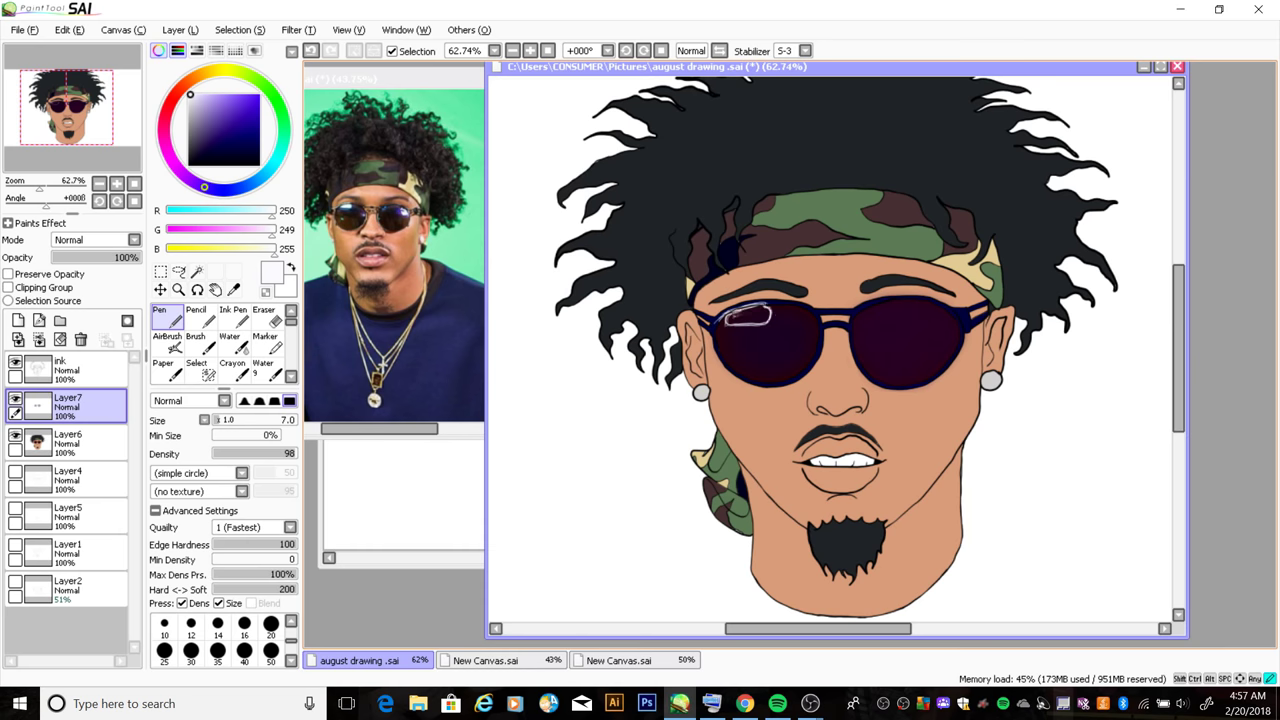
# Fill the left lens glare outline with white and soften it with the Water brush
pyautogui.click(752, 314)
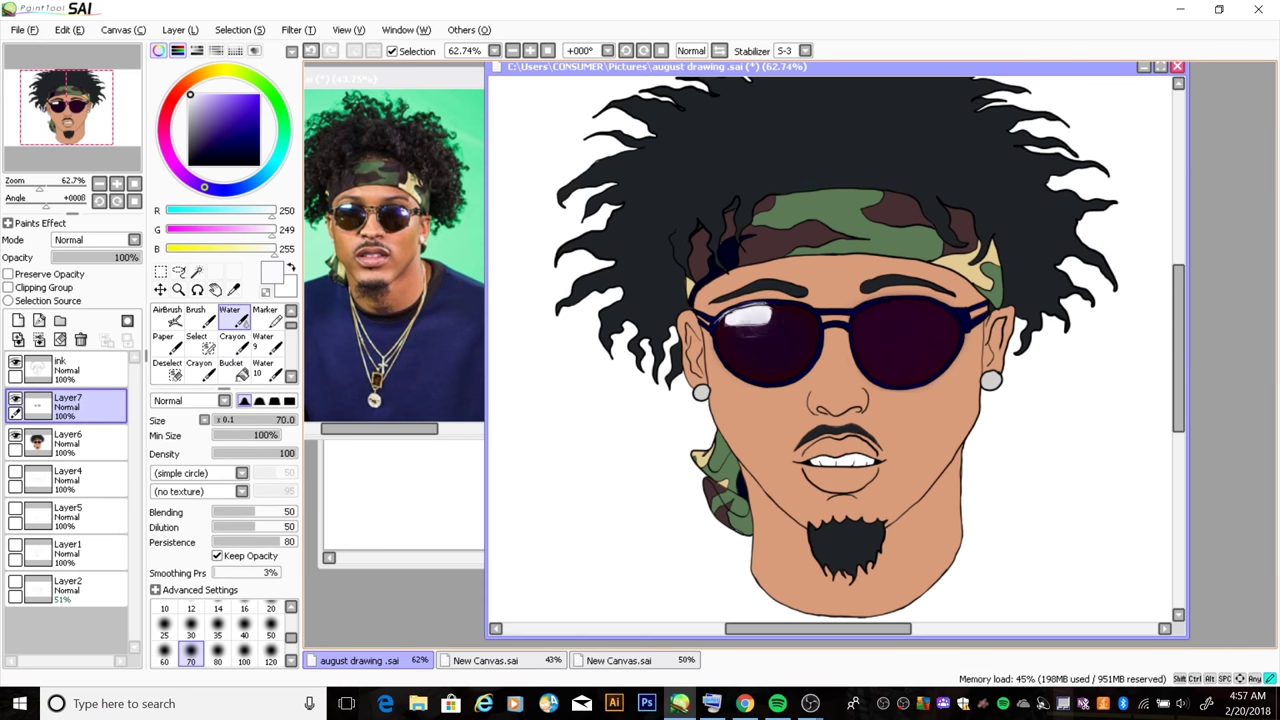
pyautogui.moveTo(735, 320); pyautogui.dragTo(770, 310)
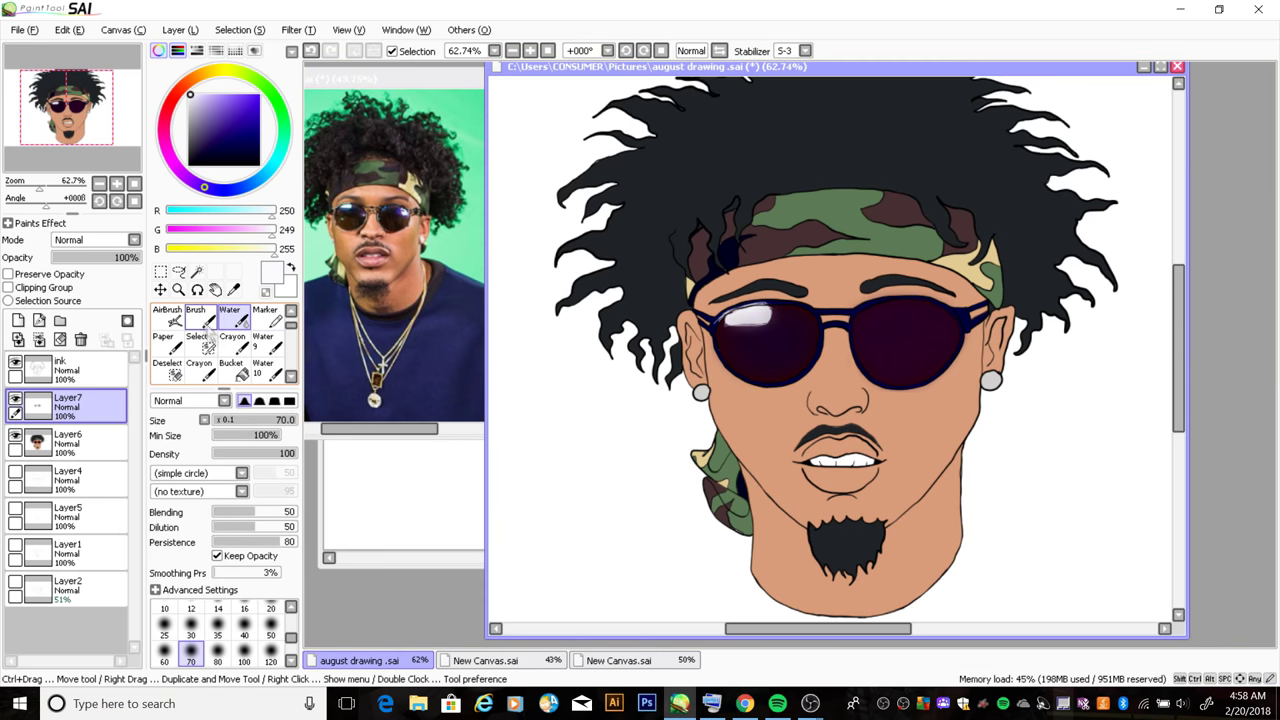
pyautogui.press('e')
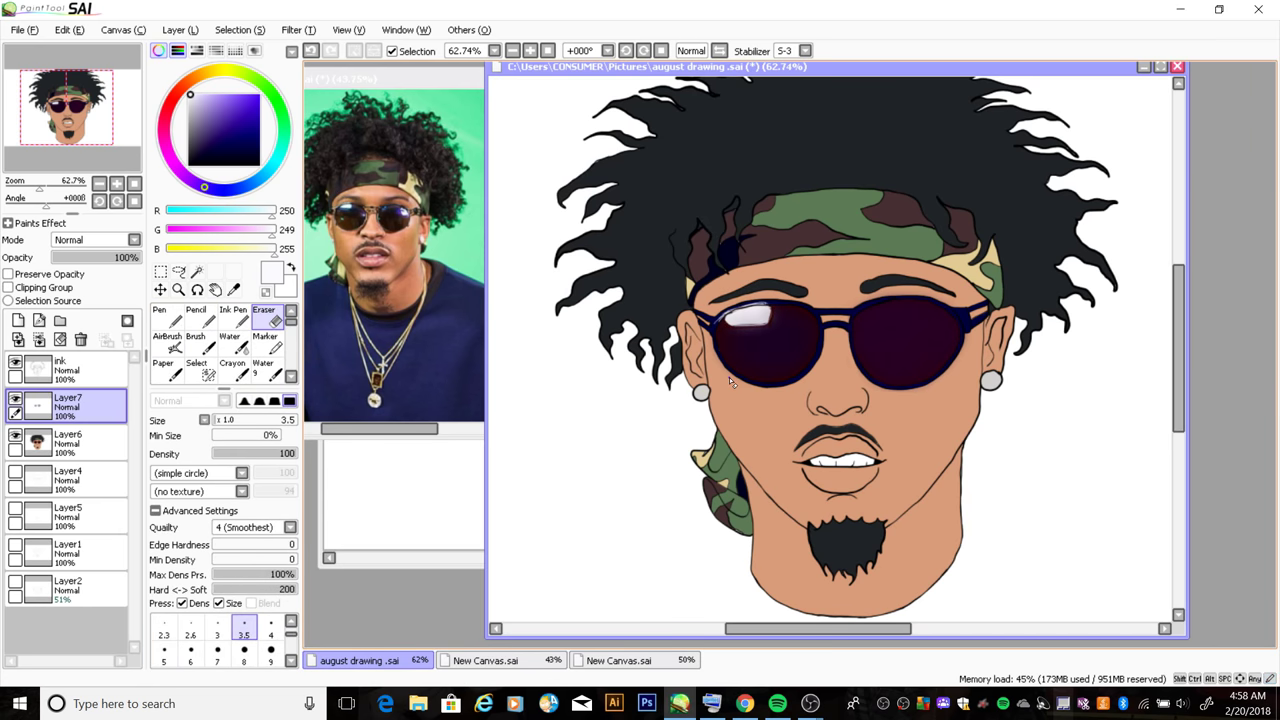
# On a new Layer8, blend an extra soft white highlight across the left lens
pyautogui.click(18, 320)
pyautogui.click(166, 316)
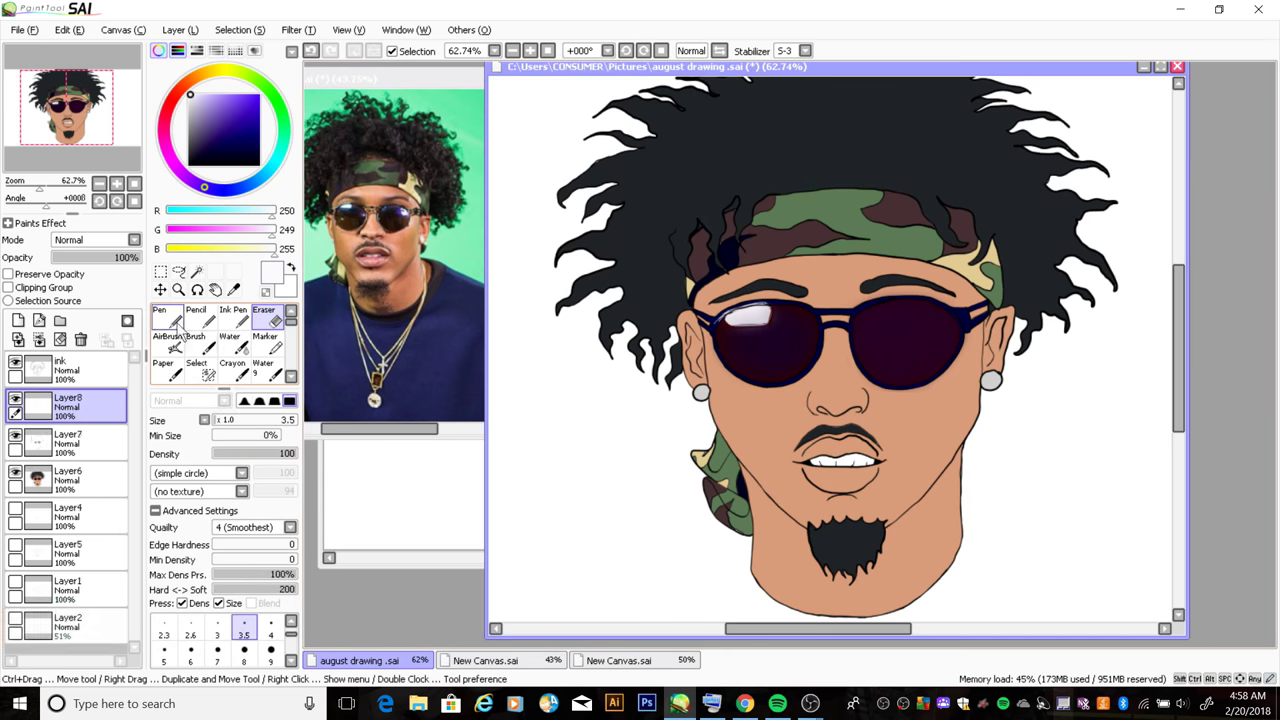
pyautogui.press('w')
pyautogui.moveTo(752, 318); pyautogui.dragTo(785, 330)
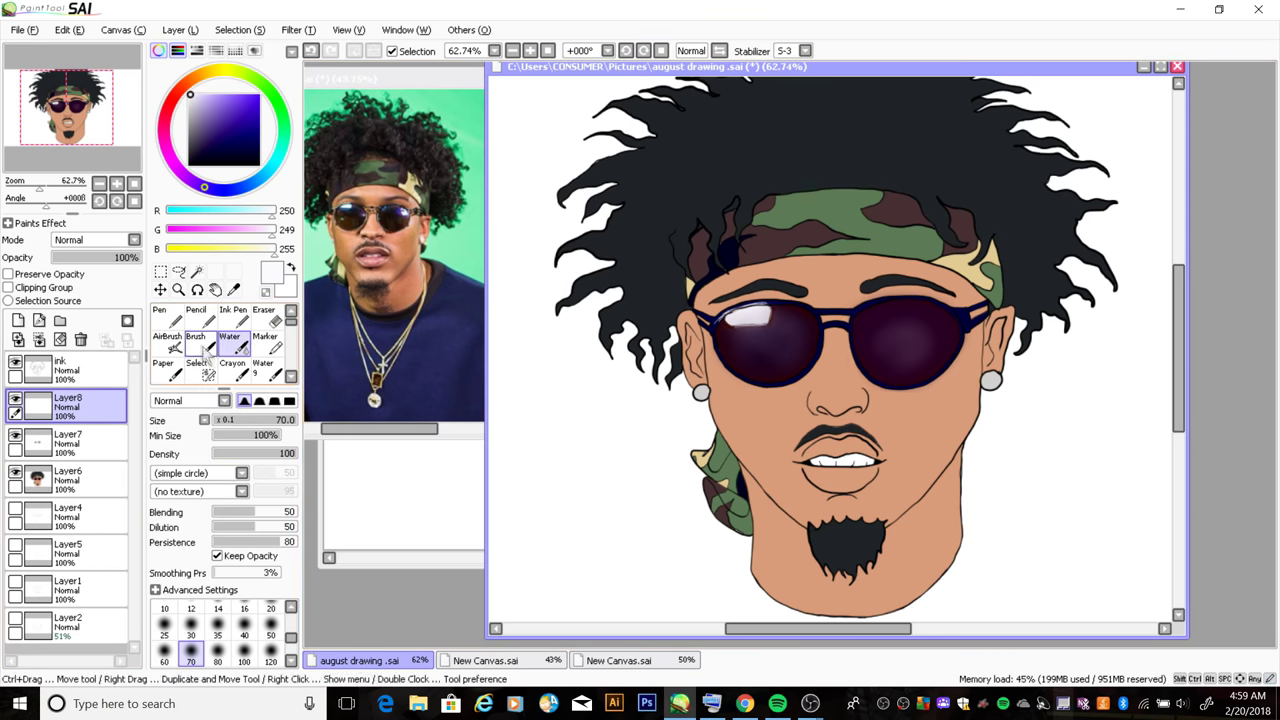
pyautogui.click(67, 440)
pyautogui.press('n')
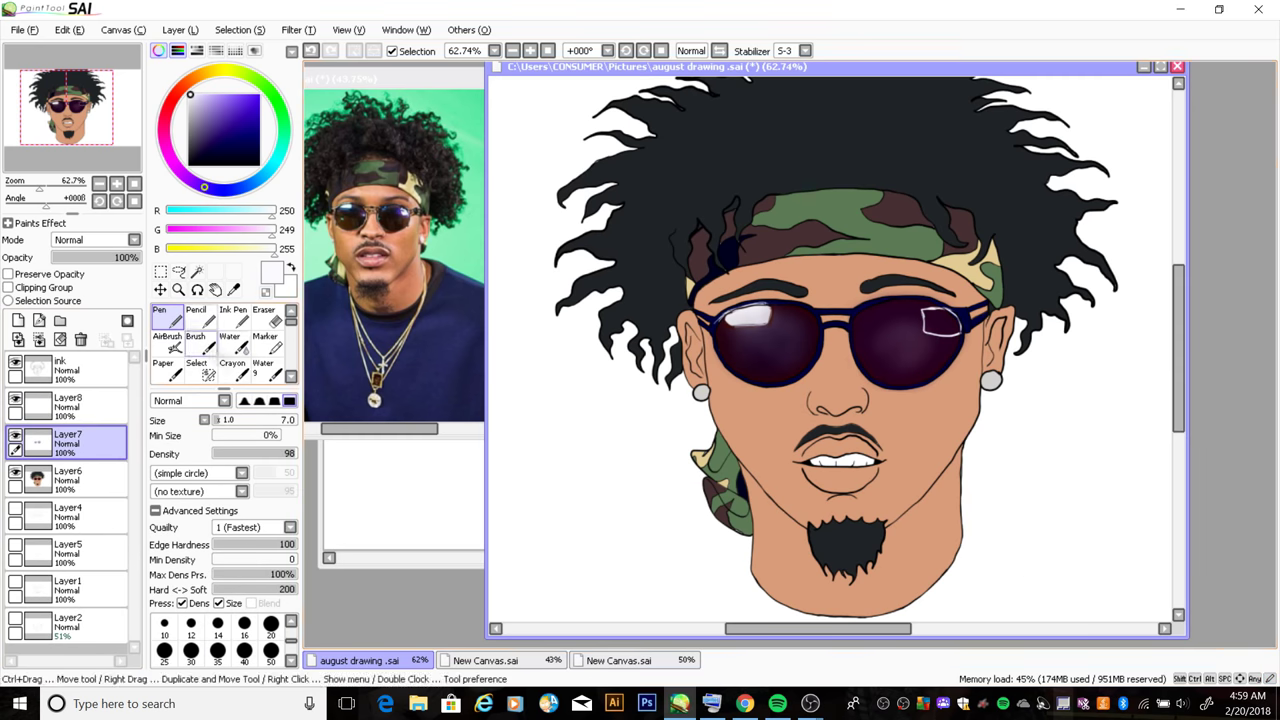
# Close the right lens glare outline, fill it white, and soften it with Water
pyautogui.press('e')
pyautogui.press('n')
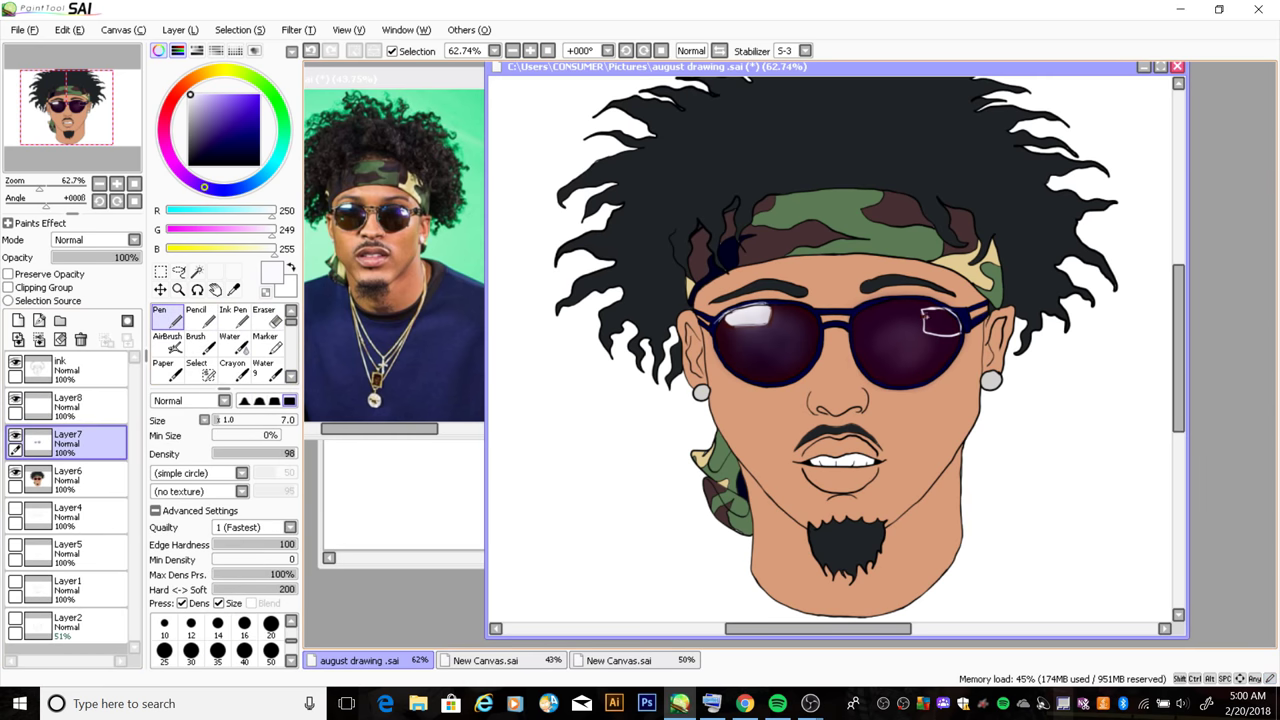
pyautogui.press('g')
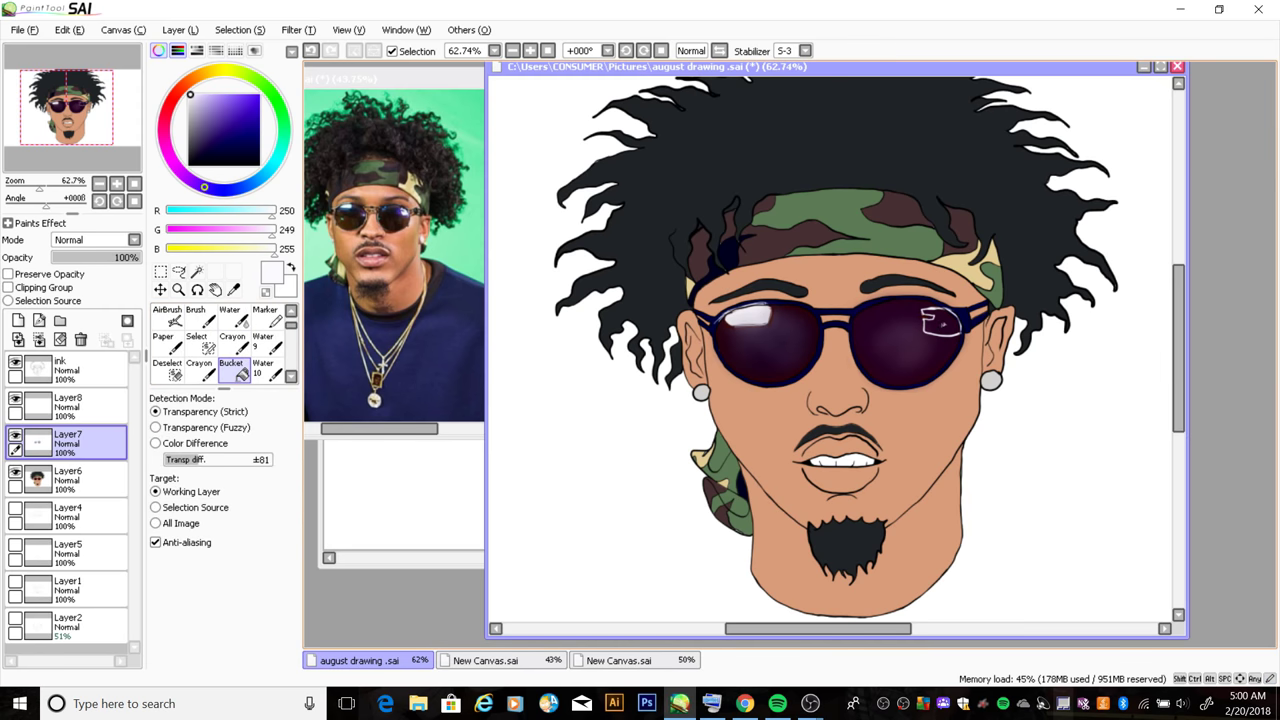
pyautogui.click(942, 323)
pyautogui.hotkey('ctrl', 'z')
pyautogui.press('n')
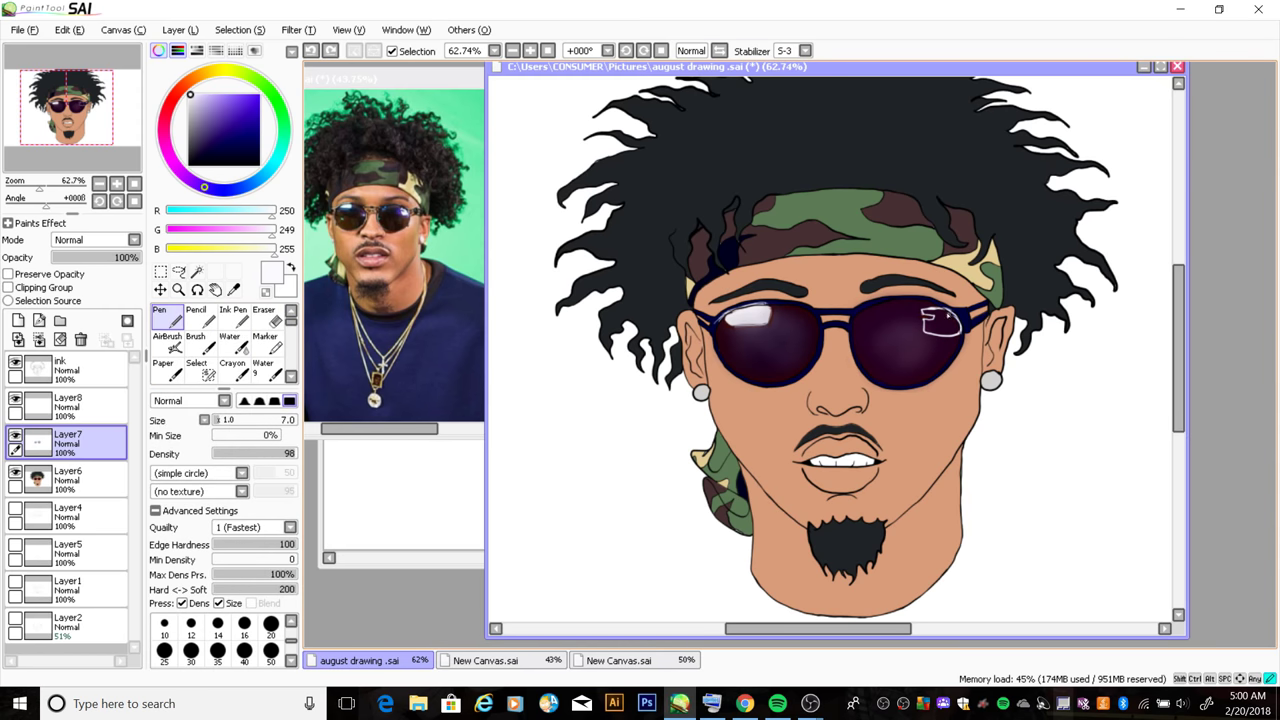
pyautogui.moveTo(945, 312); pyautogui.dragTo(957, 323)
pyautogui.press('g')
pyautogui.click(940, 322)
pyautogui.press('w')
pyautogui.moveTo(945, 322)
pyautogui.mouseDown()
pyautogui.moveTo(928, 318)
pyautogui.moveTo(905, 350)
pyautogui.mouseUp()
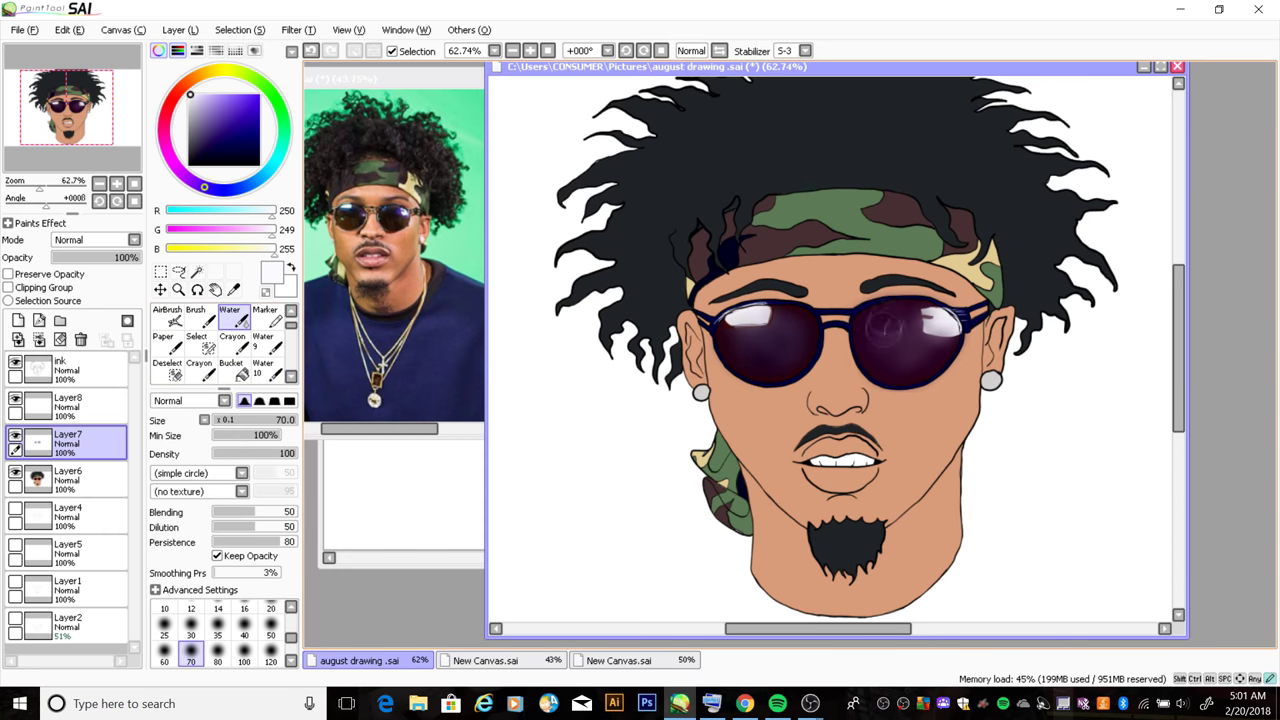
# Add white Pen shines on the frame's left edge and across the glasses bridge
pyautogui.press('n')
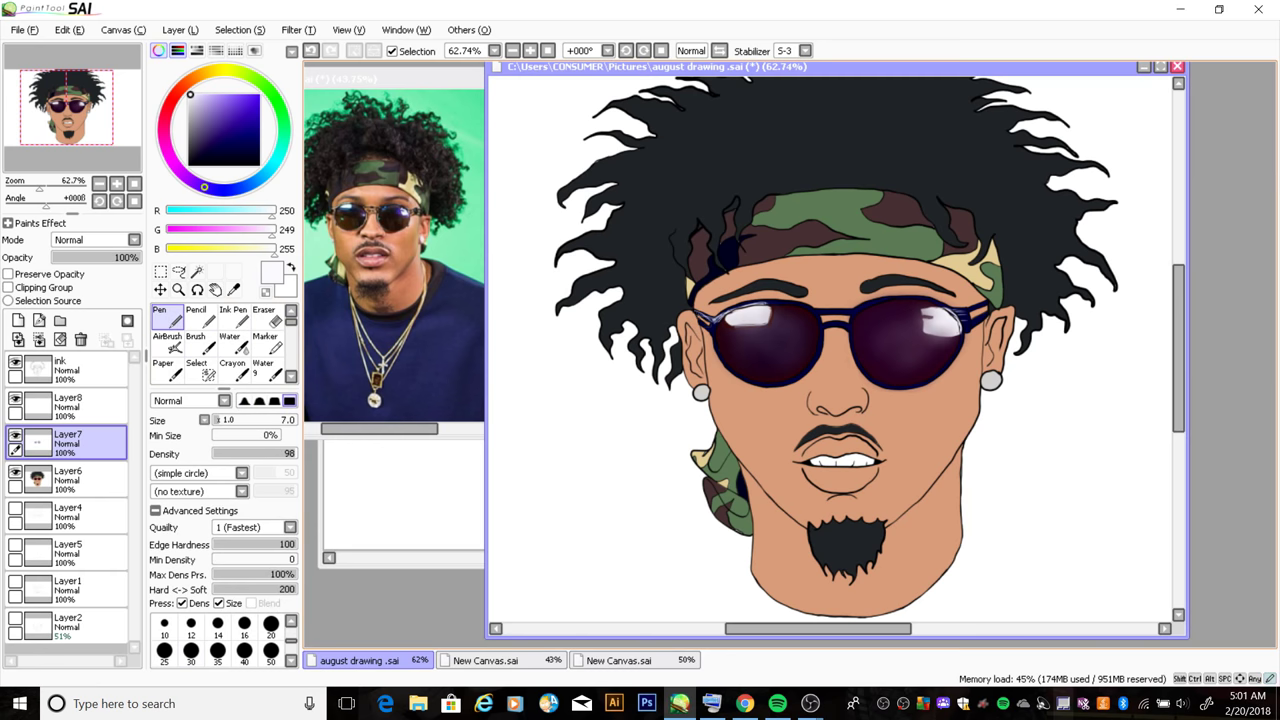
pyautogui.moveTo(716, 322); pyautogui.dragTo(700, 338)
pyautogui.moveTo(842, 310); pyautogui.dragTo(814, 318)
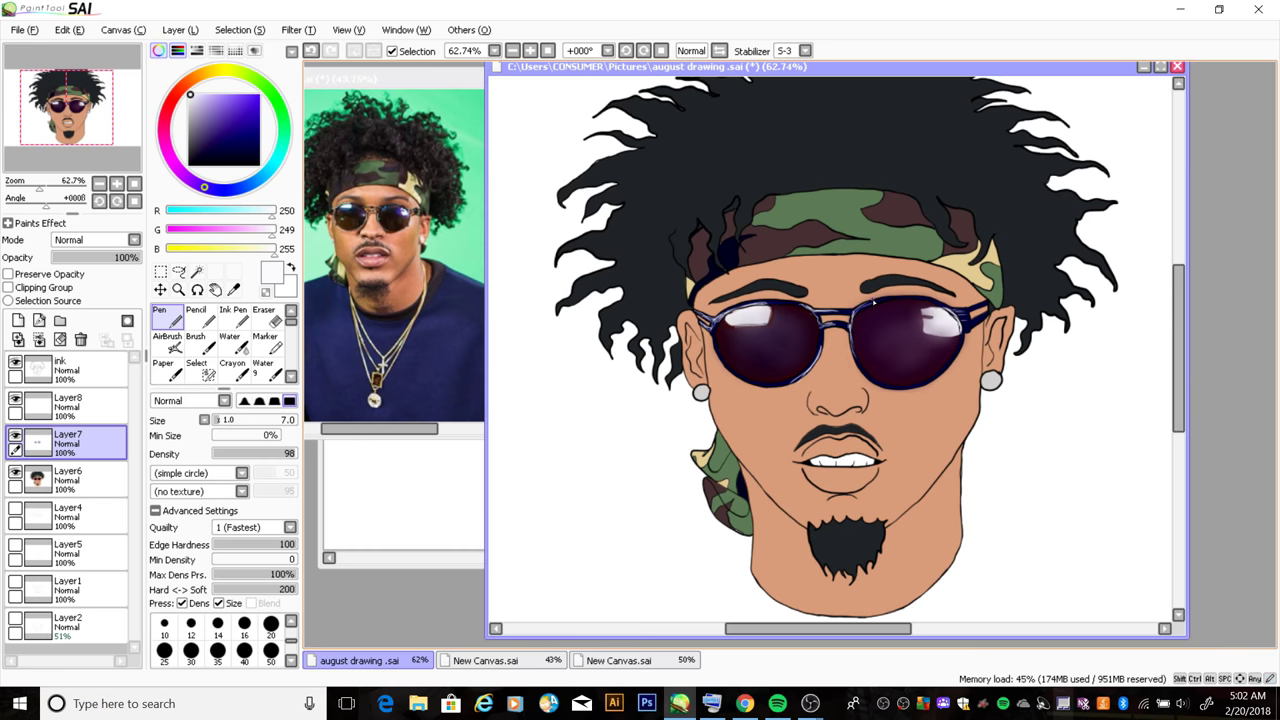
# Smudge the centre of the goatee to a soft grey with the Water brush
pyautogui.click(230, 343)
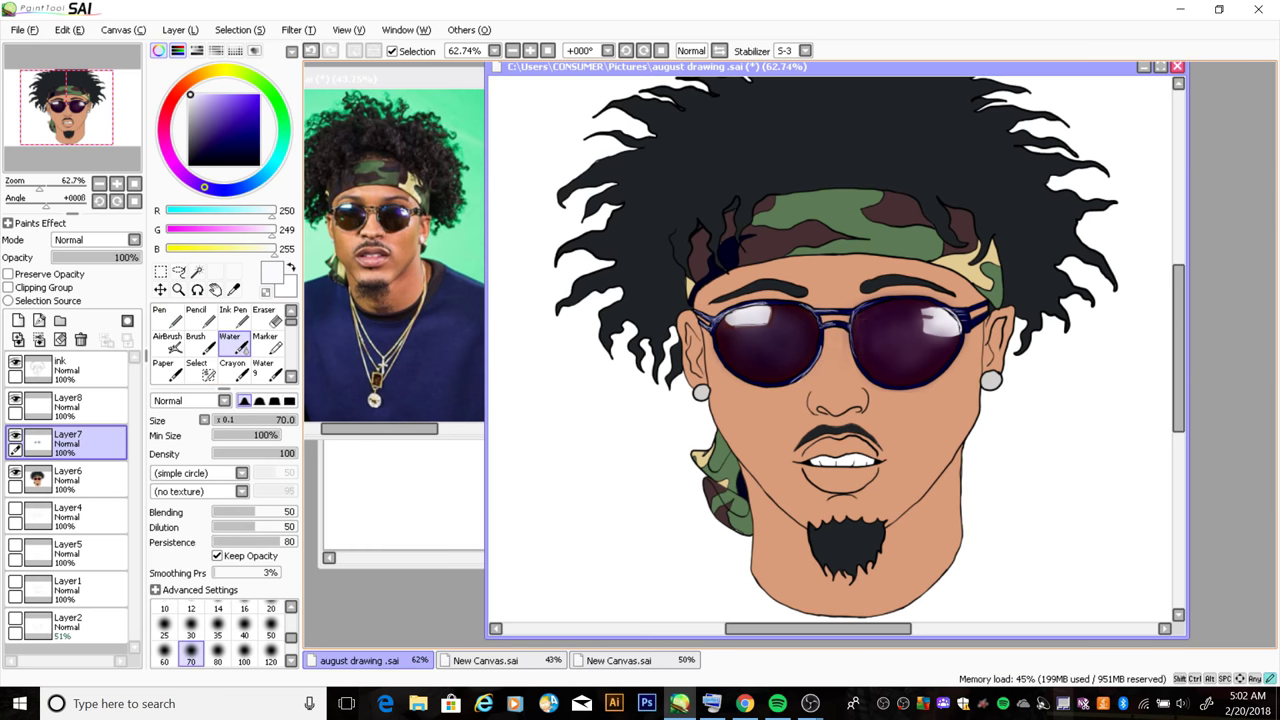
pyautogui.press('n')
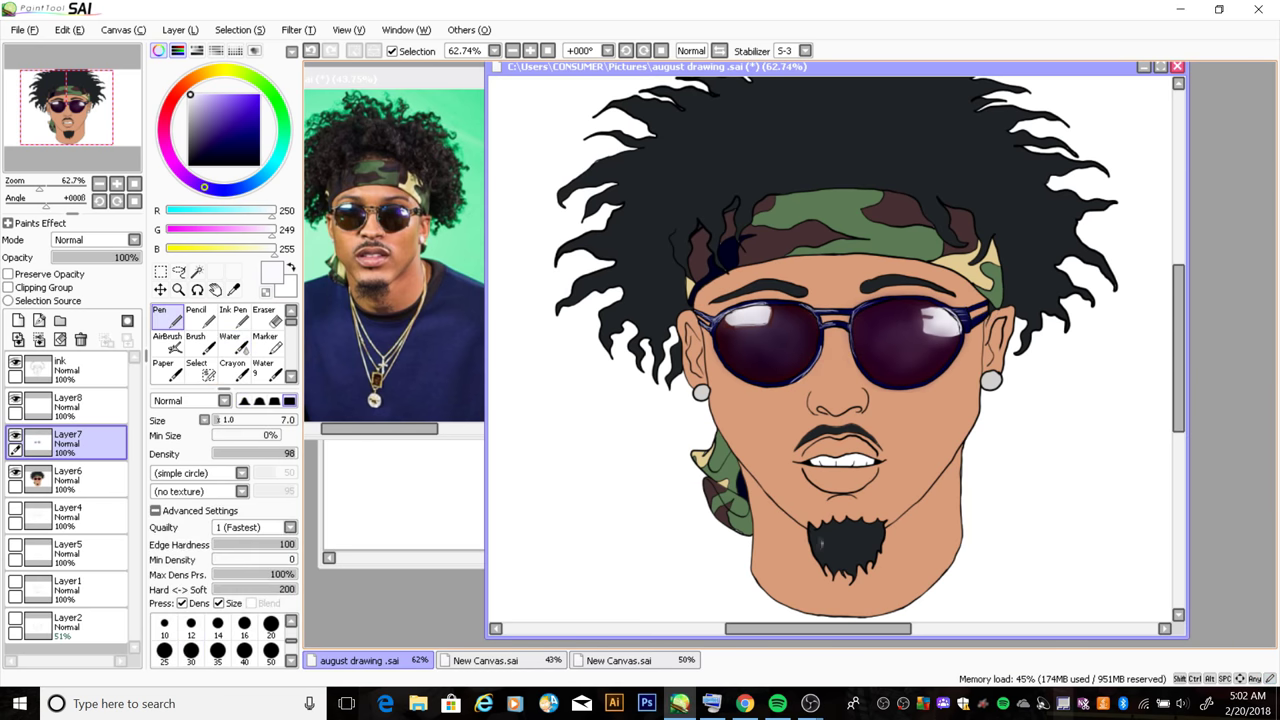
pyautogui.press('w')
pyautogui.moveTo(825, 540)
pyautogui.mouseDown()
pyautogui.moveTo(860, 545)
pyautogui.moveTo(860, 560)
pyautogui.moveTo(840, 555)
pyautogui.moveTo(850, 560)
pyautogui.mouseUp()
pyautogui.keyDown('alt'); pyautogui.click(840, 545); pyautogui.keyUp('alt')
# Darken the goatee, blend dark hair over both headband edges, and add Layer9
pyautogui.press('n')
pyautogui.press('w')
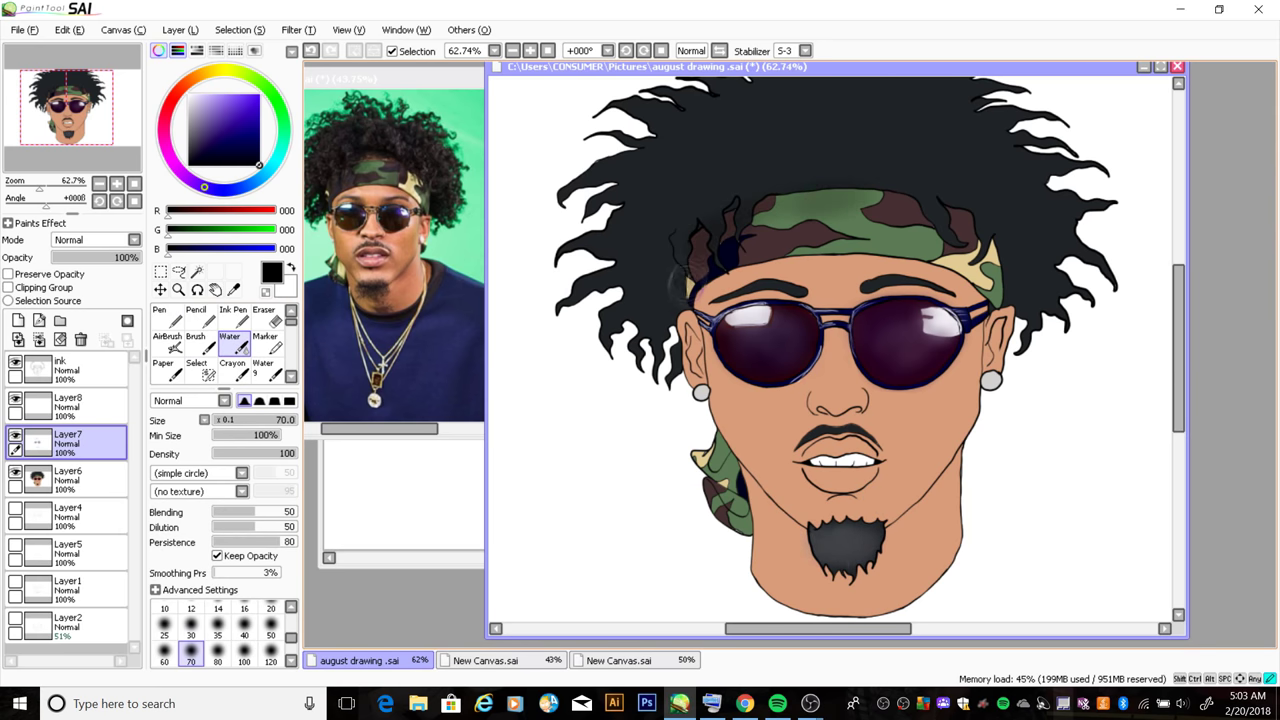
pyautogui.moveTo(676, 280)
pyautogui.mouseDown()
pyautogui.moveTo(710, 290)
pyautogui.moveTo(740, 250)
pyautogui.moveTo(800, 215)
pyautogui.mouseUp()
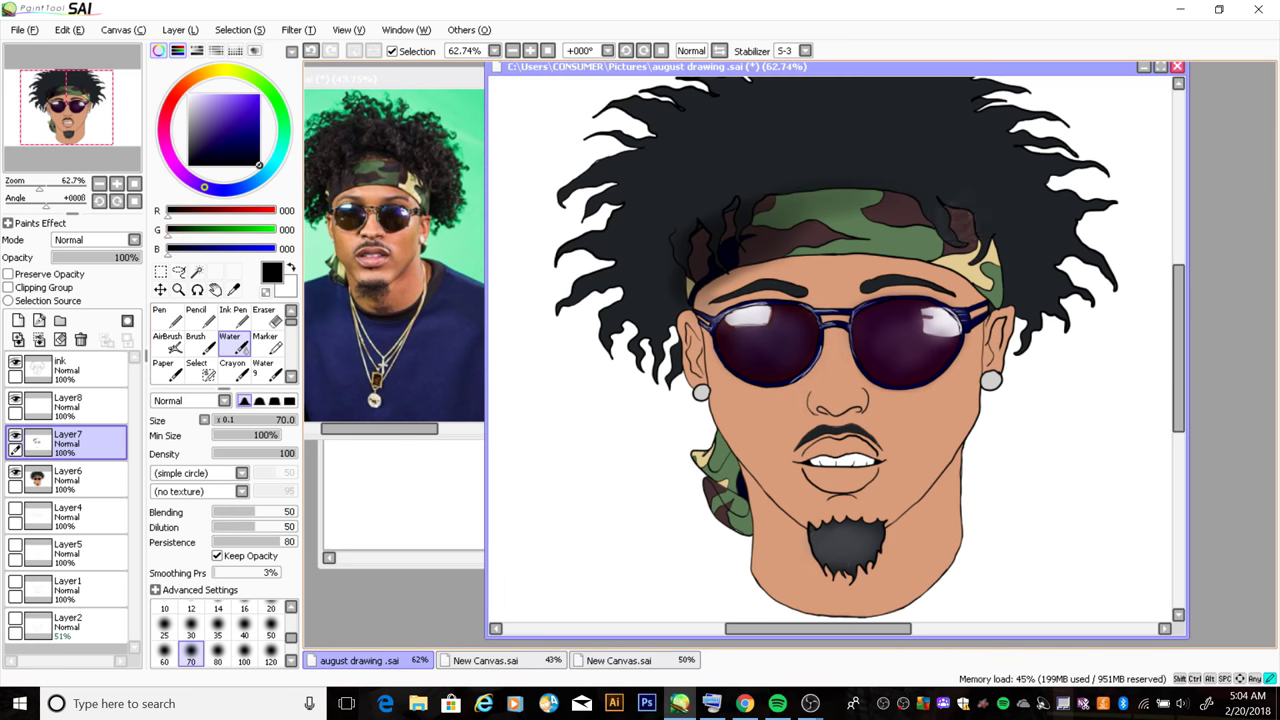
pyautogui.moveTo(962, 228); pyautogui.dragTo(1010, 310)
pyautogui.moveTo(995, 245)
pyautogui.mouseDown()
pyautogui.moveTo(958, 232)
pyautogui.moveTo(915, 272)
pyautogui.mouseUp()
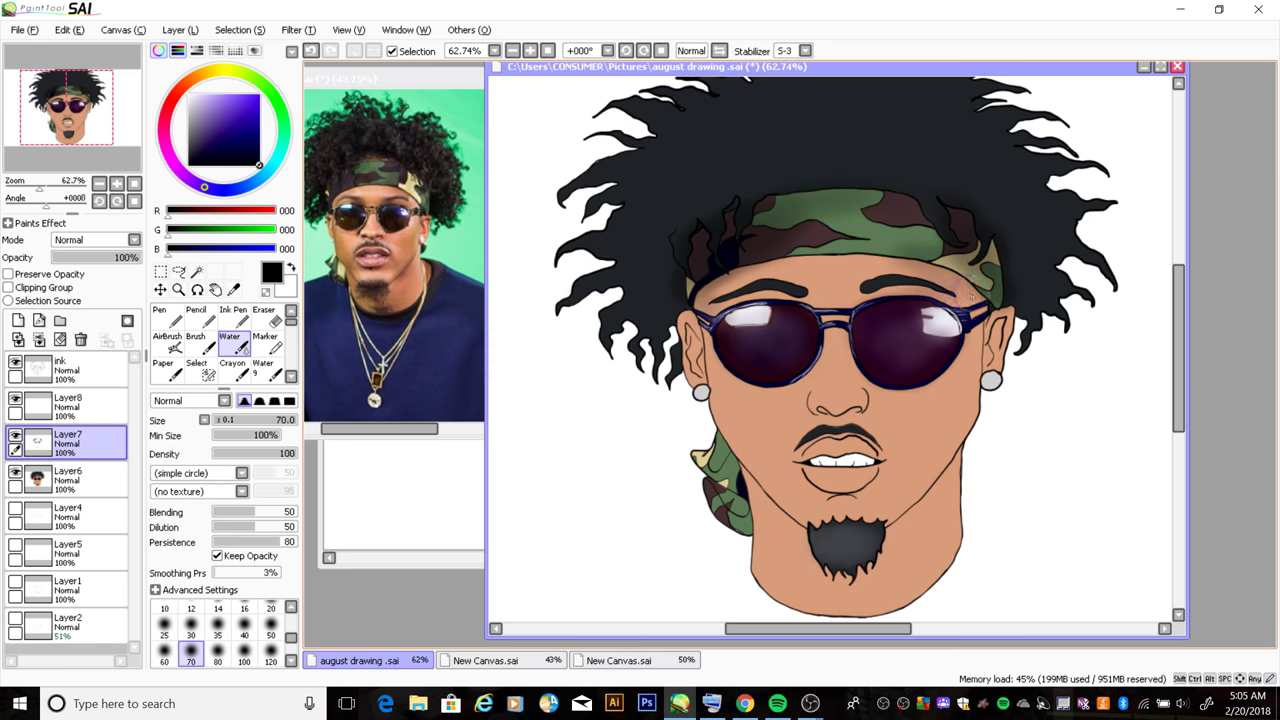
pyautogui.hotkey('ctrl', 'shift', 'n')
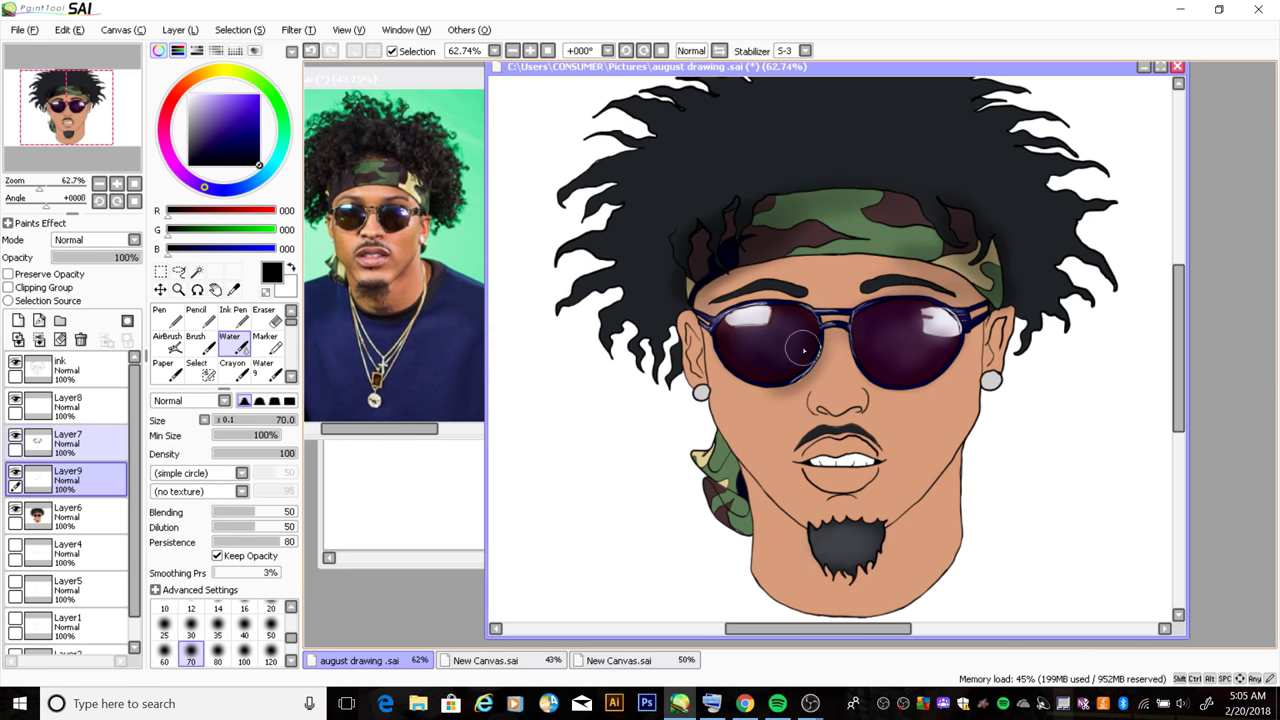
# Blend the right chin shading and darken the hair beside both headband ends
pyautogui.moveTo(918, 500); pyautogui.dragTo(810, 585)
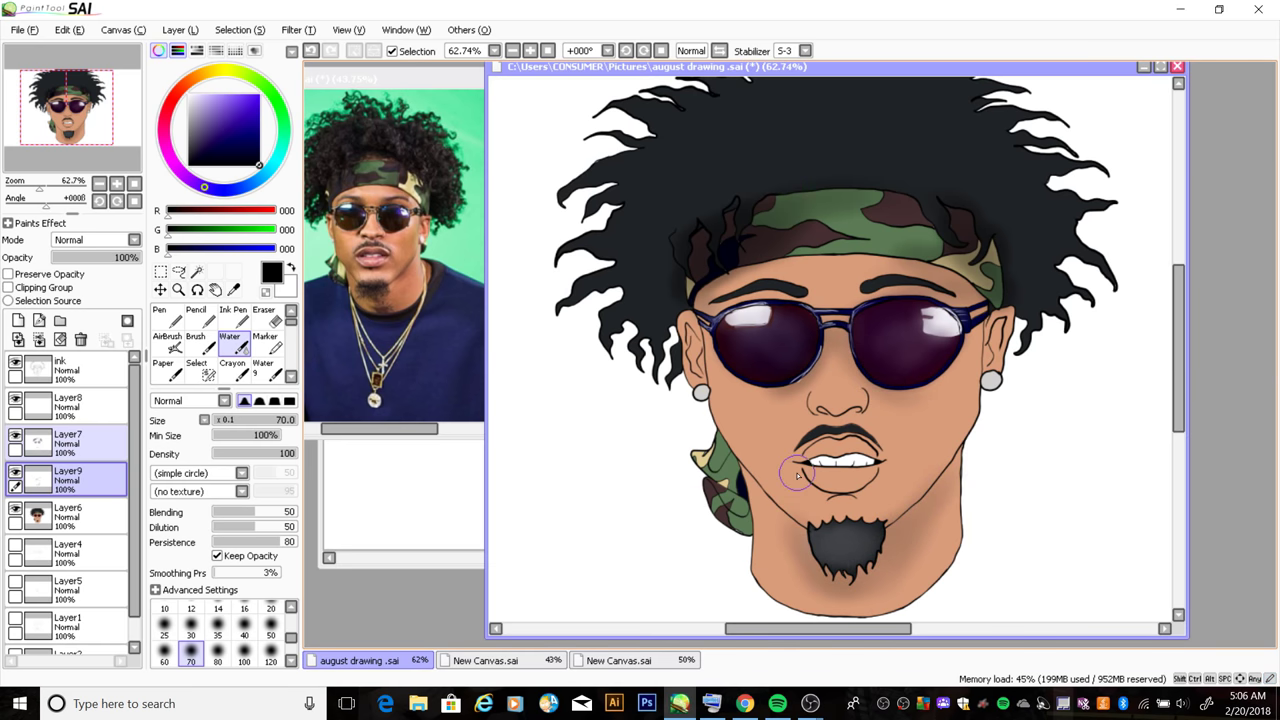
pyautogui.moveTo(682, 335); pyautogui.dragTo(645, 262)
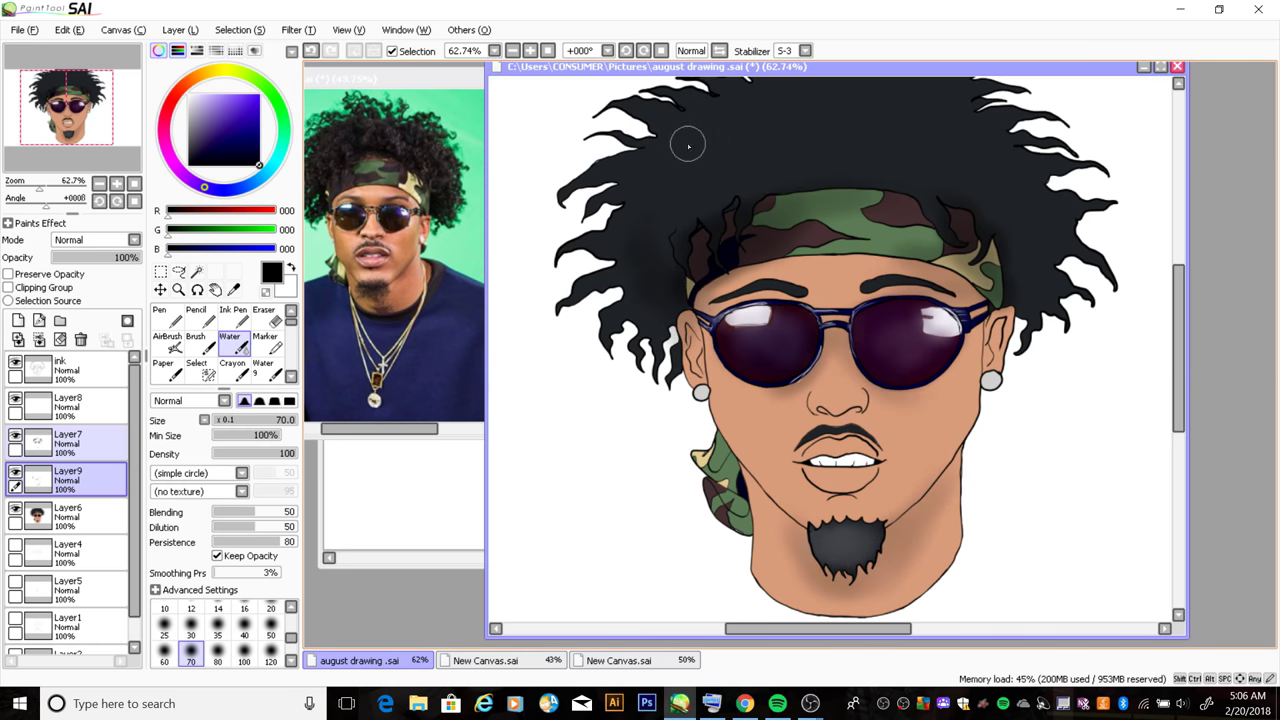
pyautogui.moveTo(990, 330); pyautogui.dragTo(980, 275)
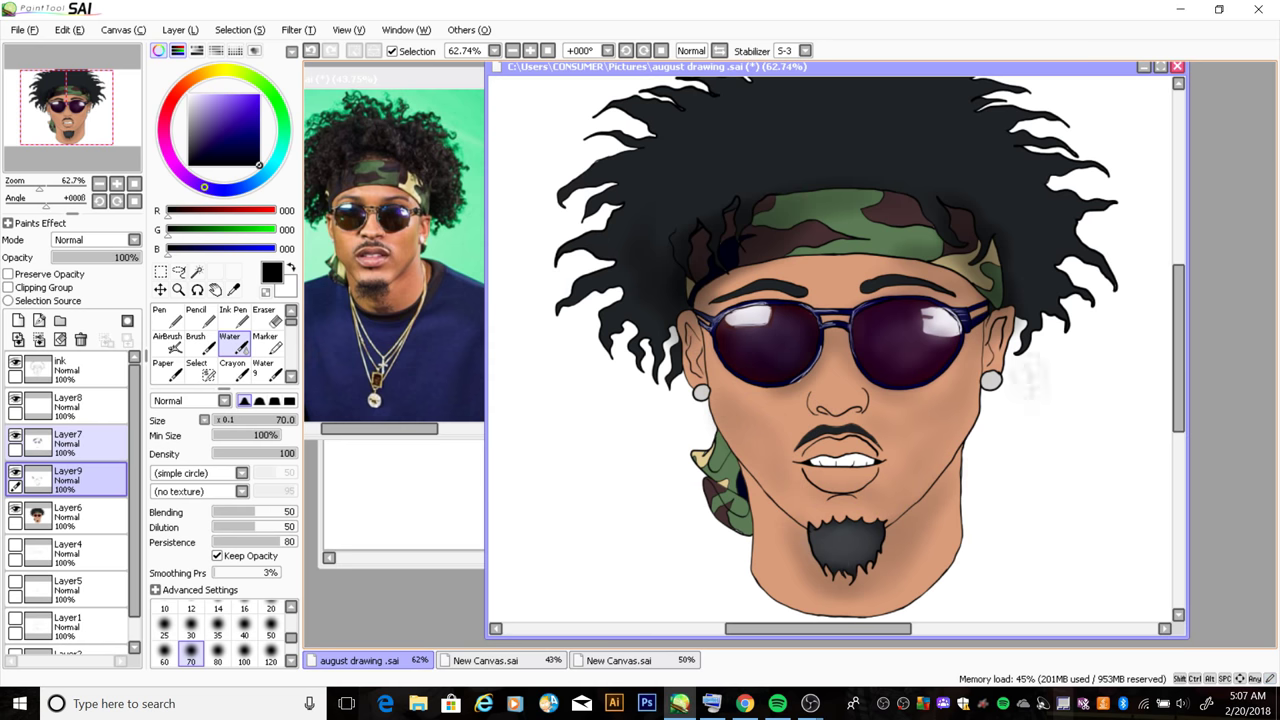
# Dab a white hard-Pen highlight on the right earring
pyautogui.press('n')
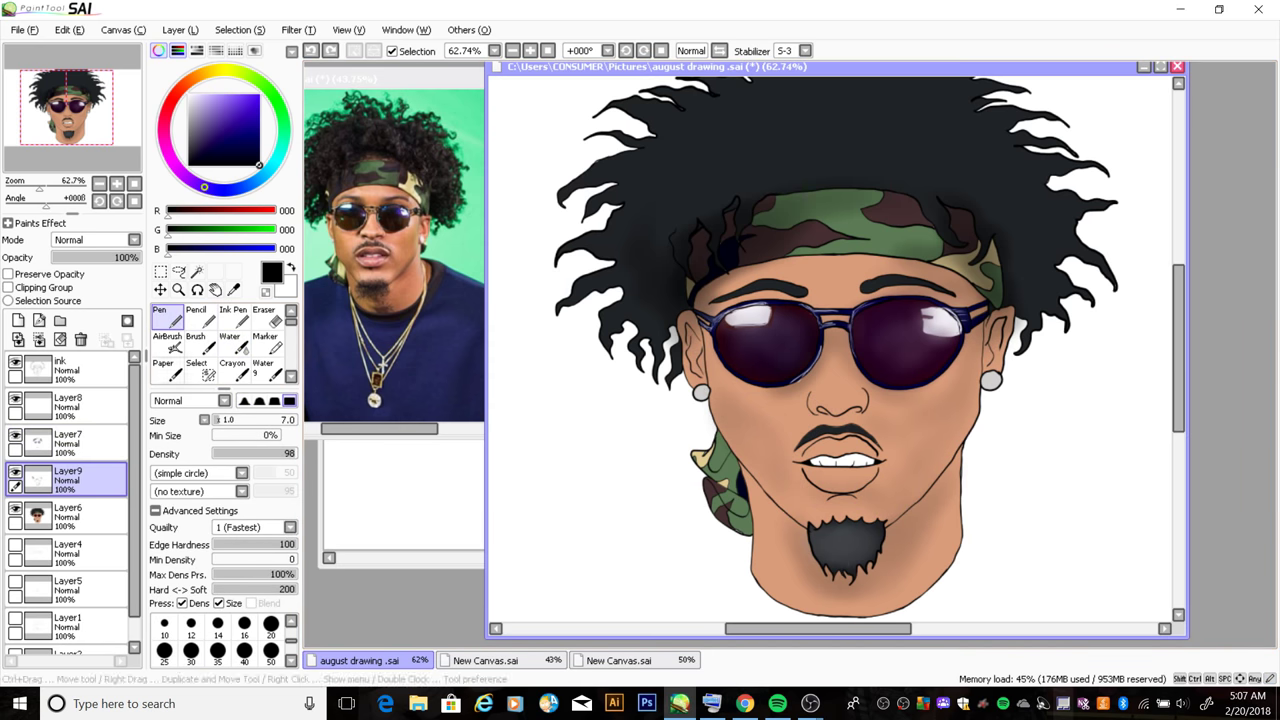
pyautogui.click(188, 94)
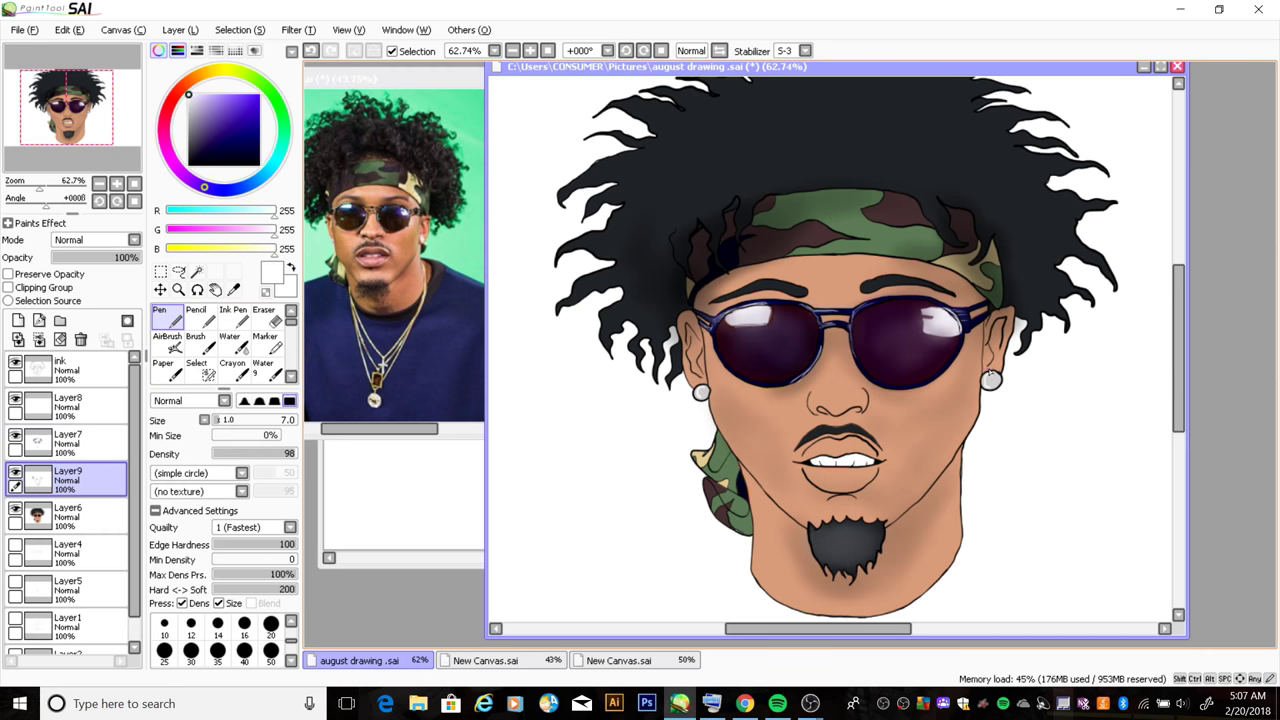
pyautogui.press('c')
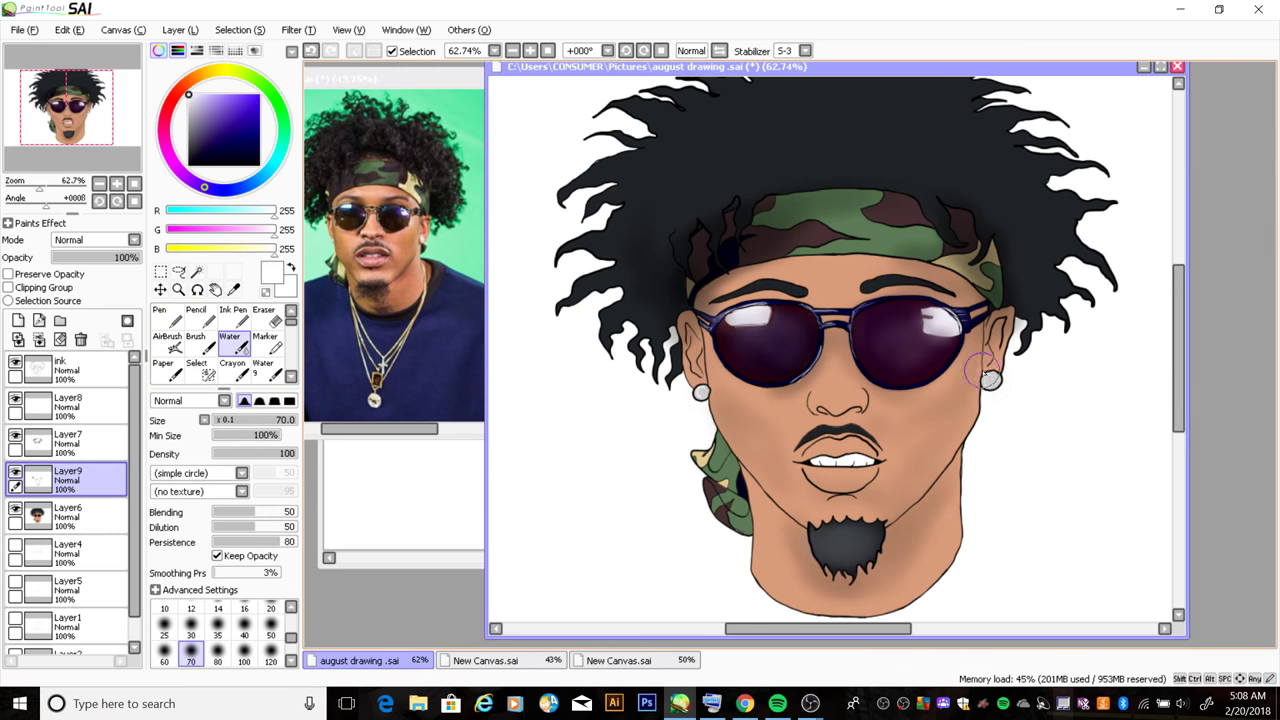
pyautogui.press('n')
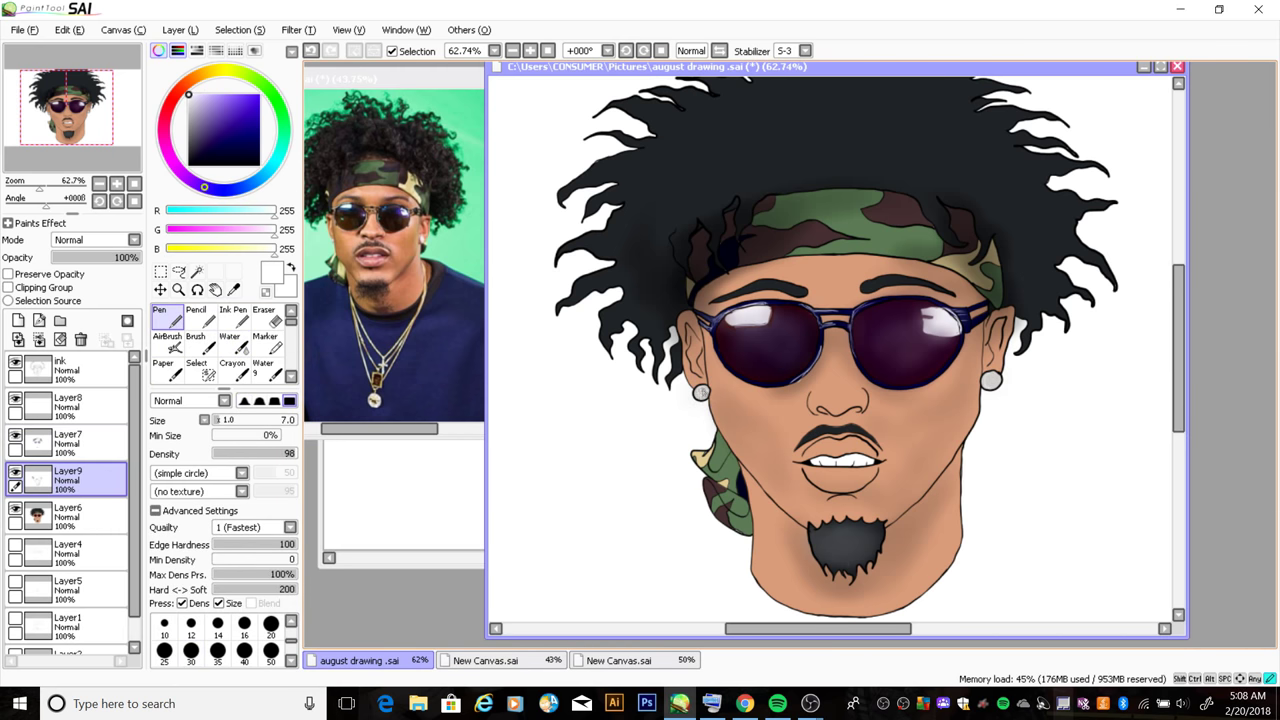
pyautogui.click(988, 379)
# On new Layer10, blend the sampled skin tone across the top of the goatee
pyautogui.press('c')
pyautogui.hotkey('ctrl', '-')
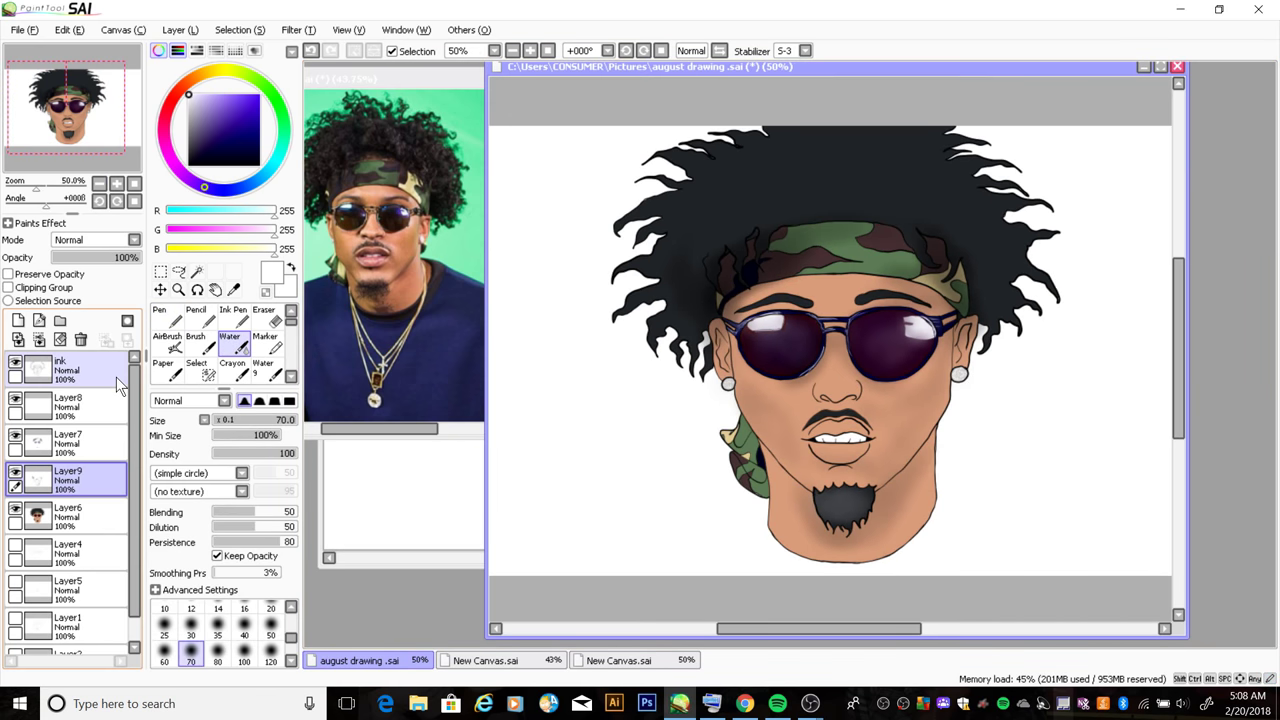
pyautogui.keyDown('alt'); pyautogui.click(780, 440); pyautogui.keyUp('alt')
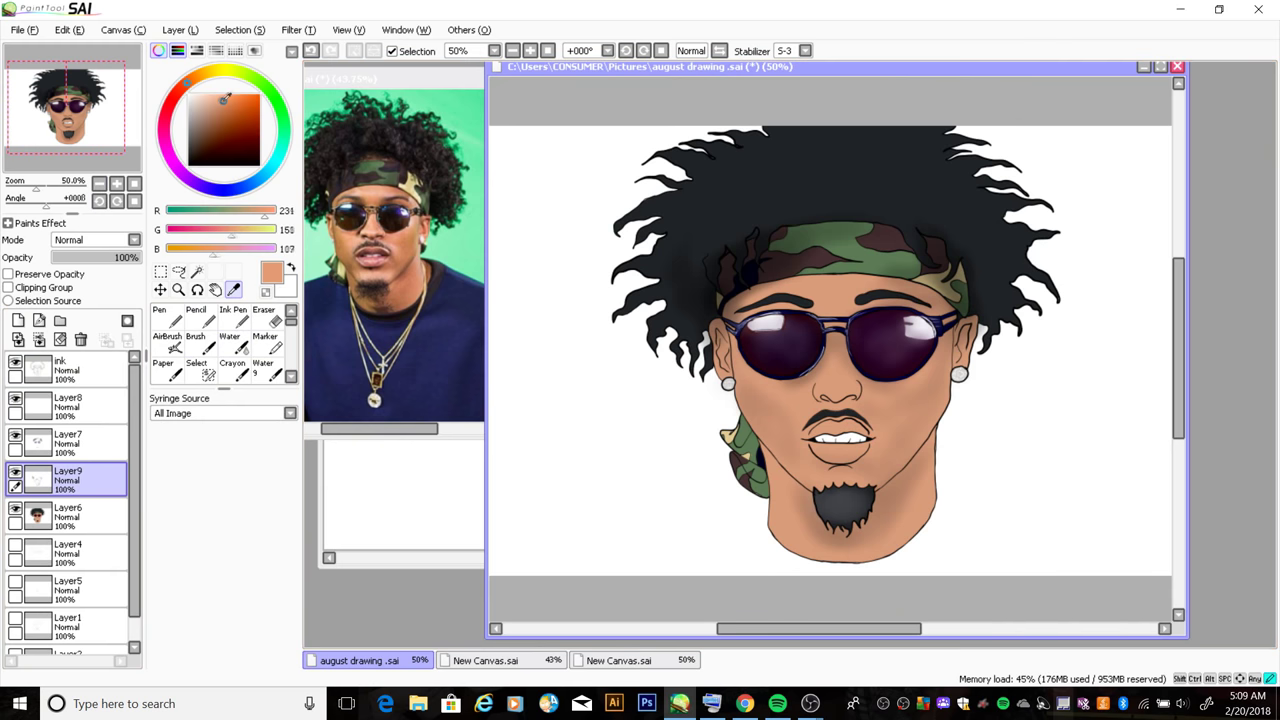
pyautogui.click(18, 320)
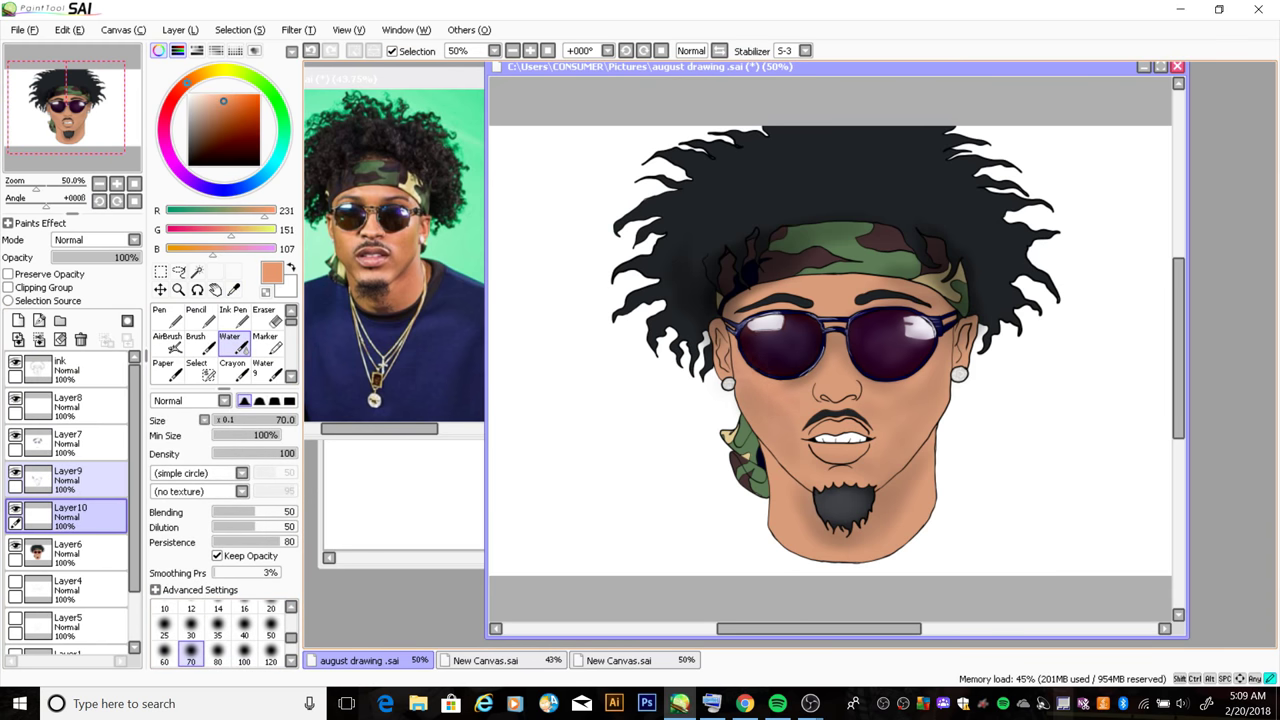
pyautogui.moveTo(832, 440); pyautogui.dragTo(820, 412)
pyautogui.moveTo(818, 492); pyautogui.dragTo(872, 490)
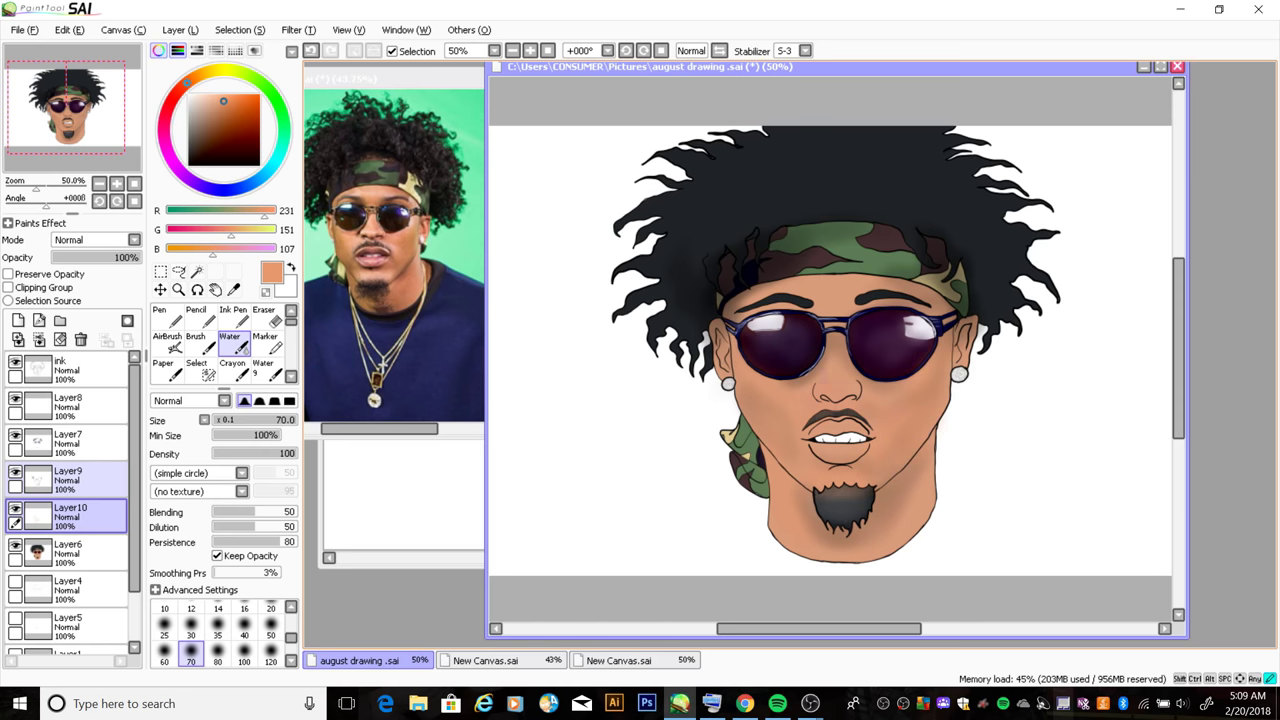
pyautogui.moveTo(862, 510); pyautogui.dragTo(822, 506)
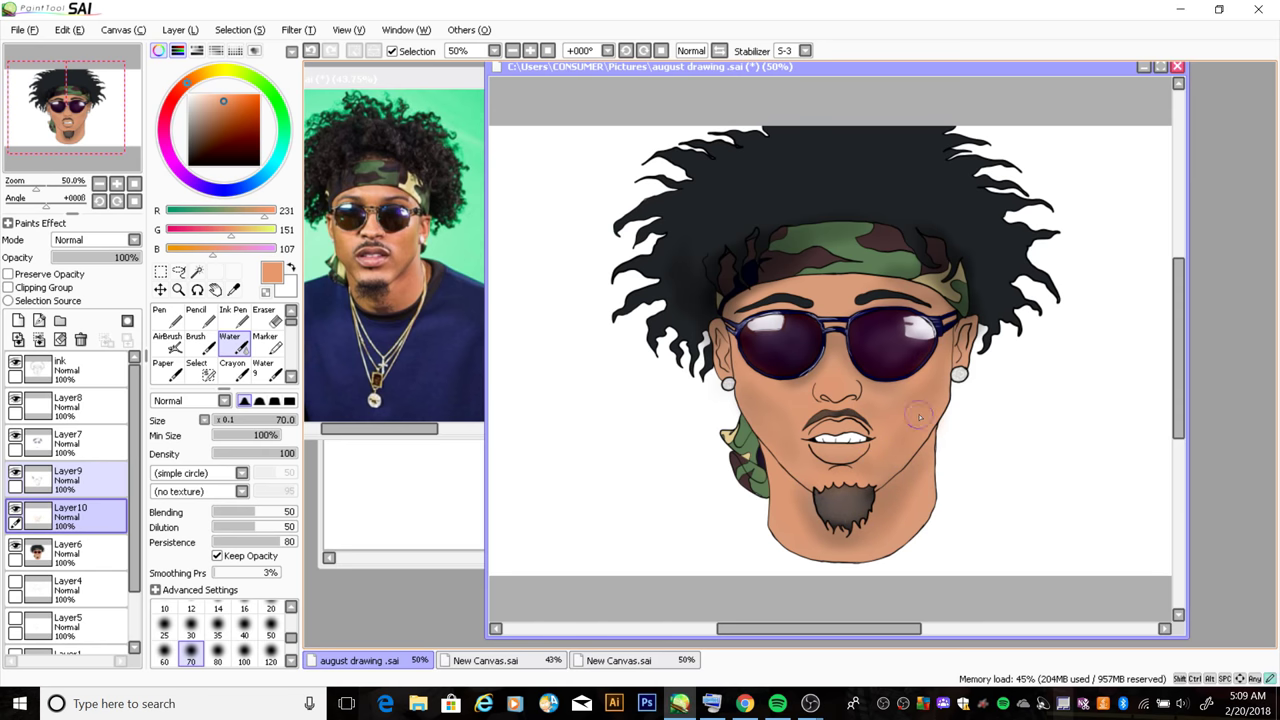
# Repaint the goatee black and erase its grey patch with a size-14 eraser
pyautogui.click(258, 165)
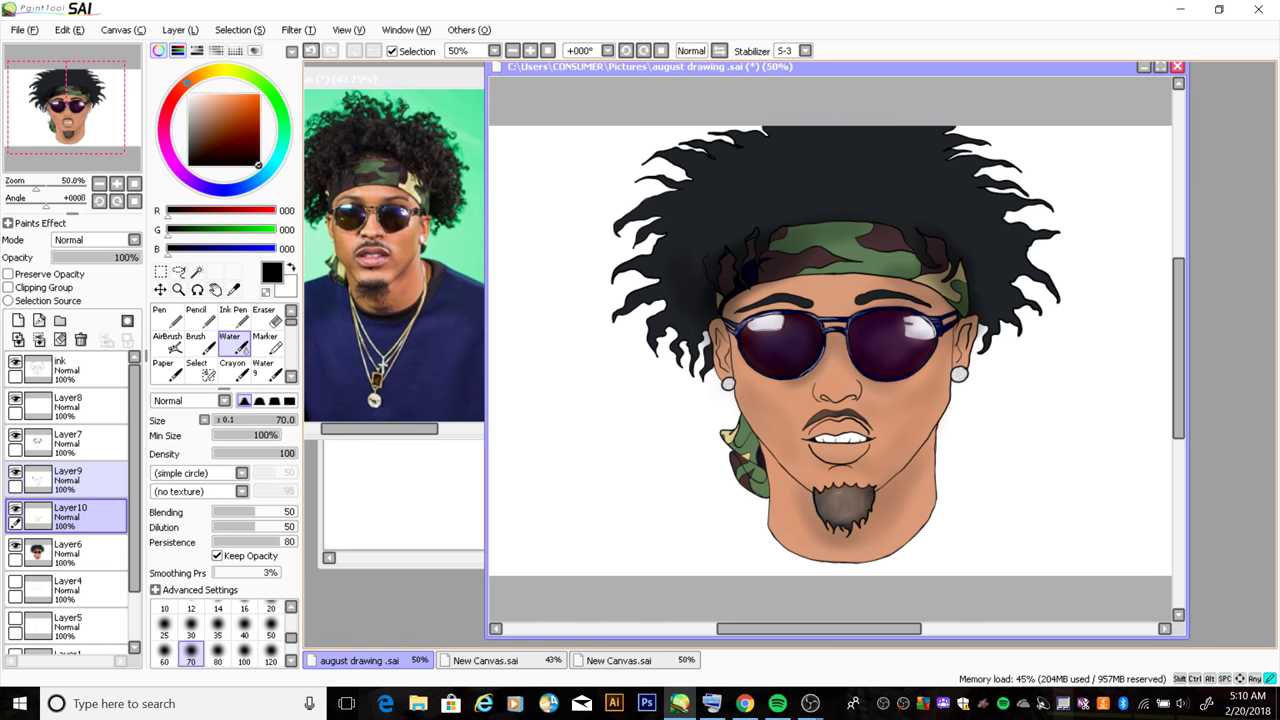
pyautogui.moveTo(846, 480)
pyautogui.mouseDown()
pyautogui.moveTo(844, 512)
pyautogui.moveTo(841, 478)
pyautogui.mouseUp()
pyautogui.press('e')
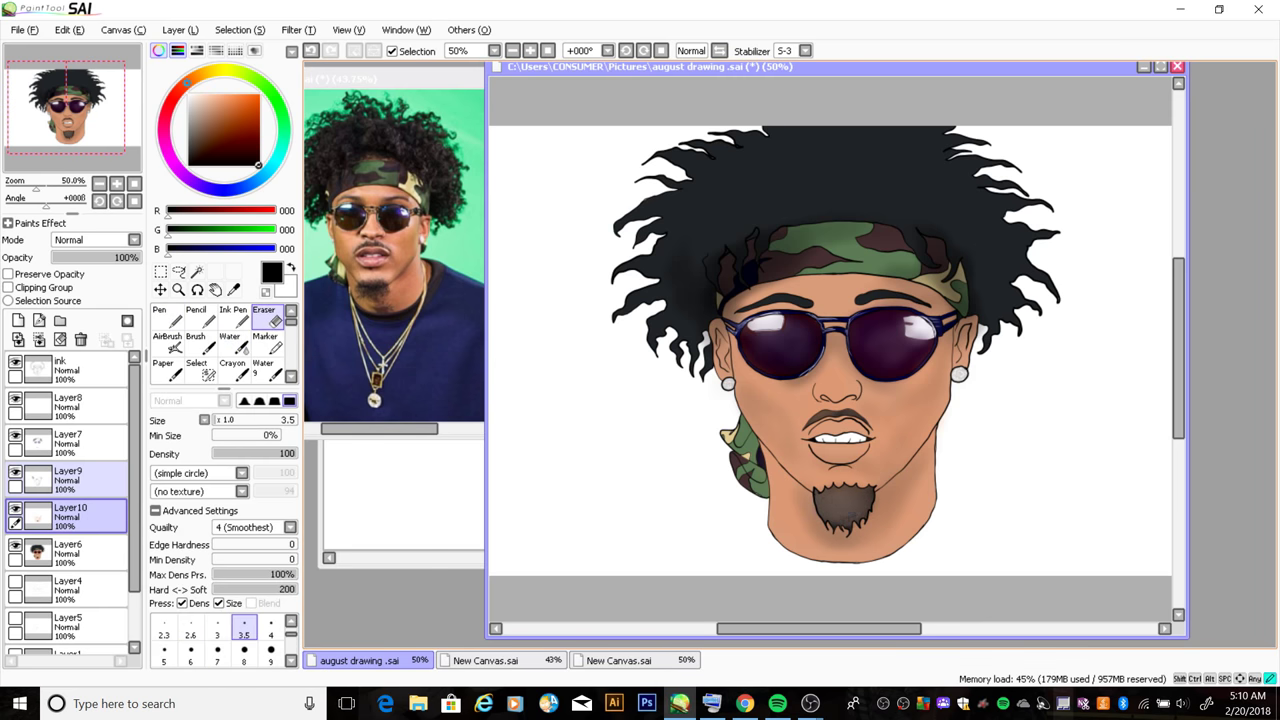
pyautogui.hotkey('ctrl', 'z')
pyautogui.hotkey('ctrl', 'z')
pyautogui.click(290, 661)
pyautogui.click(217, 650)
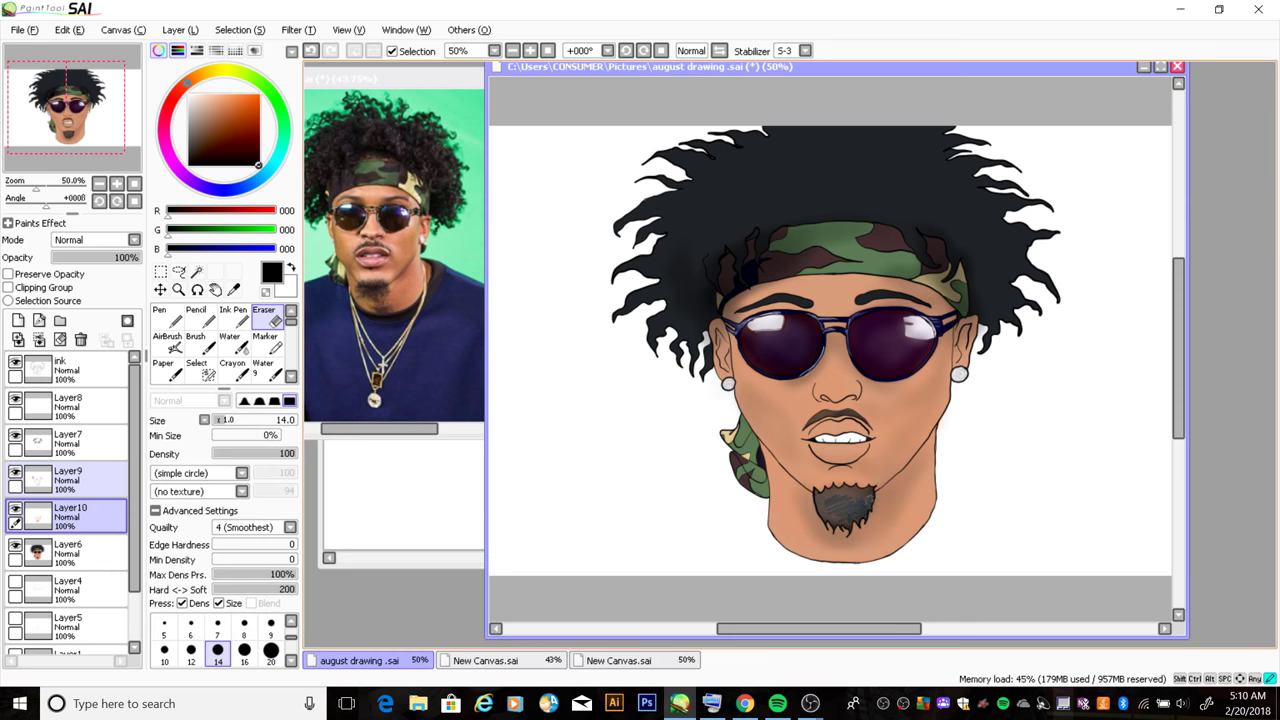
pyautogui.moveTo(866, 498)
pyautogui.mouseDown()
pyautogui.moveTo(838, 502)
pyautogui.moveTo(865, 500)
pyautogui.mouseUp()
pyautogui.press('e')
pyautogui.press('n')
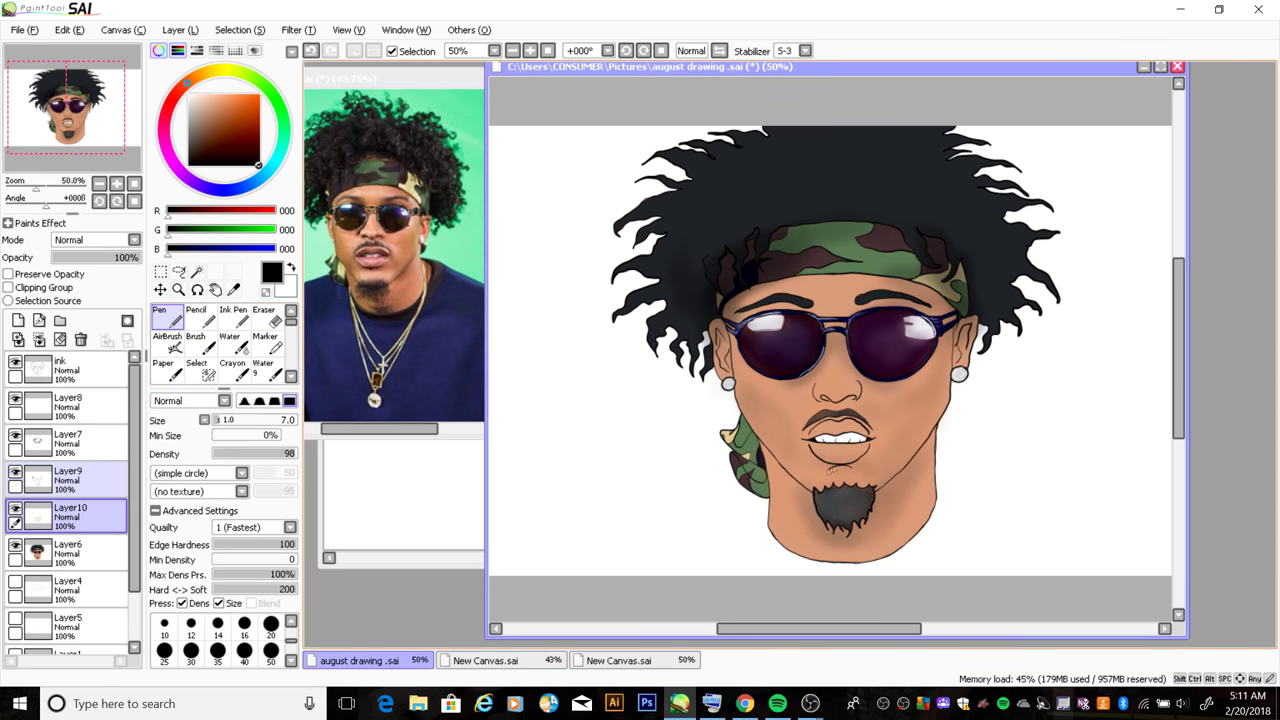
pyautogui.hotkey('ctrl', 'z')
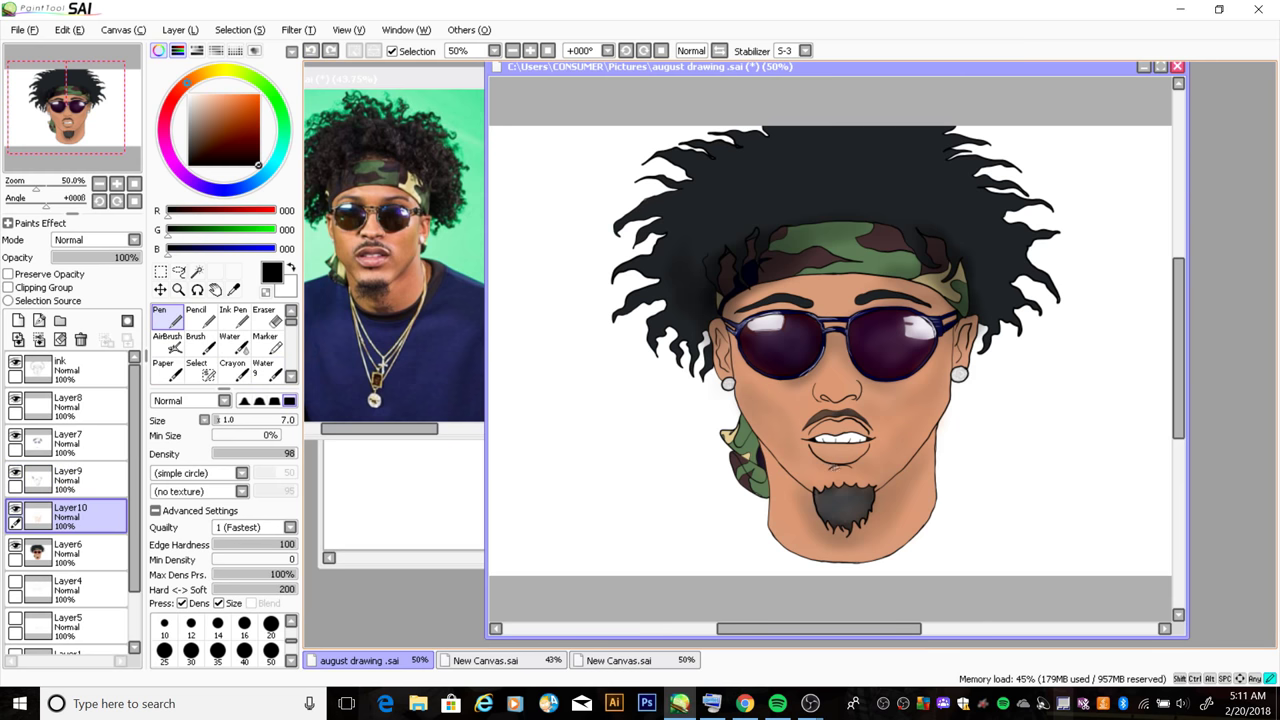
pyautogui.click(832, 468)
# Choose a pink lip colour with the soft paint brush
pyautogui.click(165, 118)
pyautogui.moveTo(240, 140); pyautogui.dragTo(215, 107)
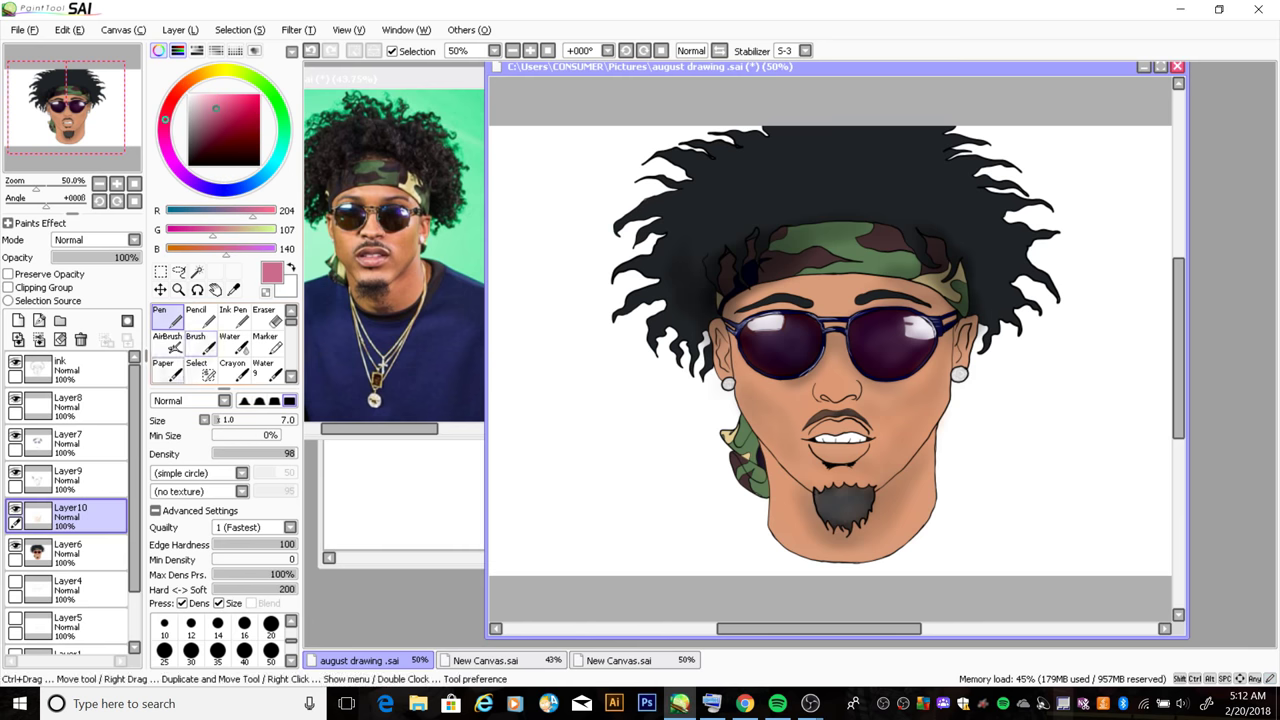
pyautogui.press('b')
pyautogui.hotkey('ctrl', '+')
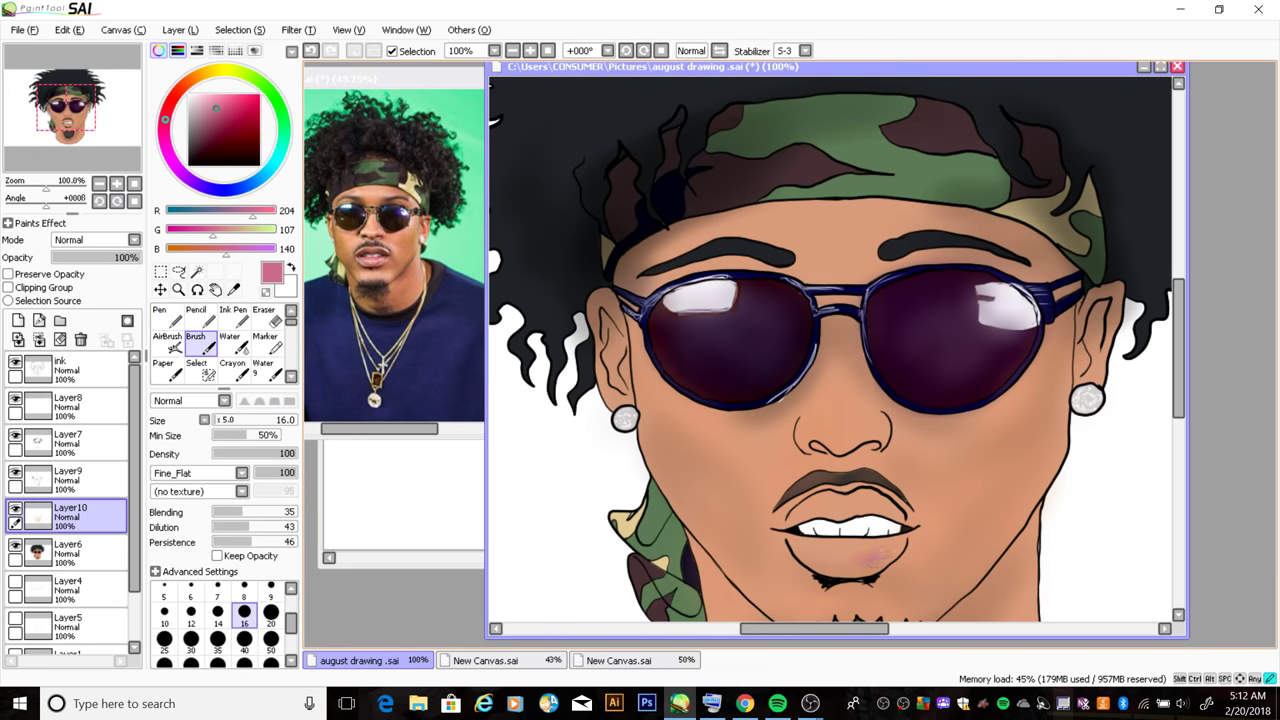
# Paint pink across the lower lip and blend it smooth with a size-16 Water brush
pyautogui.moveTo(868, 546); pyautogui.dragTo(816, 548)
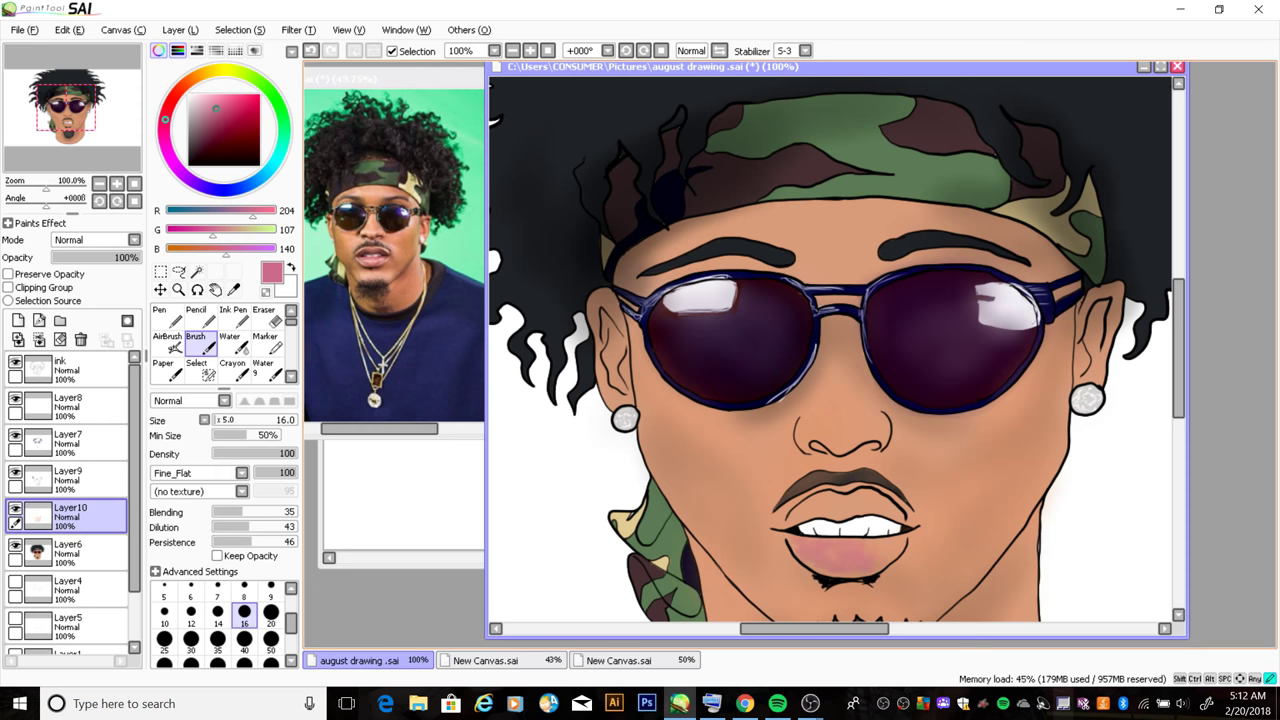
pyautogui.press('w')
pyautogui.click(291, 607)
pyautogui.click(244, 622)
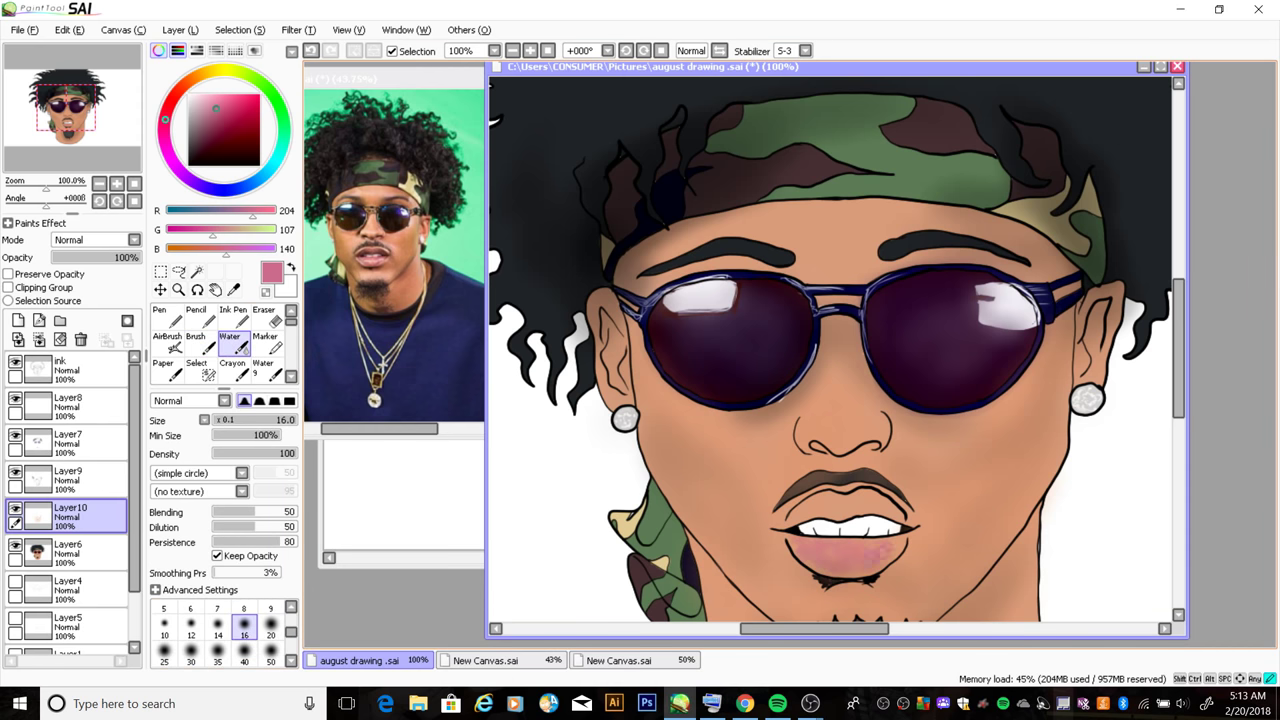
pyautogui.moveTo(900, 548); pyautogui.dragTo(806, 560)
pyautogui.press('e')
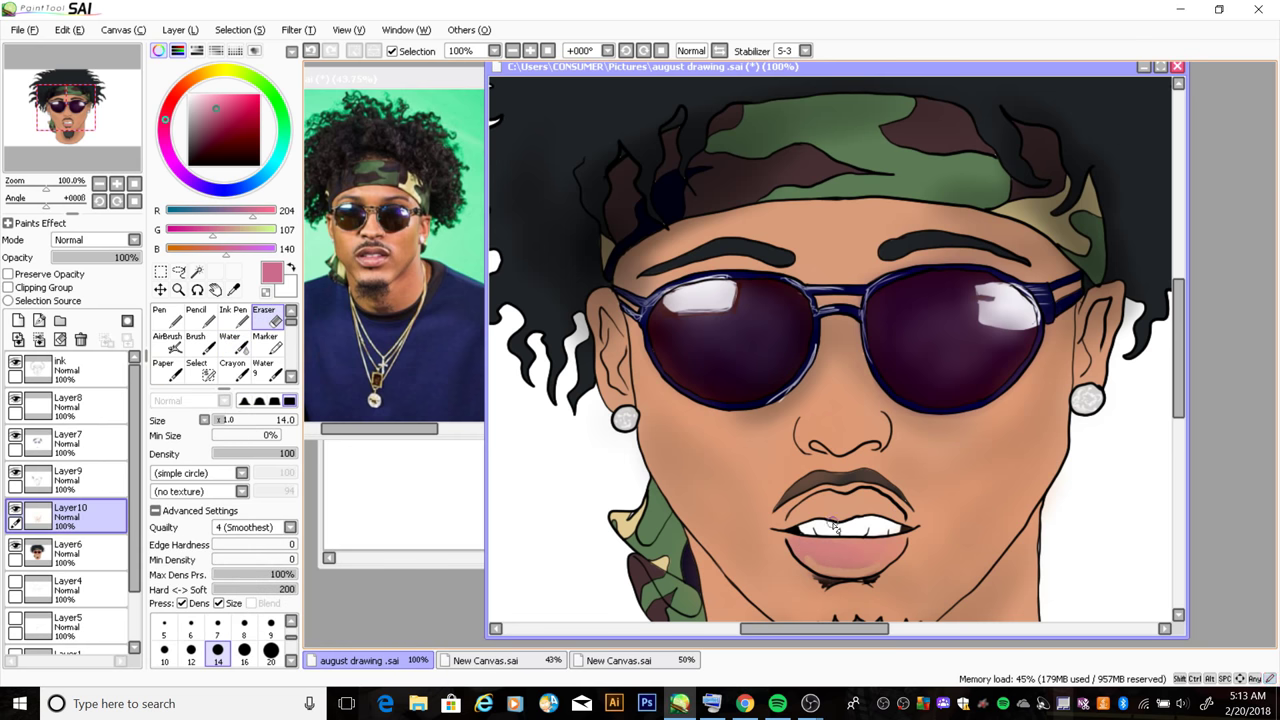
pyautogui.press('c')
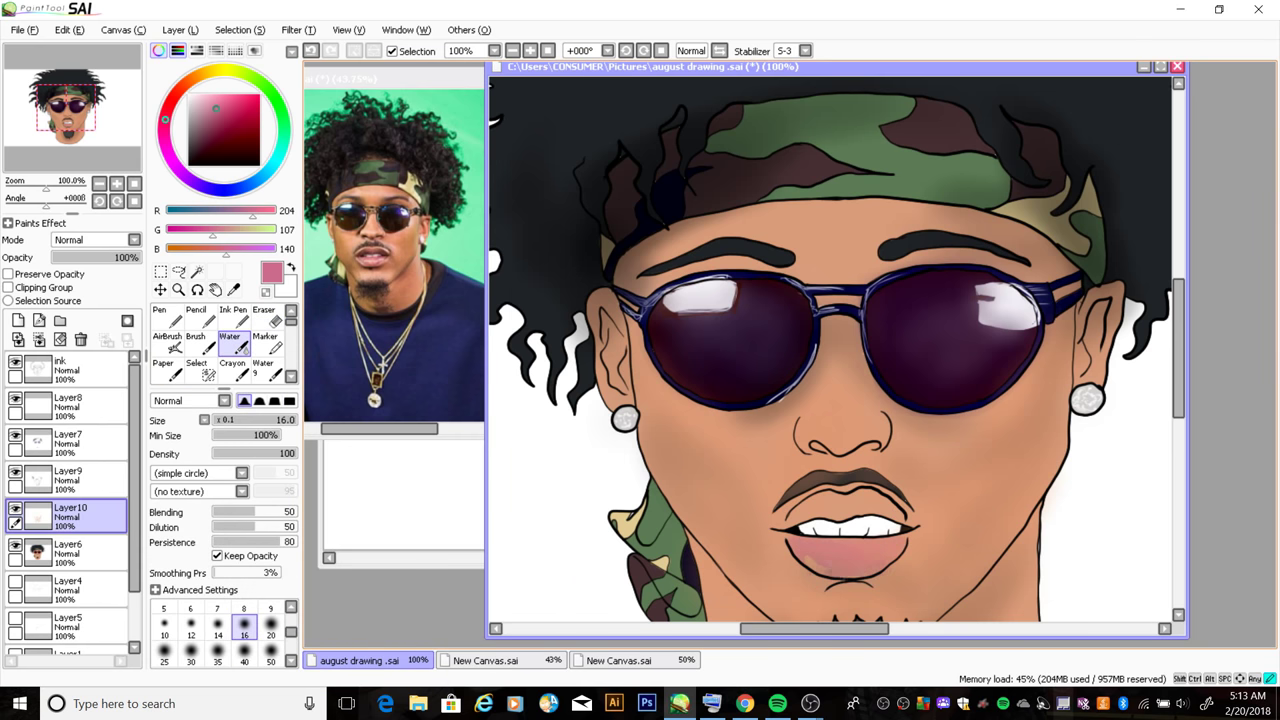
pyautogui.moveTo(806, 564); pyautogui.dragTo(885, 562)
# Shade the upper lip with pink and dark red paint, then blend it smooth
pyautogui.press('b')
pyautogui.moveTo(818, 506); pyautogui.dragTo(846, 506)
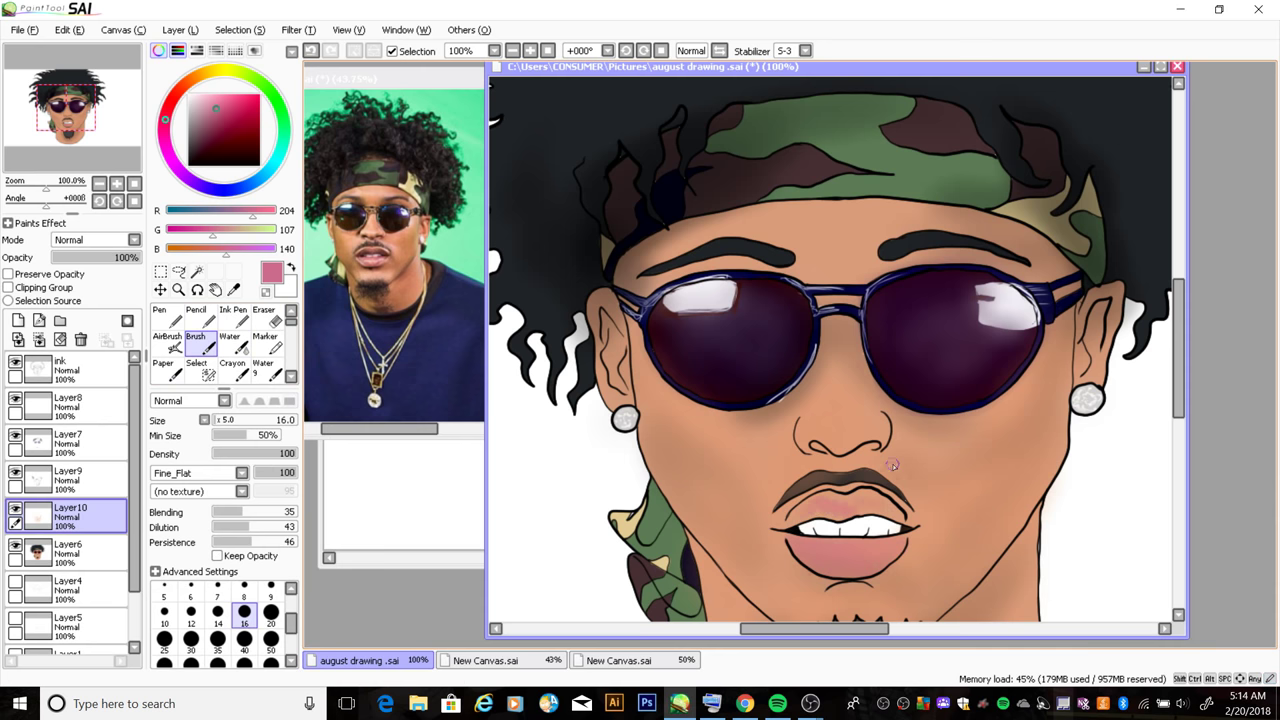
pyautogui.press('c')
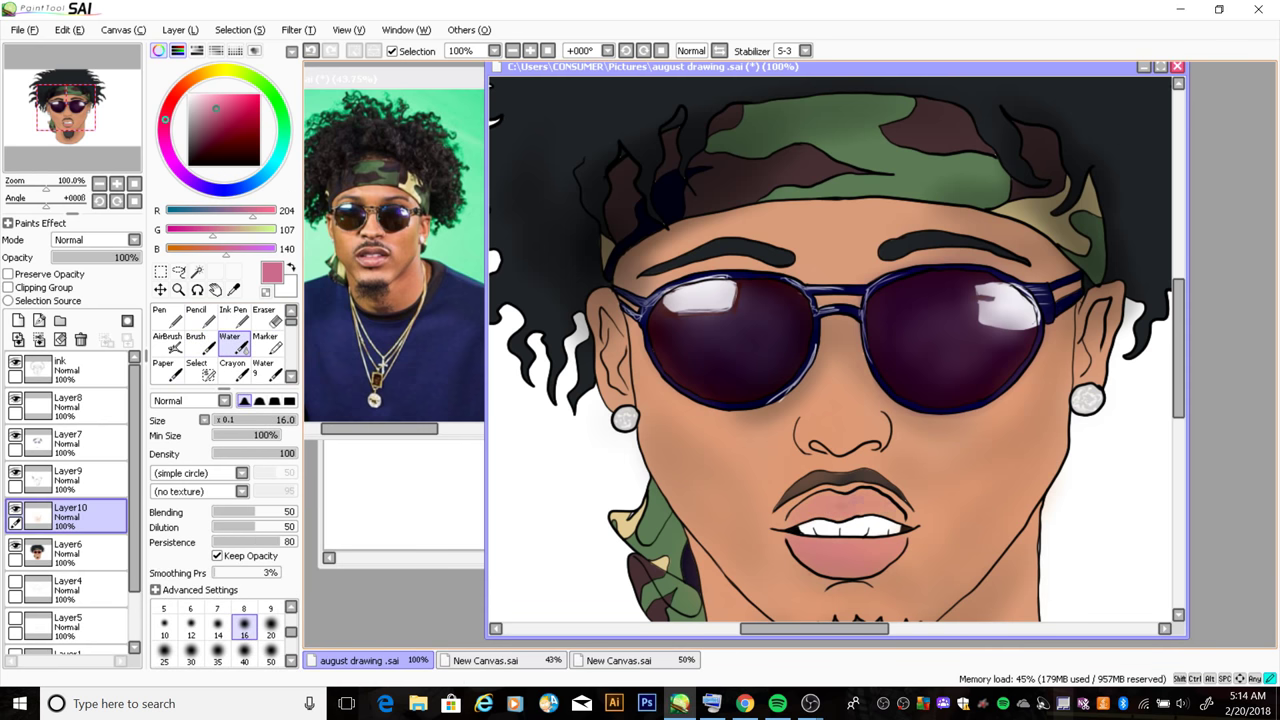
pyautogui.keyDown('alt'); pyautogui.click(834, 482); pyautogui.keyUp('alt')
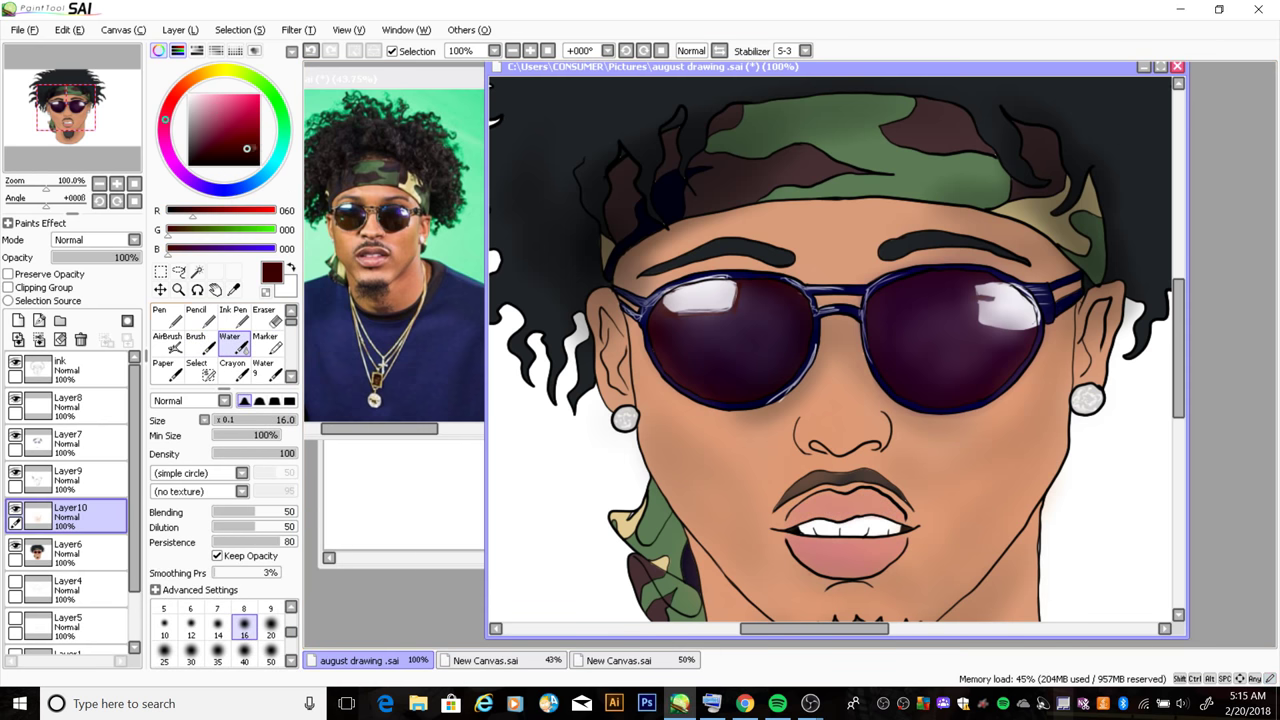
pyautogui.press('b')
pyautogui.moveTo(900, 514)
pyautogui.mouseDown()
pyautogui.moveTo(808, 502)
pyautogui.moveTo(842, 510)
pyautogui.mouseUp()
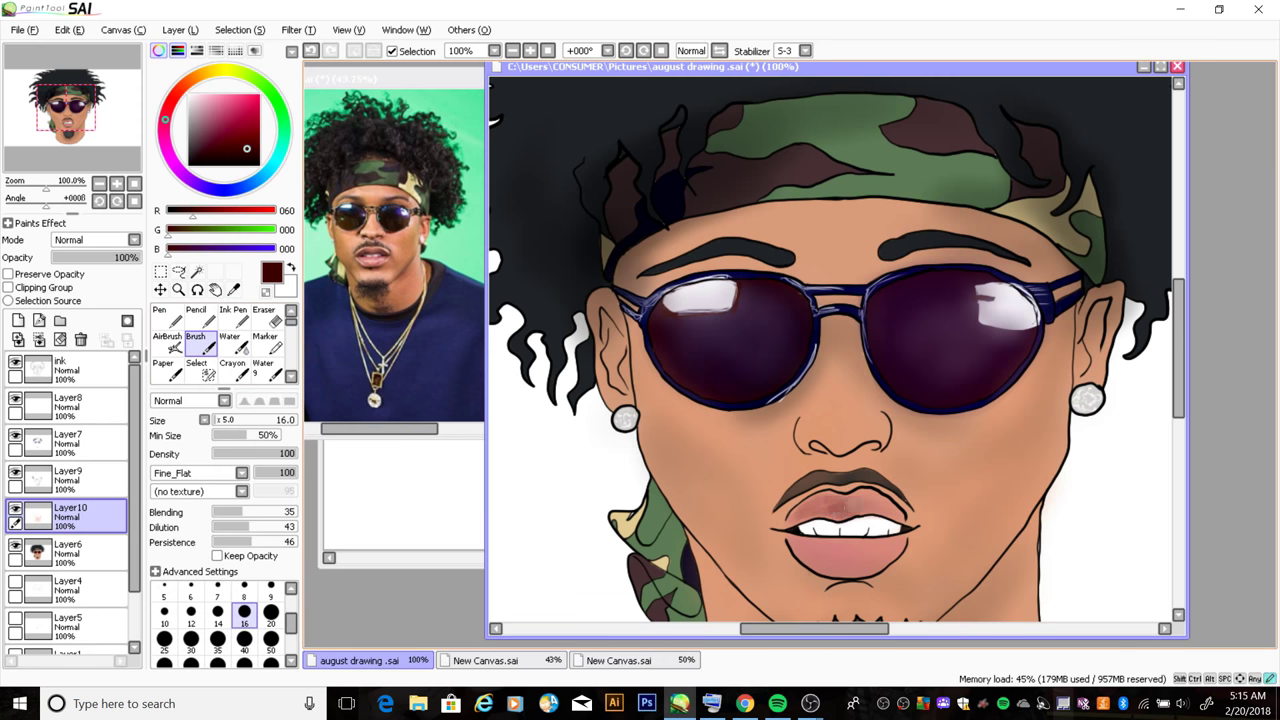
pyautogui.click(230, 342)
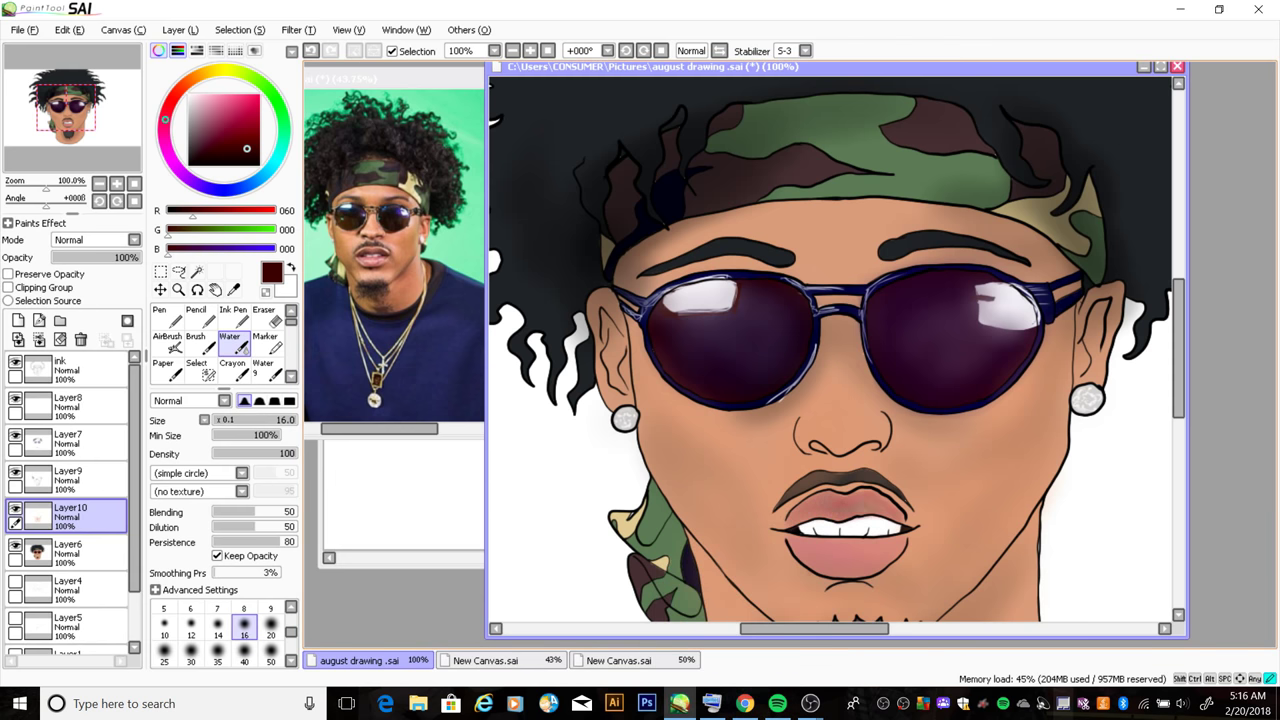
pyautogui.press('b')
pyautogui.moveTo(872, 502)
pyautogui.mouseDown()
pyautogui.moveTo(800, 506)
pyautogui.moveTo(892, 506)
pyautogui.mouseUp()
pyautogui.press('w')
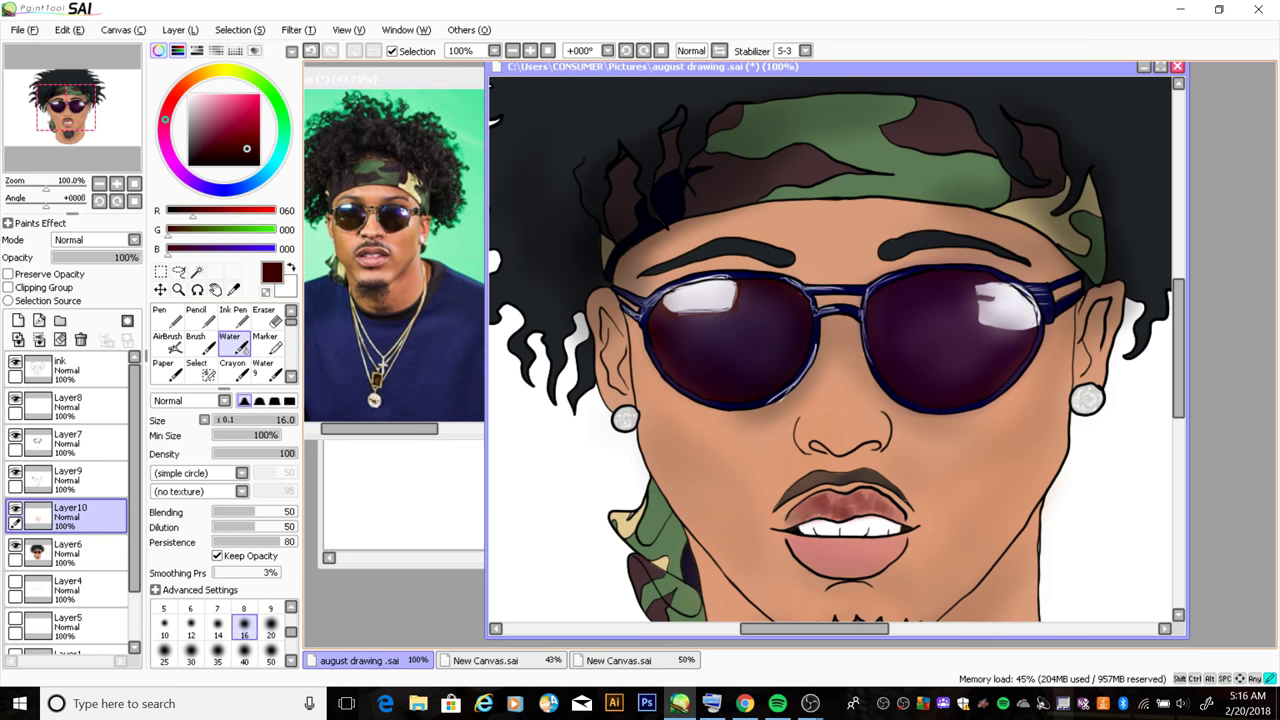
pyautogui.moveTo(860, 514); pyautogui.dragTo(880, 514)
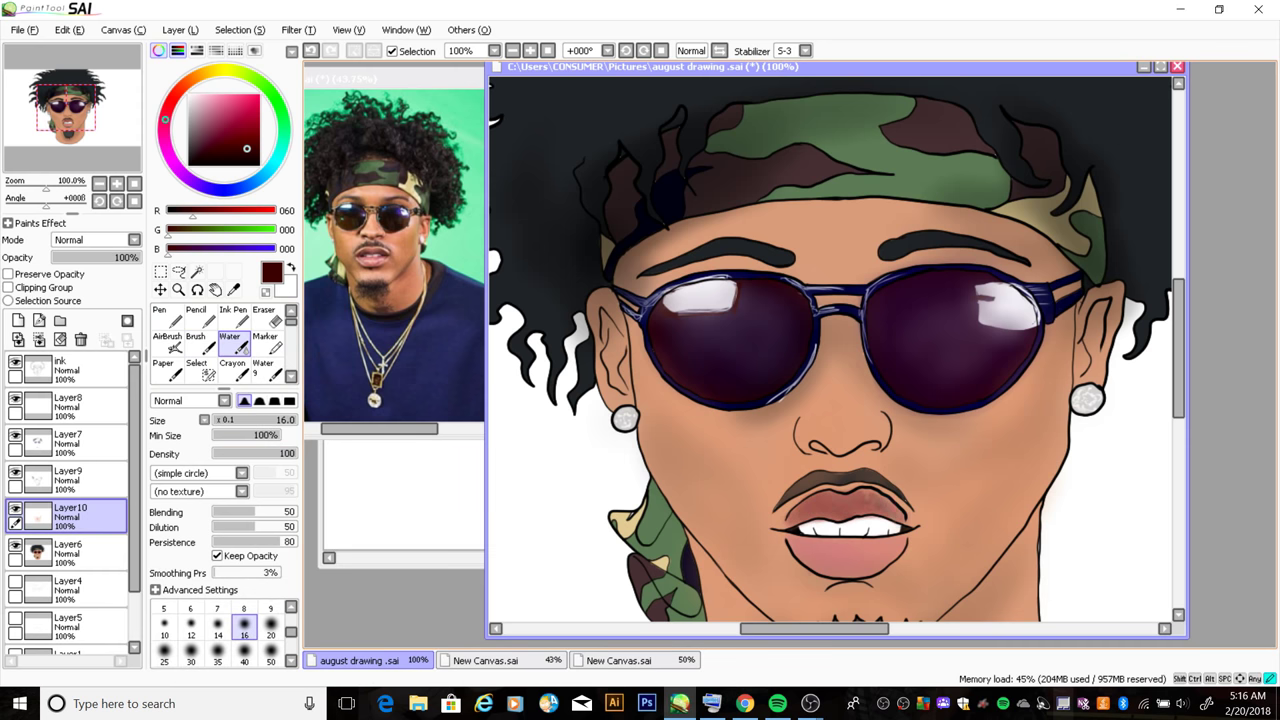
# Stroke a pale highlight on the lower lip and blend it into the lip colour
pyautogui.press('e')
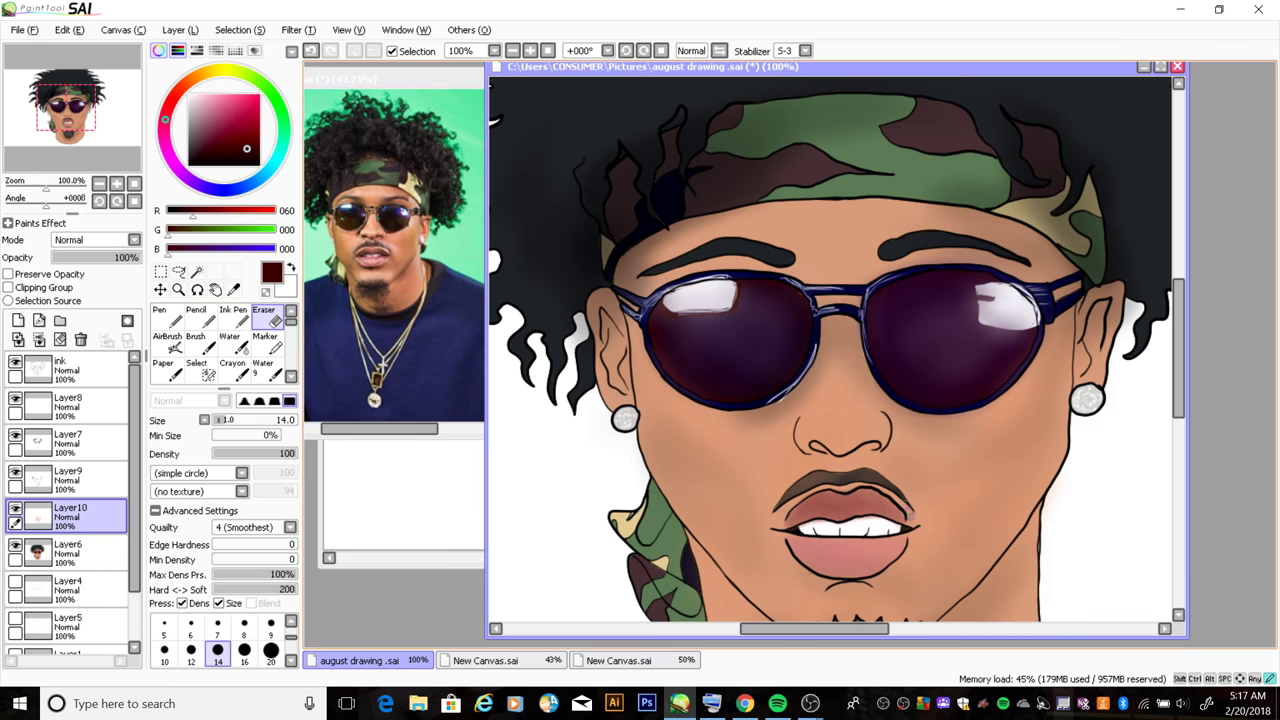
pyautogui.press('n')
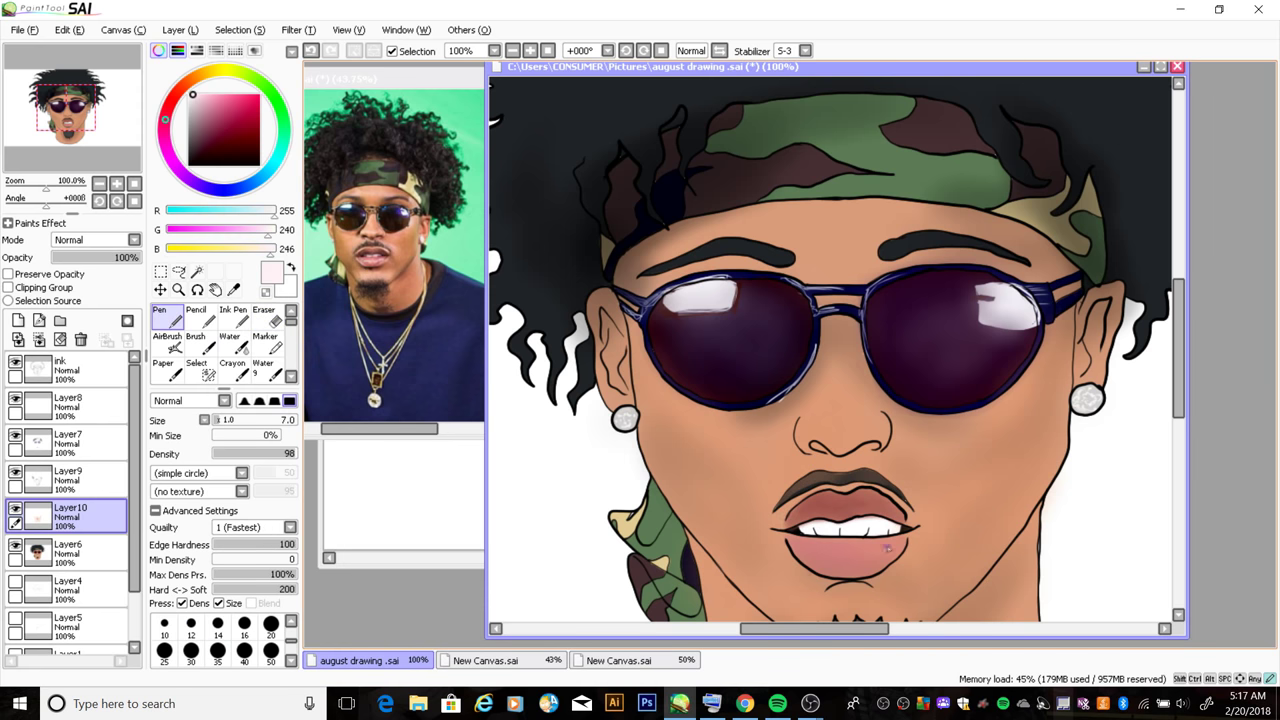
pyautogui.moveTo(815, 556); pyautogui.dragTo(890, 548)
pyautogui.press('w')
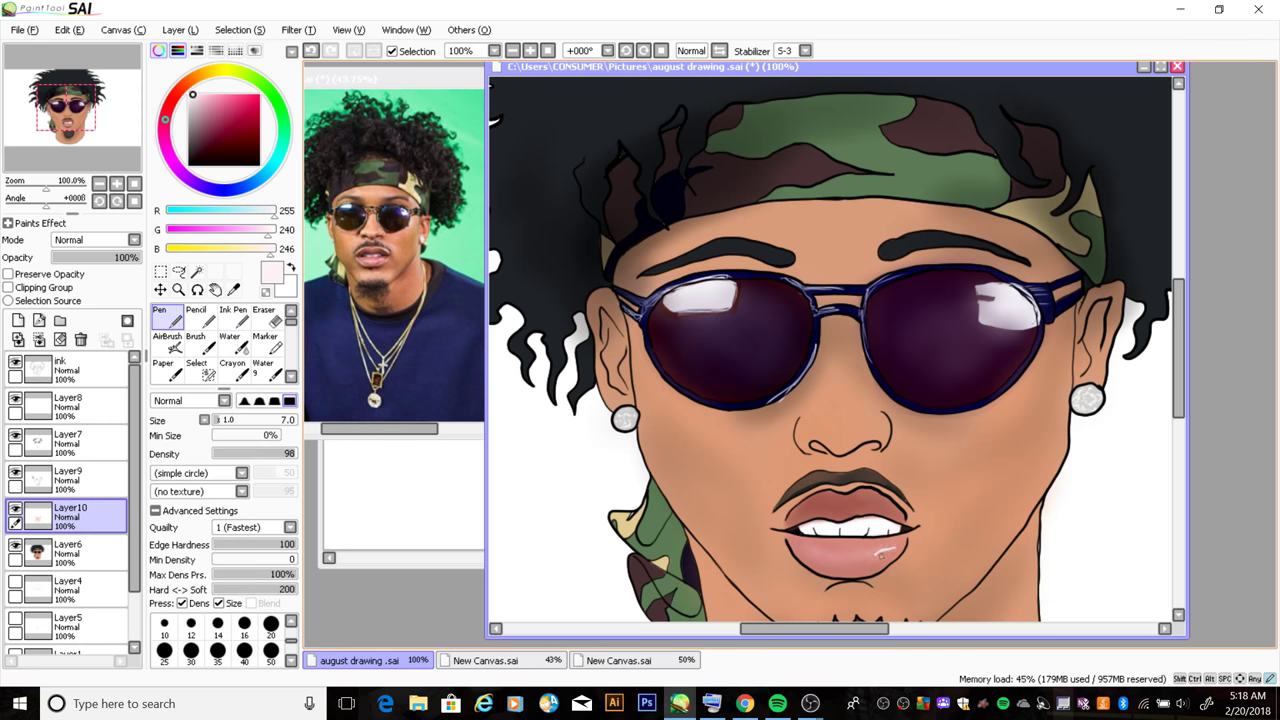
pyautogui.moveTo(885, 553); pyautogui.dragTo(822, 550)
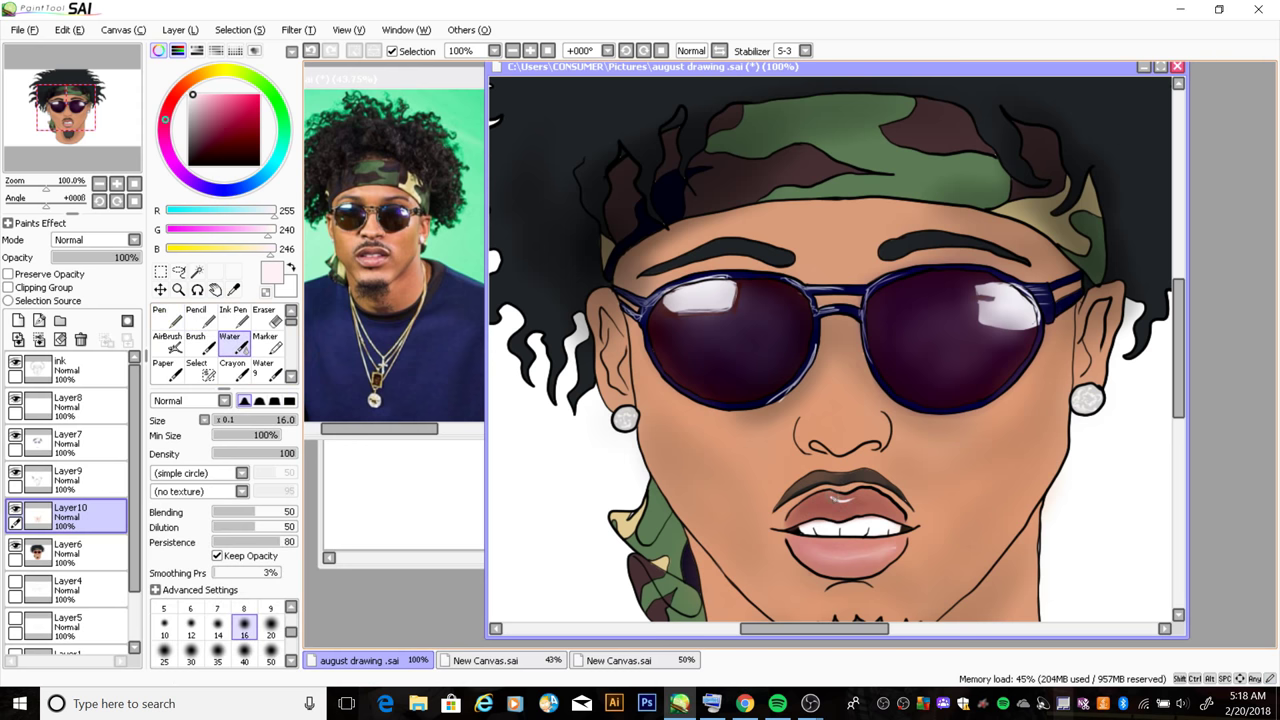
# Ink the nostrils on the nose in black with the hard Pen
pyautogui.keyDown('alt'); pyautogui.click(794, 488); pyautogui.keyUp('alt')
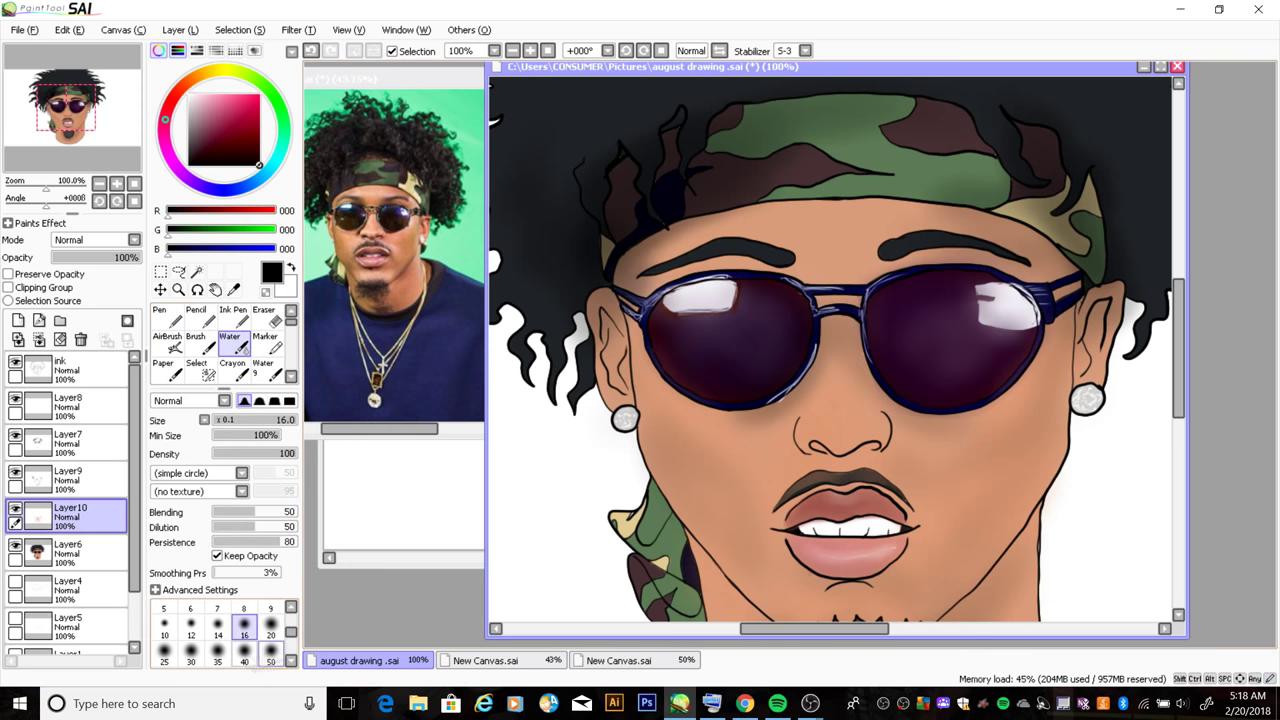
pyautogui.press(']')
pyautogui.press(']')
pyautogui.press(']')
pyautogui.press('n')
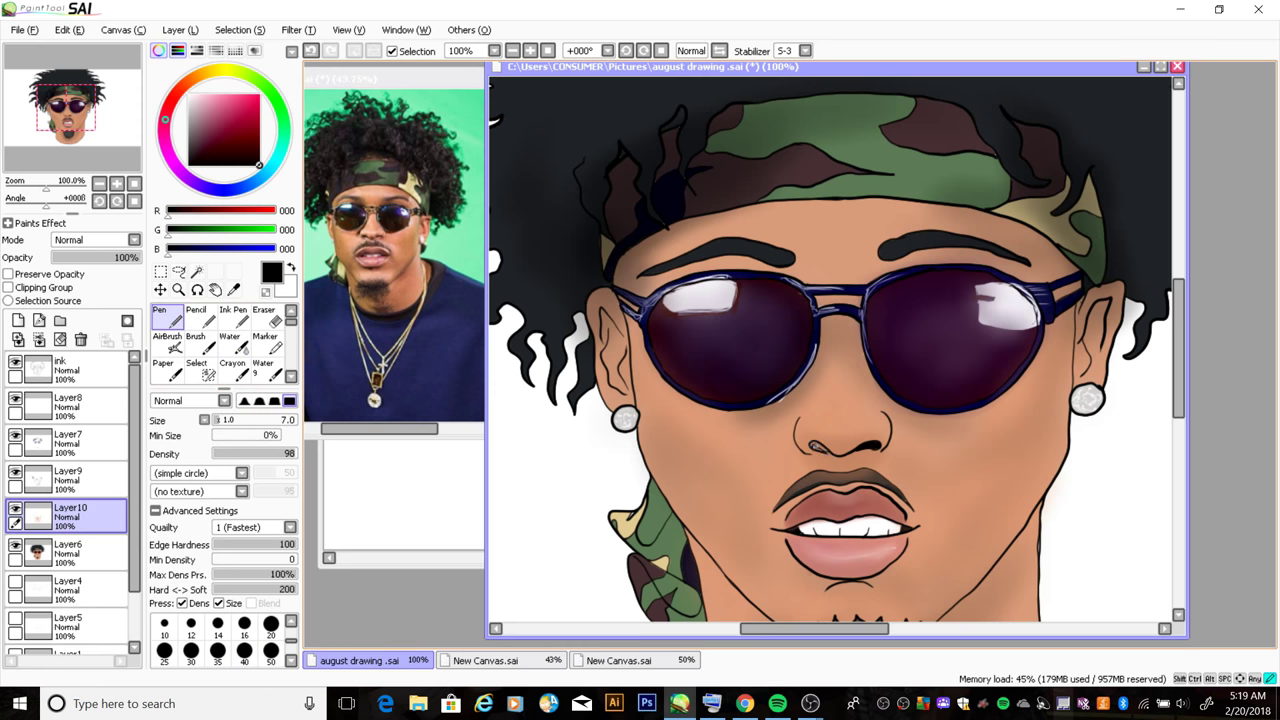
pyautogui.press('c')
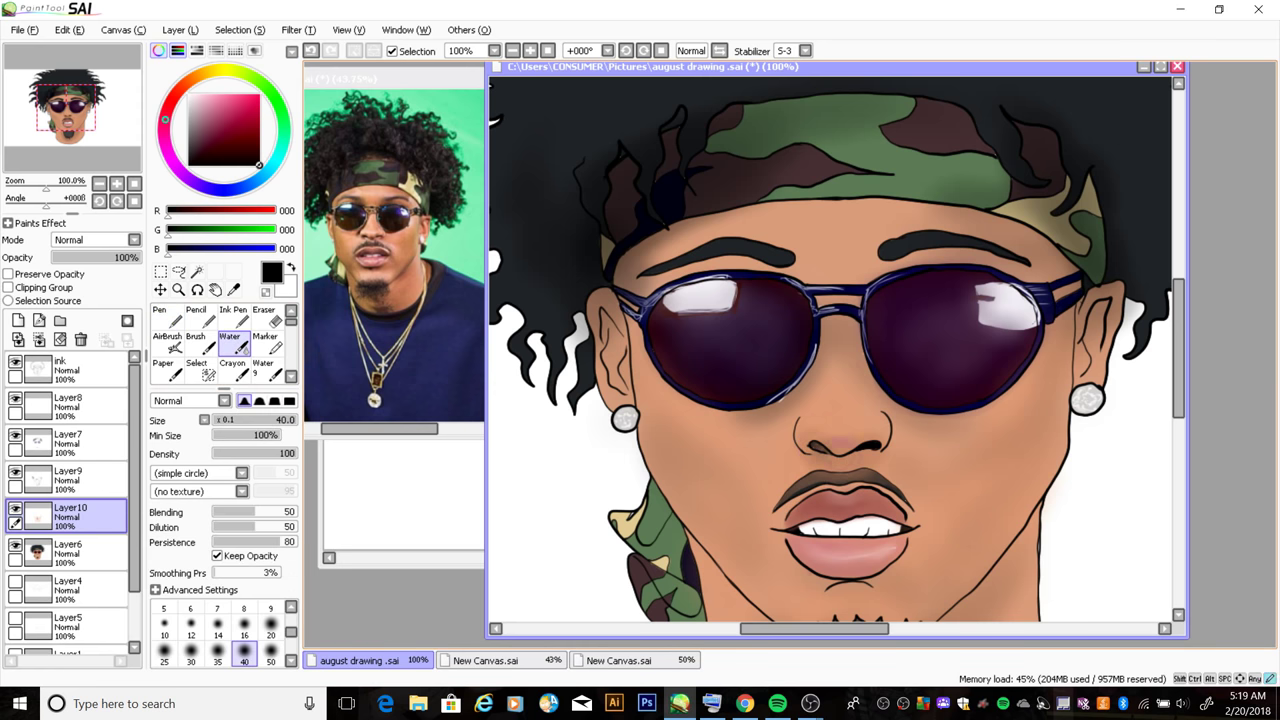
pyautogui.press('n')
pyautogui.moveTo(858, 452)
pyautogui.mouseDown()
pyautogui.moveTo(882, 443)
pyautogui.moveTo(830, 443)
pyautogui.mouseUp()
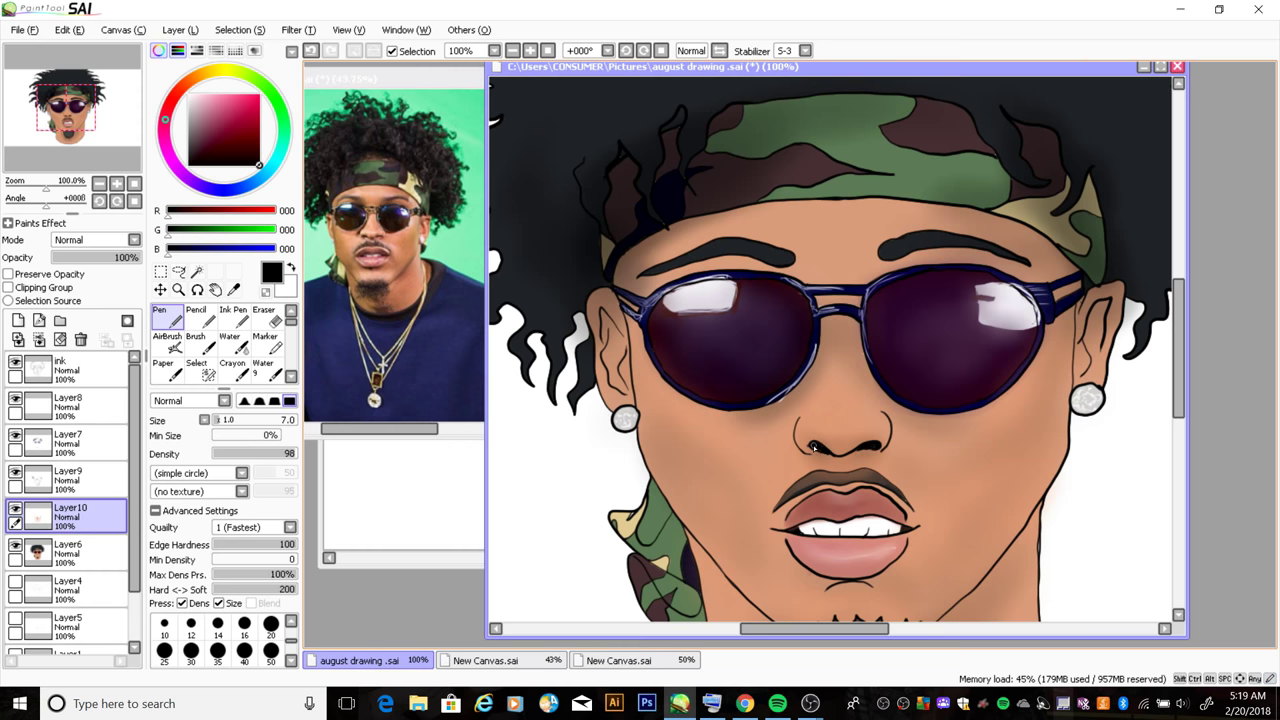
pyautogui.scroll(-4, 815, 449)
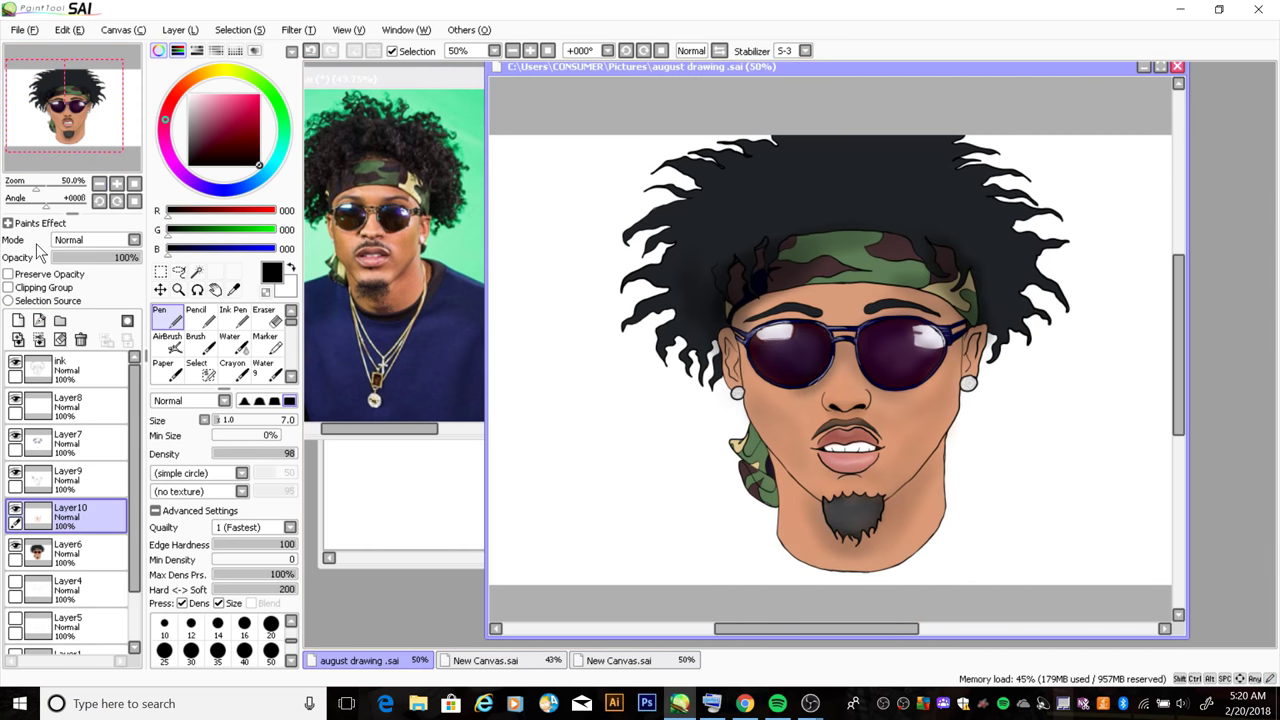
# Blend dark red into the top and right of the hair, erasing stray tint near the glasses
pyautogui.click(250, 146)
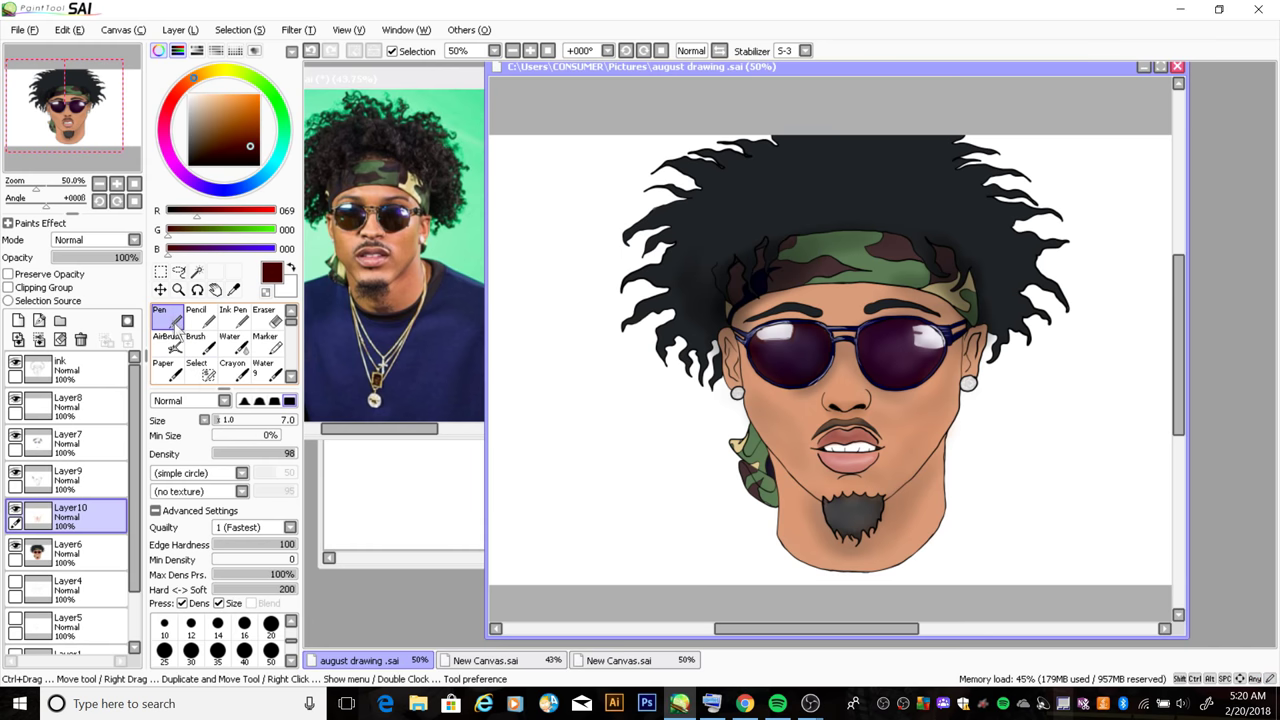
pyautogui.press('c')
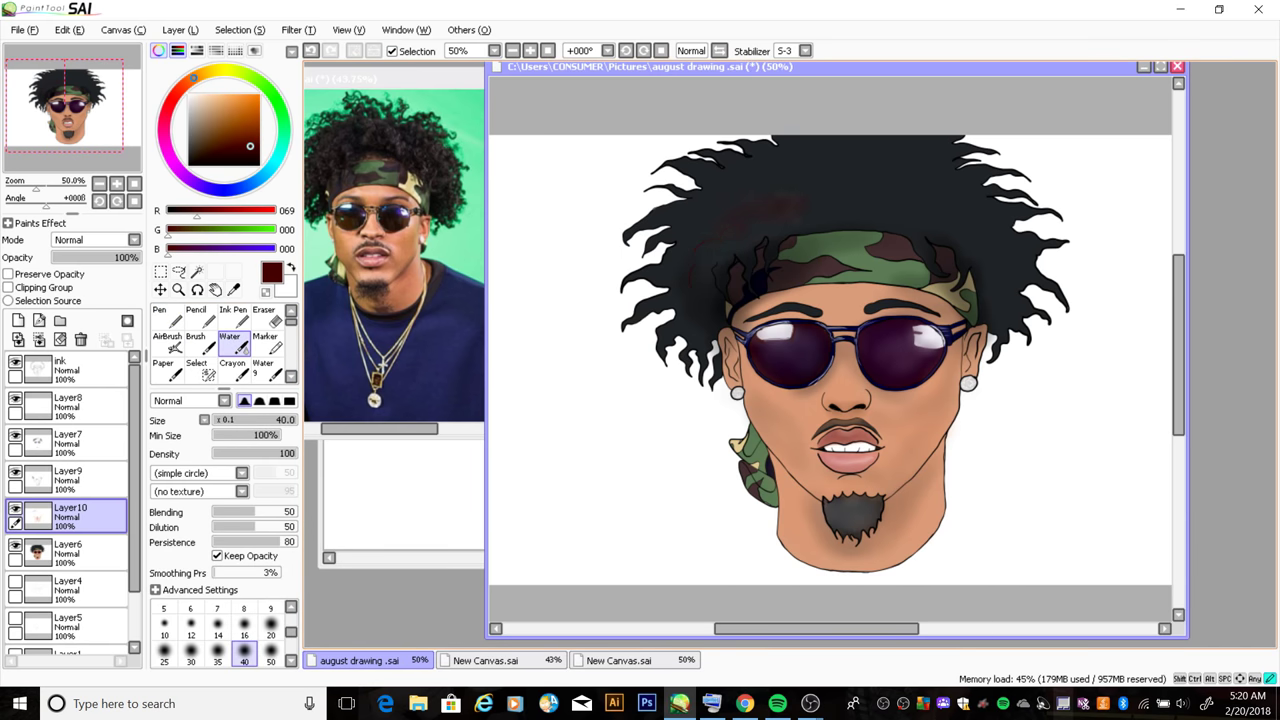
pyautogui.moveTo(697, 314); pyautogui.dragTo(701, 276)
pyautogui.moveTo(710, 218); pyautogui.dragTo(648, 214)
pyautogui.moveTo(956, 246); pyautogui.dragTo(996, 344)
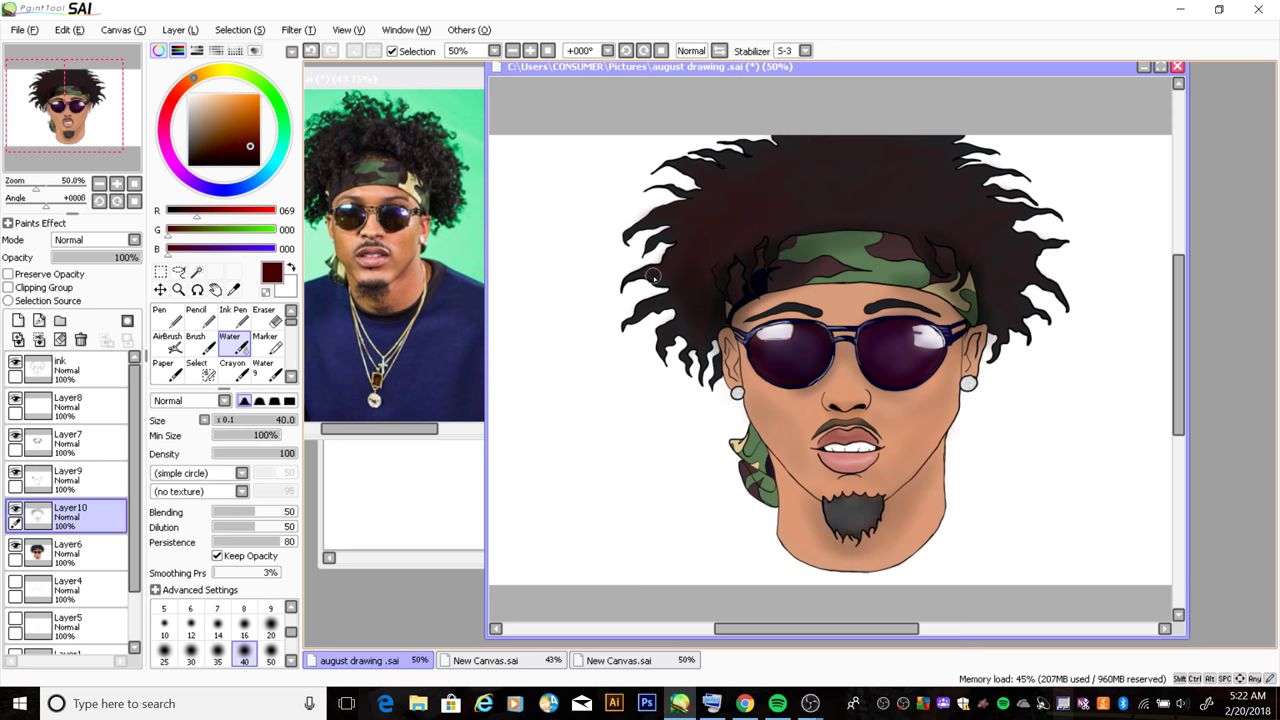
pyautogui.press('e')
pyautogui.moveTo(748, 336); pyautogui.dragTo(753, 333)
pyautogui.press('x')
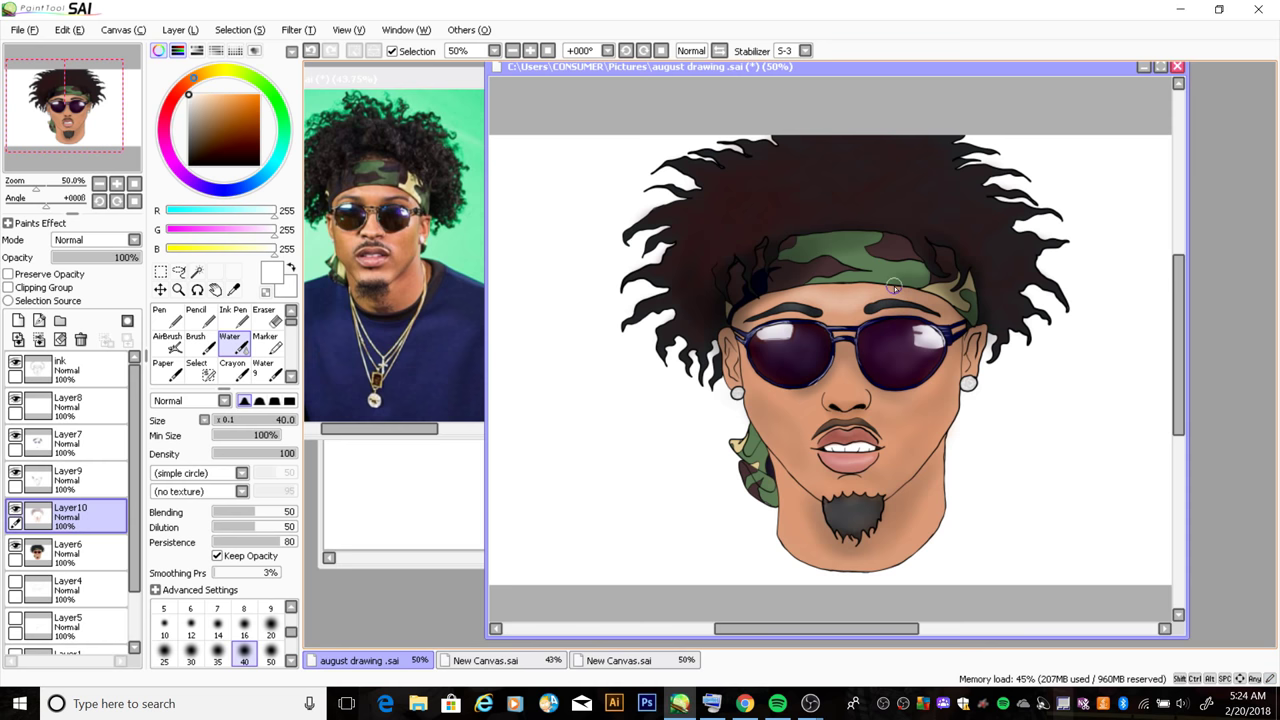
pyautogui.press('n')
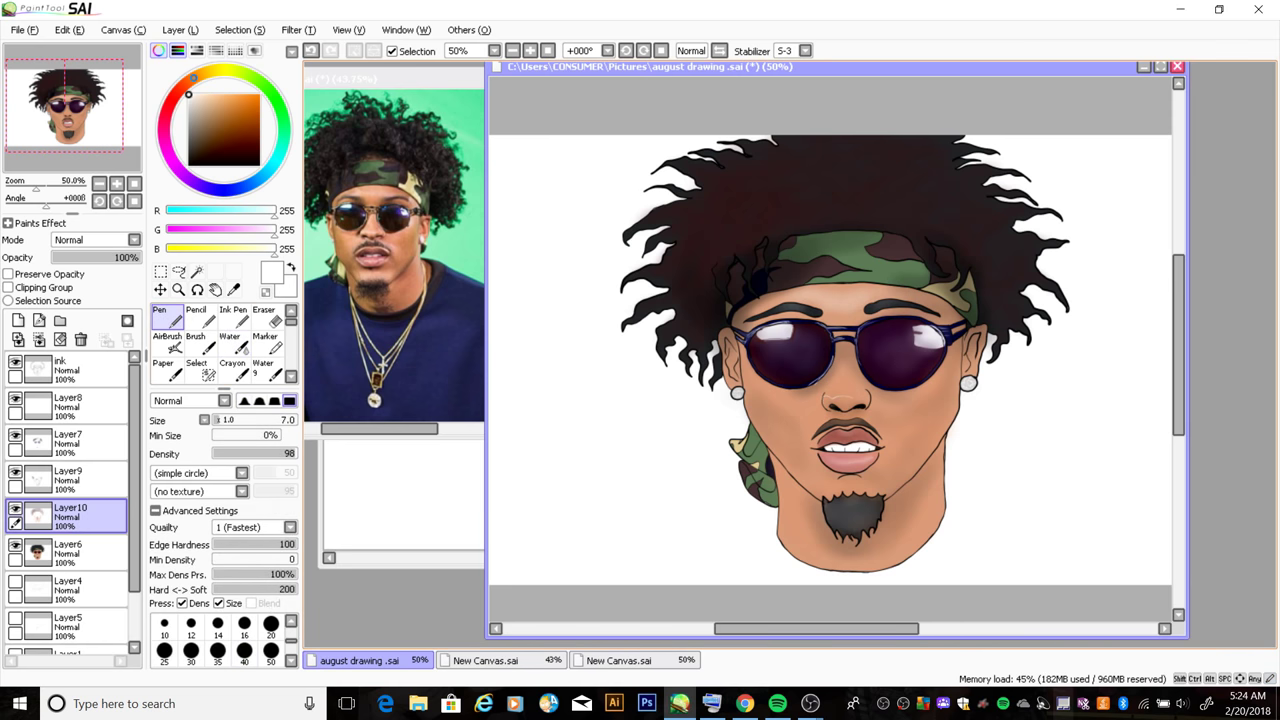
pyautogui.press('b')
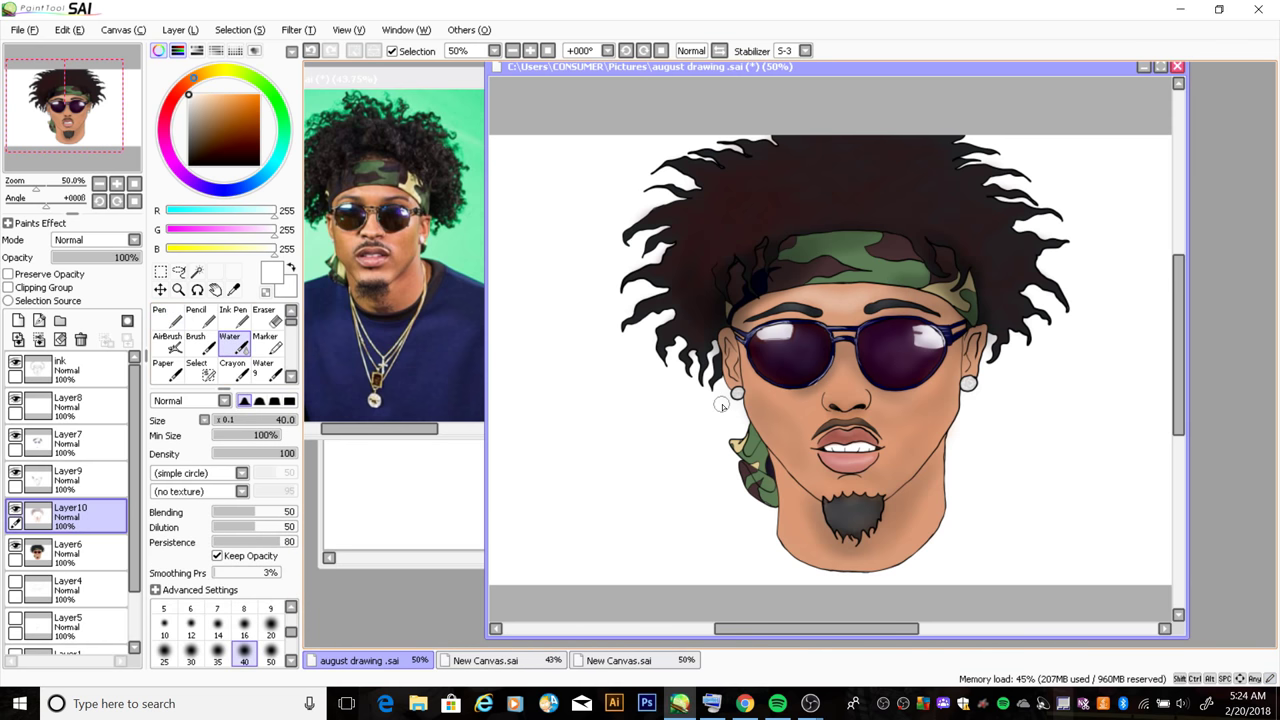
# Maximize the drawing window and add a new Layer11 beneath Layer6
pyautogui.click(1160, 66)
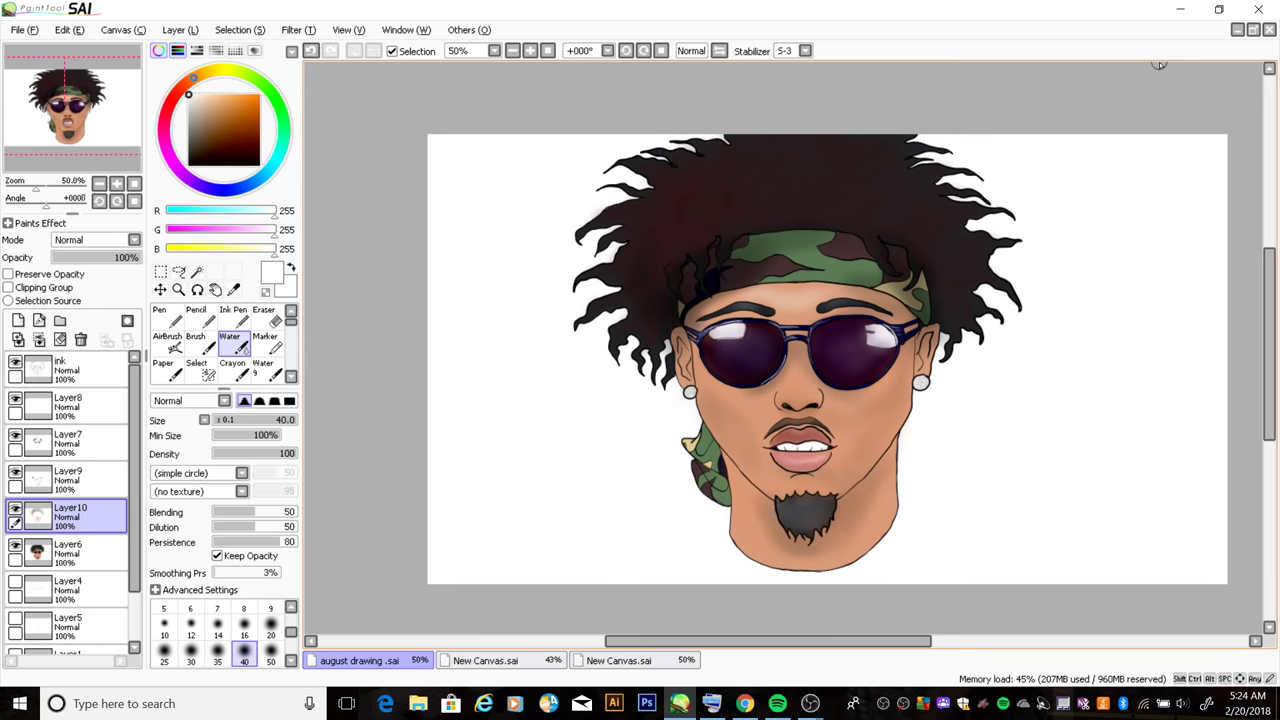
pyautogui.click(18, 320)
pyautogui.moveTo(70, 512); pyautogui.dragTo(68, 590)
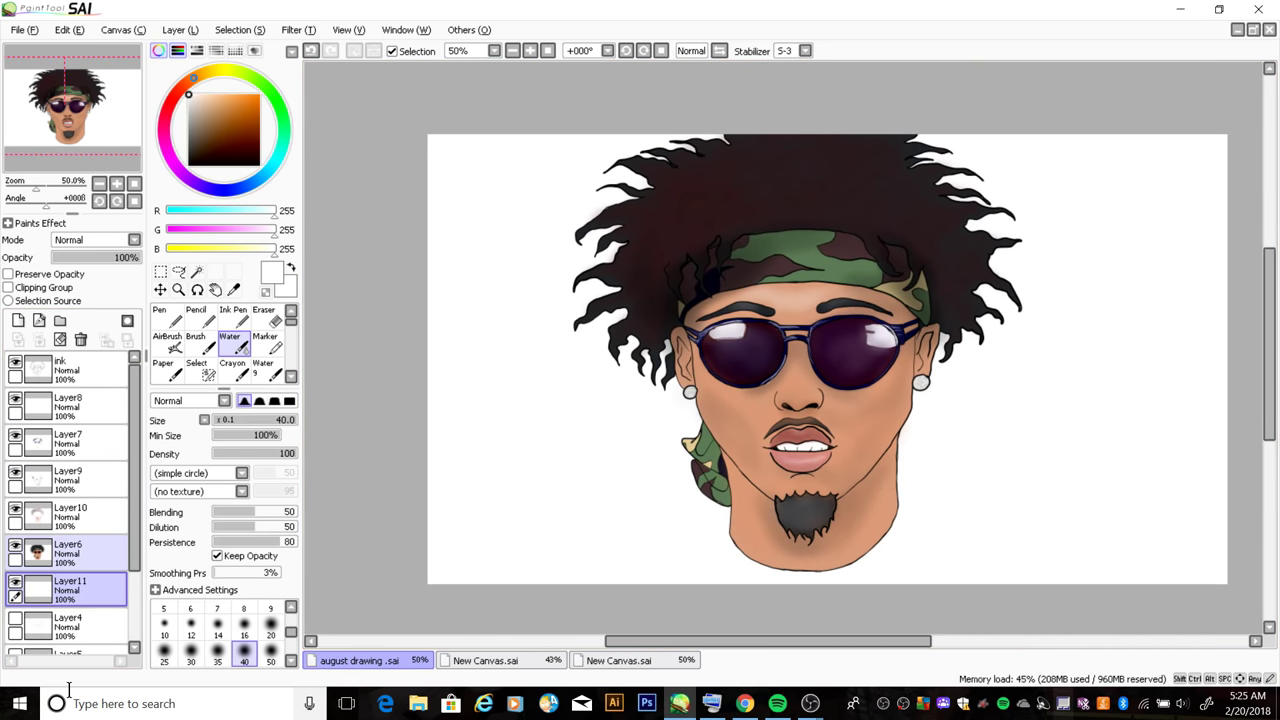
# Scribble orange and yellow Pen strokes around the portrait
pyautogui.press('n')
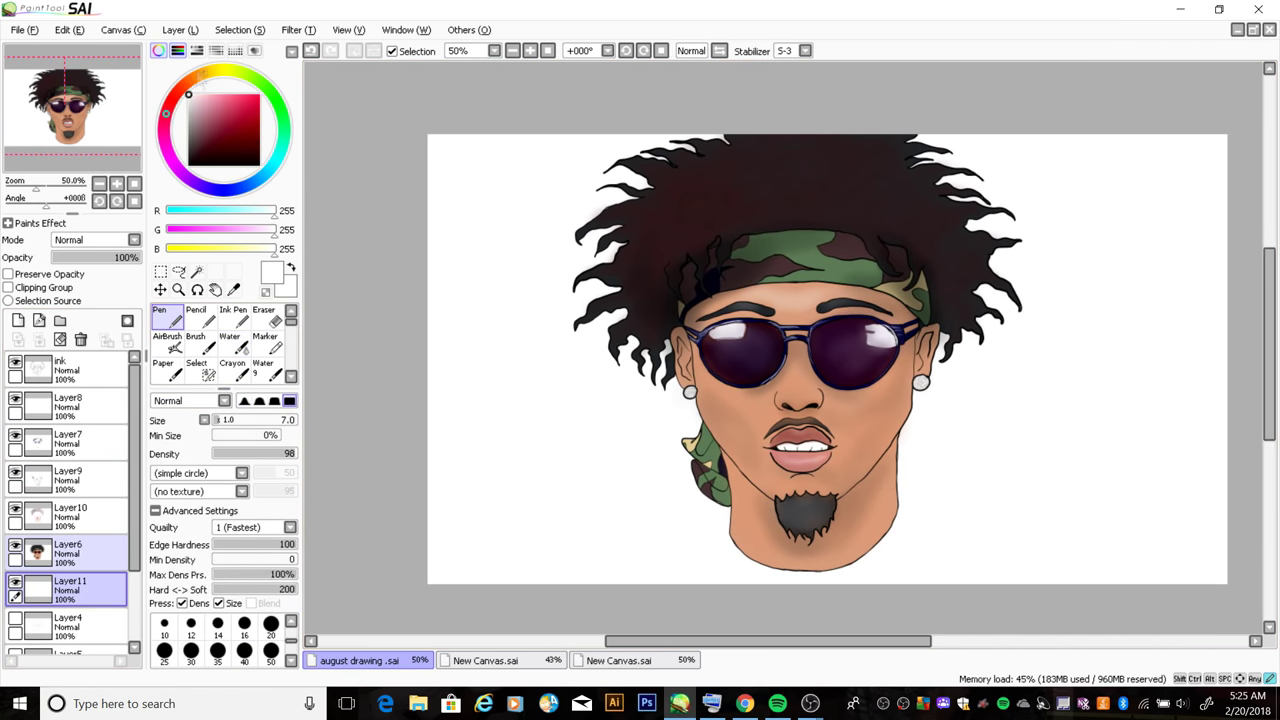
pyautogui.click(237, 107)
pyautogui.moveTo(650, 135)
pyautogui.mouseDown()
pyautogui.moveTo(565, 445)
pyautogui.moveTo(720, 580)
pyautogui.mouseUp()
pyautogui.press('e')
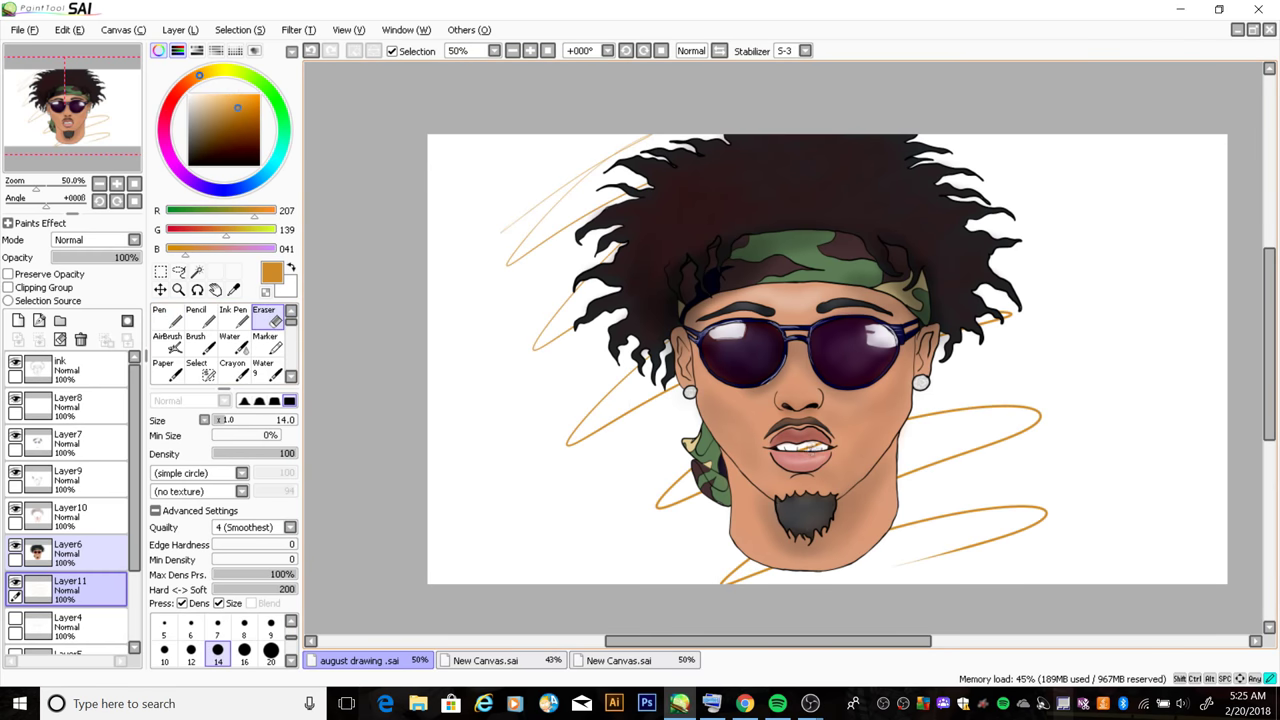
pyautogui.click(220, 72)
pyautogui.click(242, 92)
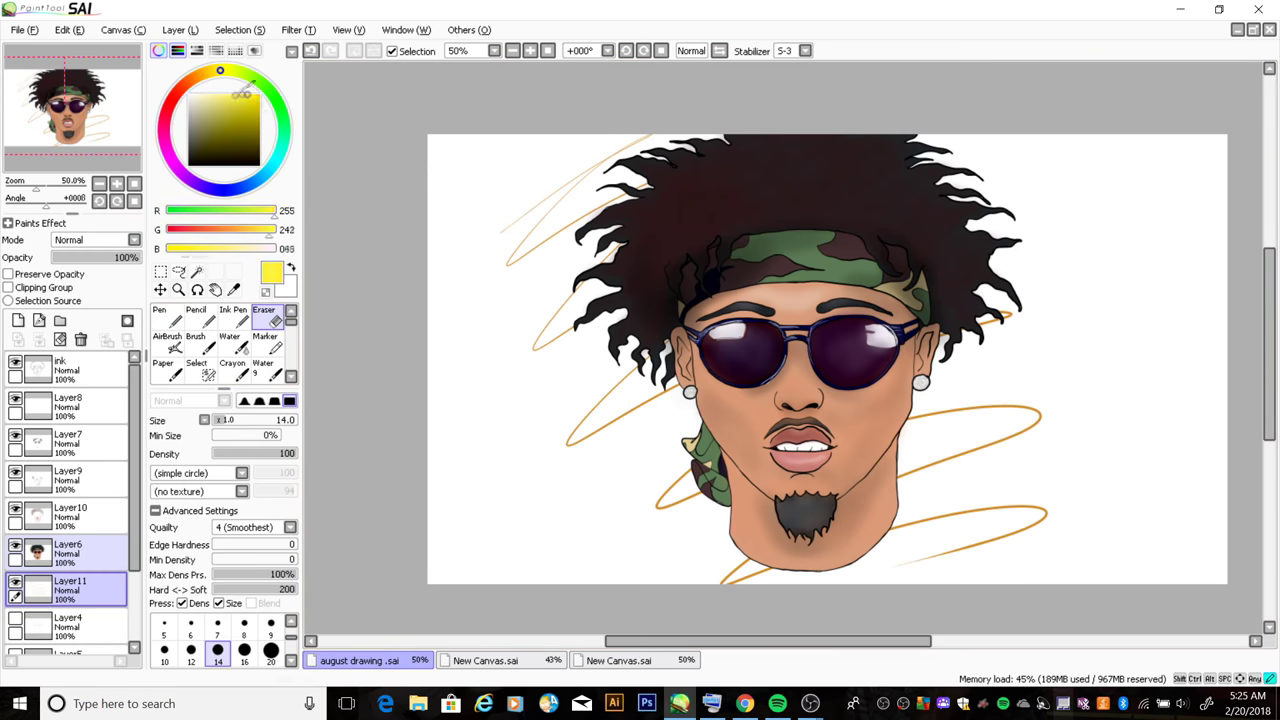
pyautogui.press('n')
pyautogui.moveTo(640, 140); pyautogui.dragTo(600, 420)
pyautogui.moveTo(900, 410)
pyautogui.mouseDown()
pyautogui.moveTo(1060, 515)
pyautogui.moveTo(860, 580)
pyautogui.mouseUp()
# Smear the scribbles into a soft yellow background glow with a size-300 Water brush
pyautogui.press('e')
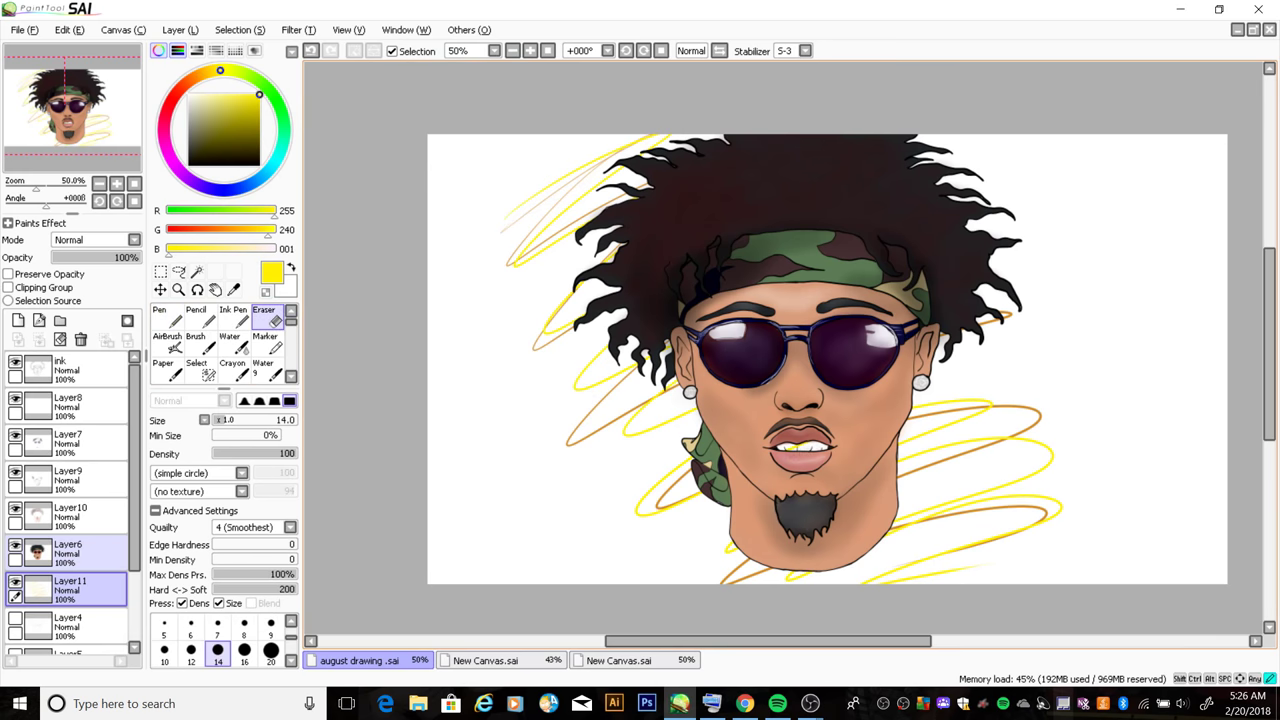
pyautogui.click(230, 340)
pyautogui.moveTo(560, 150)
pyautogui.mouseDown()
pyautogui.moveTo(540, 400)
pyautogui.moveTo(560, 510)
pyautogui.mouseUp()
pyautogui.moveTo(1010, 340); pyautogui.dragTo(930, 420)
pyautogui.moveTo(1040, 430); pyautogui.dragTo(760, 575)
pyautogui.moveTo(1080, 300); pyautogui.dragTo(950, 180)
pyautogui.moveTo(1090, 450); pyautogui.dragTo(1080, 570)
pyautogui.moveTo(690, 510); pyautogui.dragTo(560, 570)
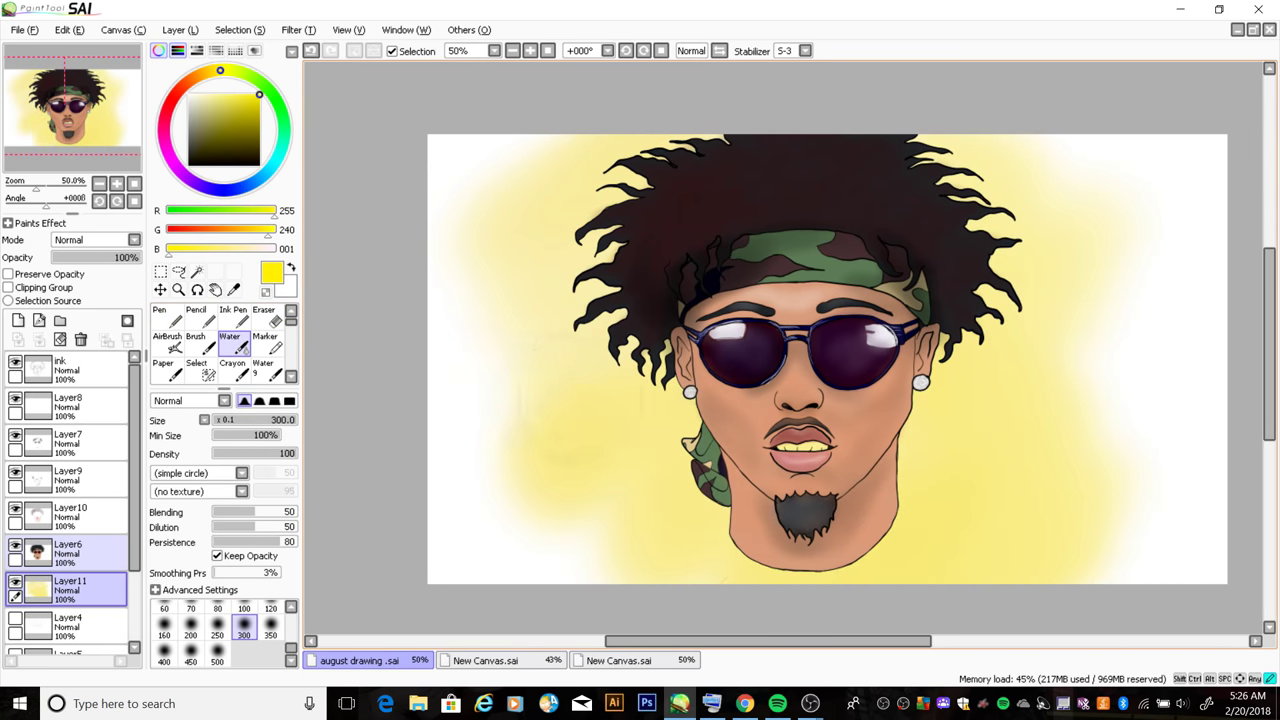
pyautogui.moveTo(520, 150); pyautogui.dragTo(400, 380)
pyautogui.moveTo(580, 520); pyautogui.dragTo(566, 600)
# Erase the yellow tint from the lips and sign the bottom right in black
pyautogui.press('e')
pyautogui.moveTo(790, 446); pyautogui.dragTo(826, 448)
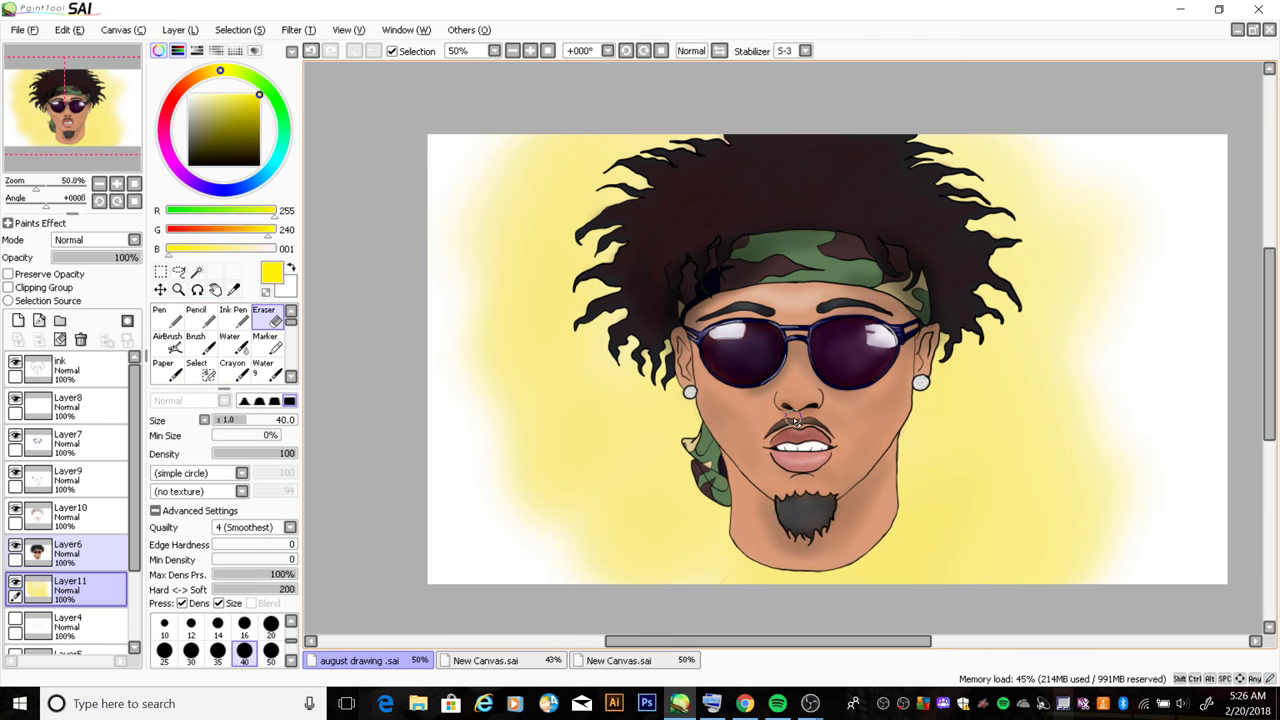
pyautogui.press('n')
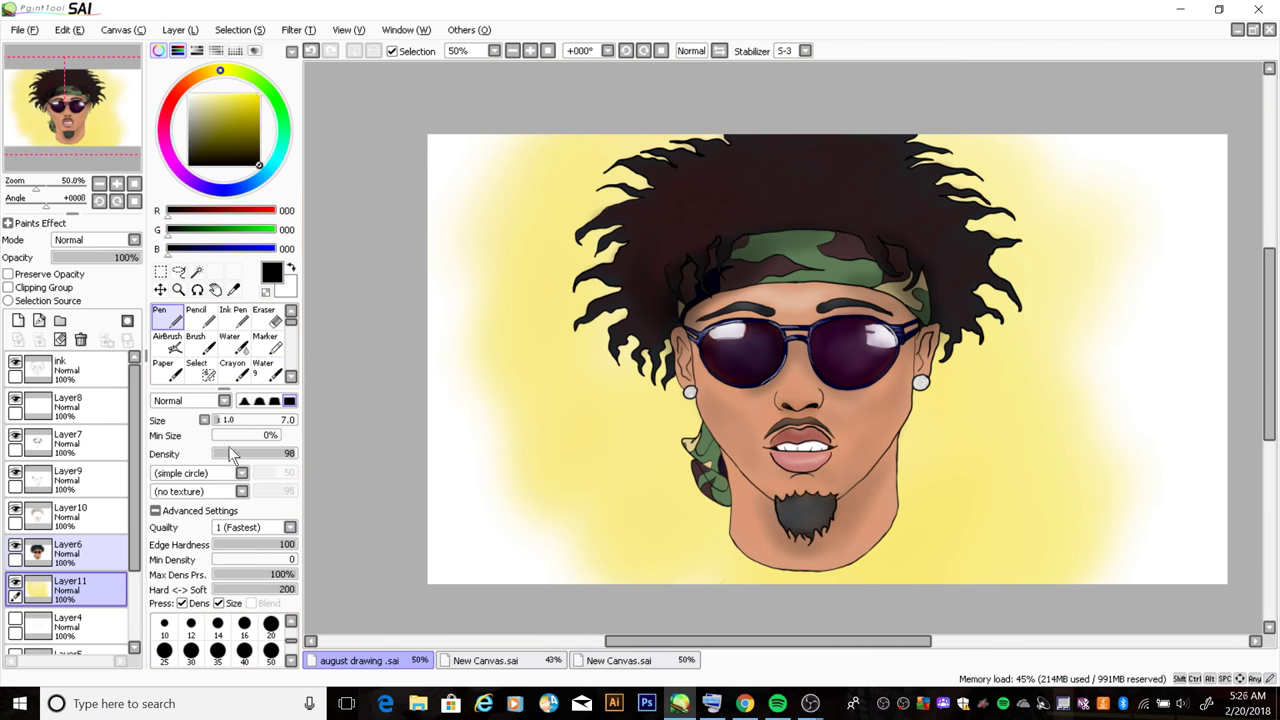
pyautogui.moveTo(975, 515)
pyautogui.mouseDown()
pyautogui.moveTo(1043, 500)
pyautogui.moveTo(1030, 545)
pyautogui.mouseUp()
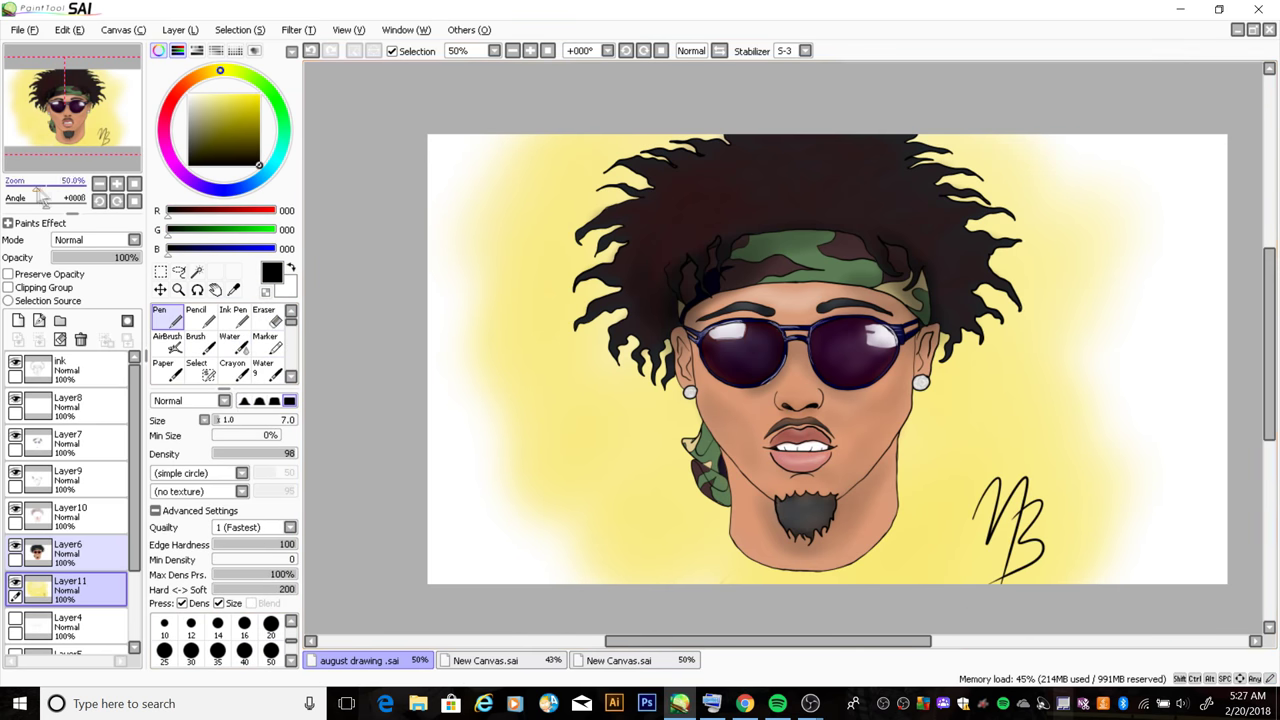
pyautogui.scroll(3, 865, 337)
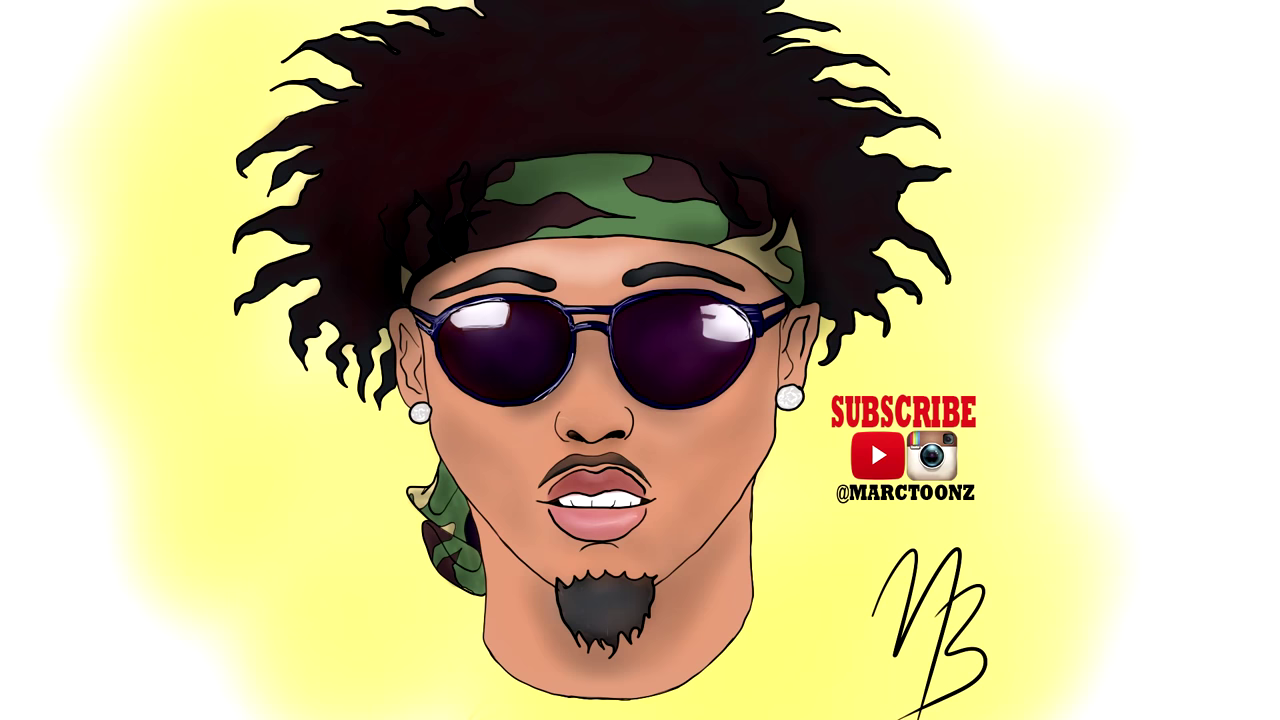